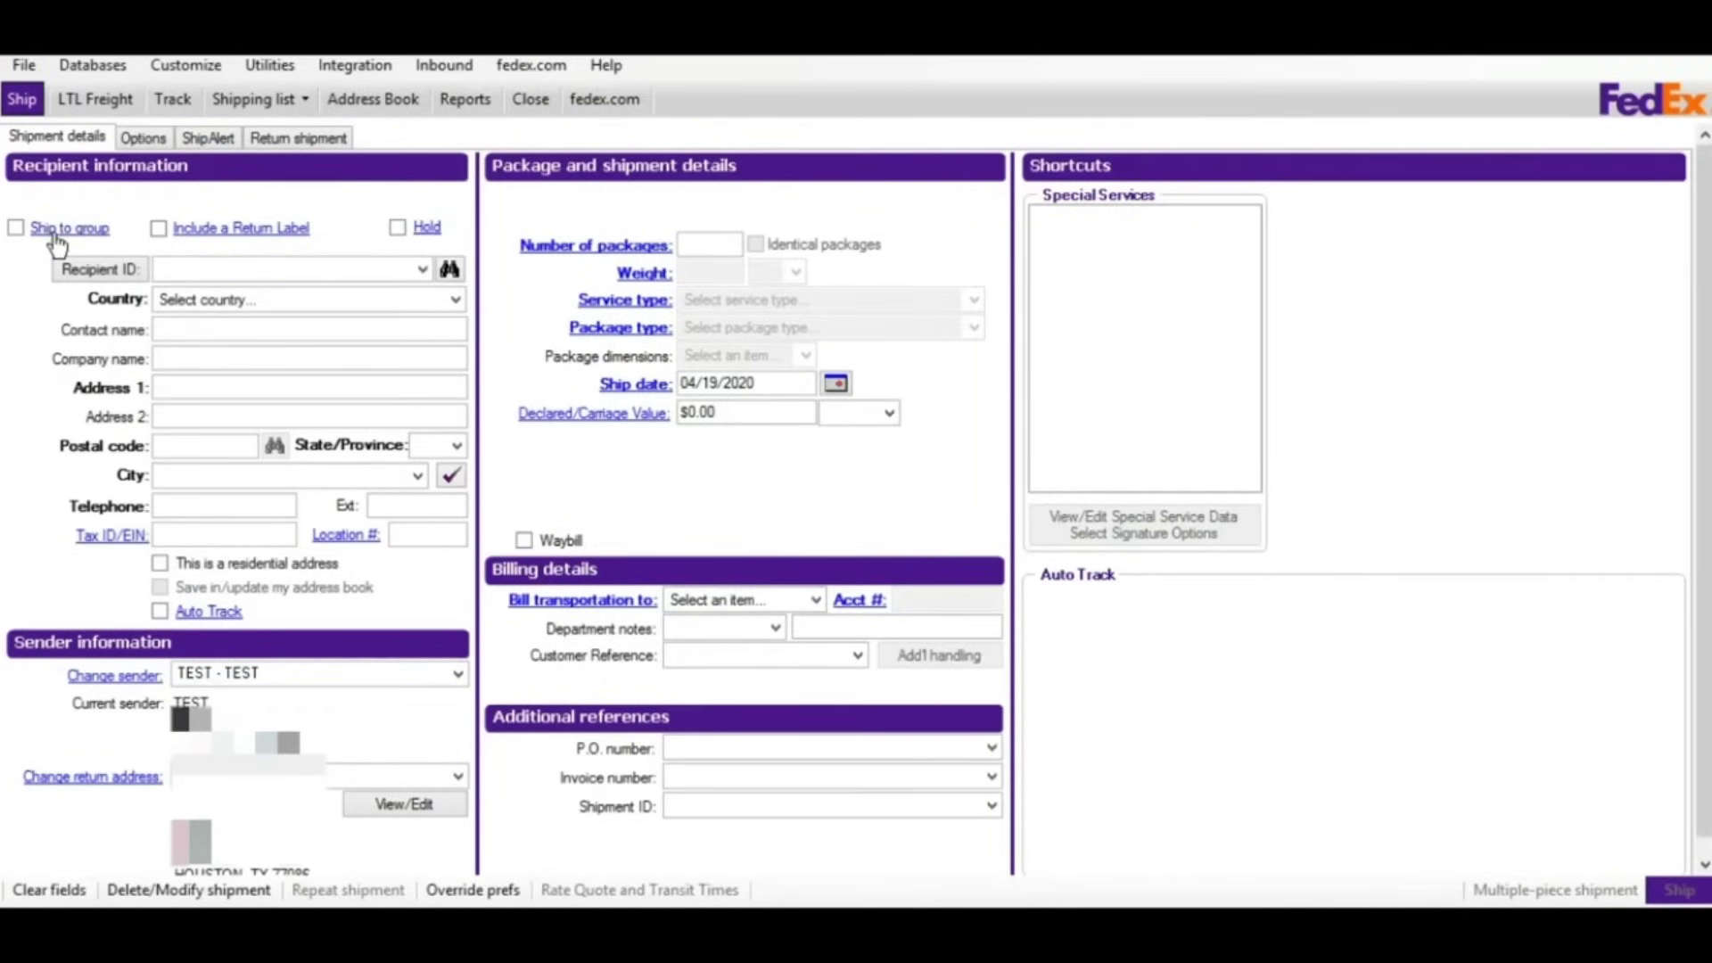
# - Read the help topic on shipping to a group and view the recipient address book
pyautogui.click(58, 228)
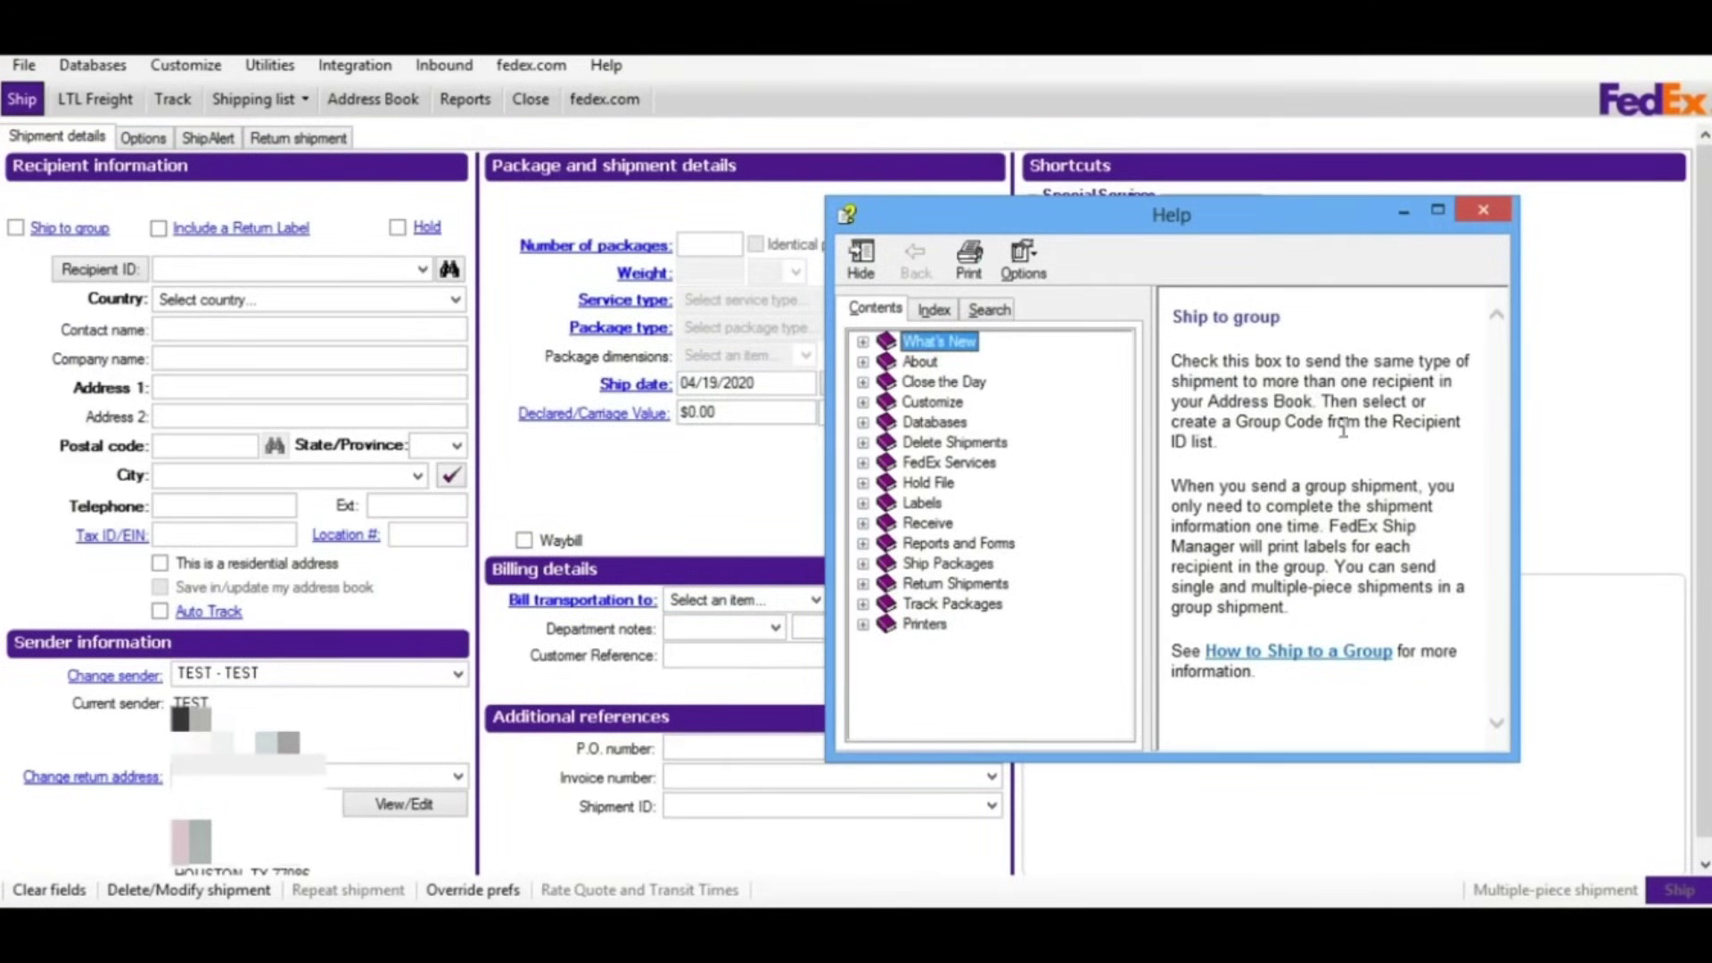
pyautogui.click(1482, 212)
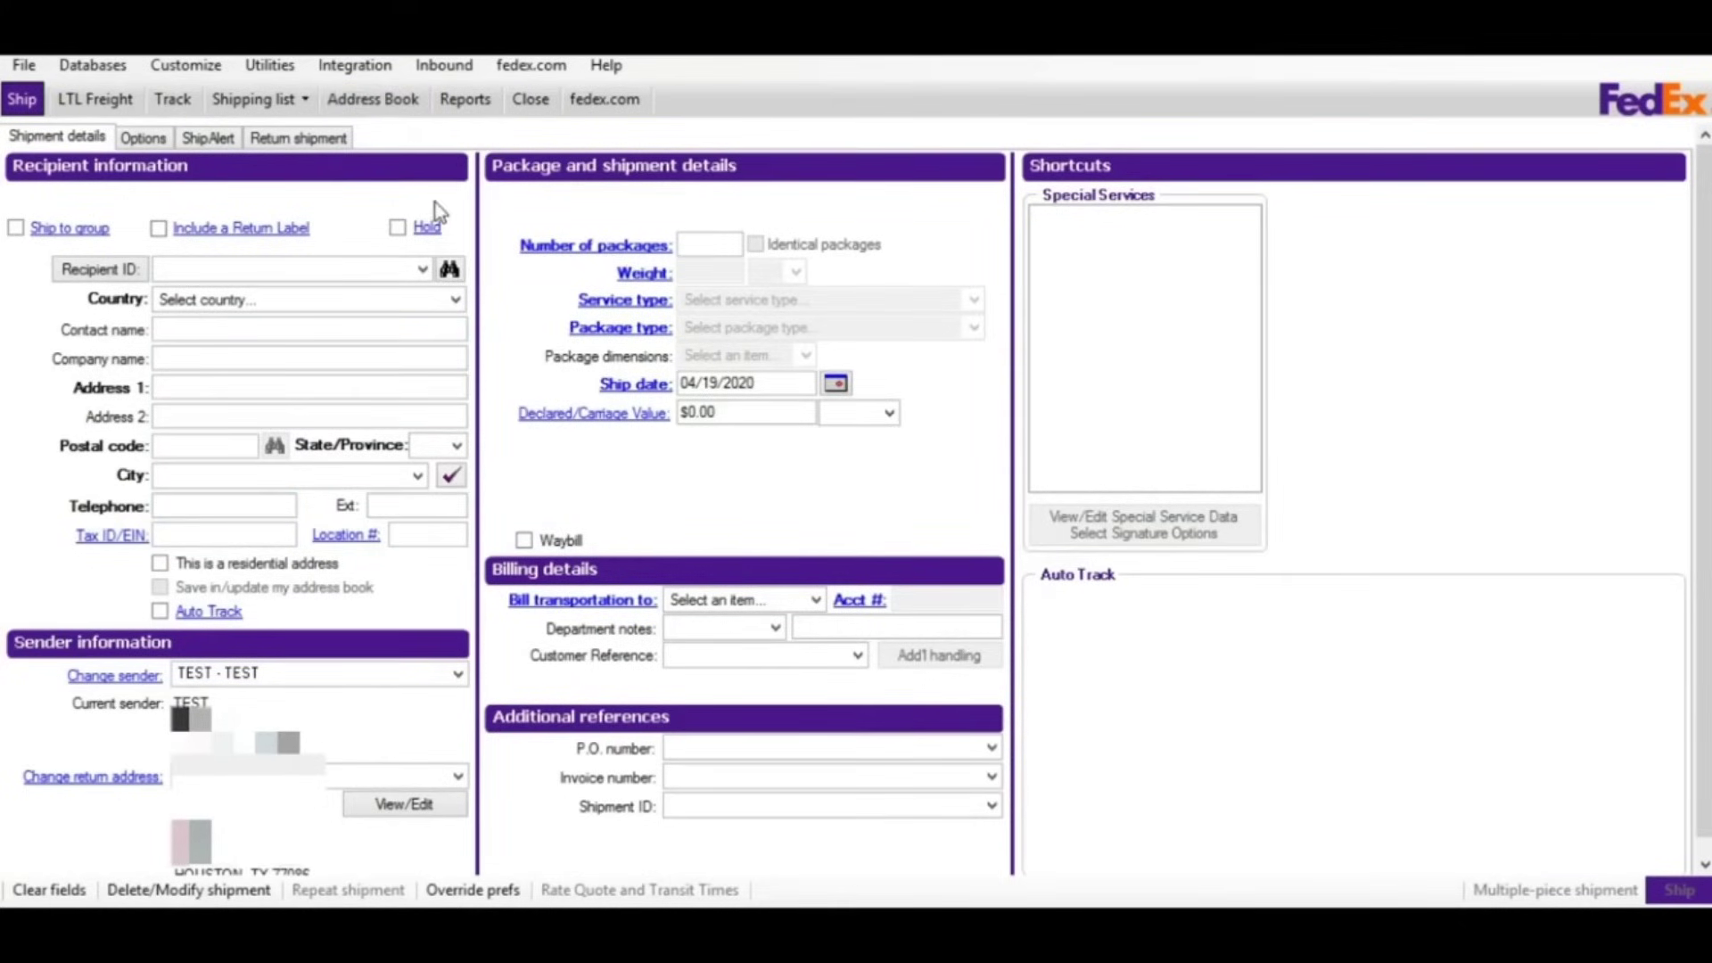
pyautogui.click(392, 110)
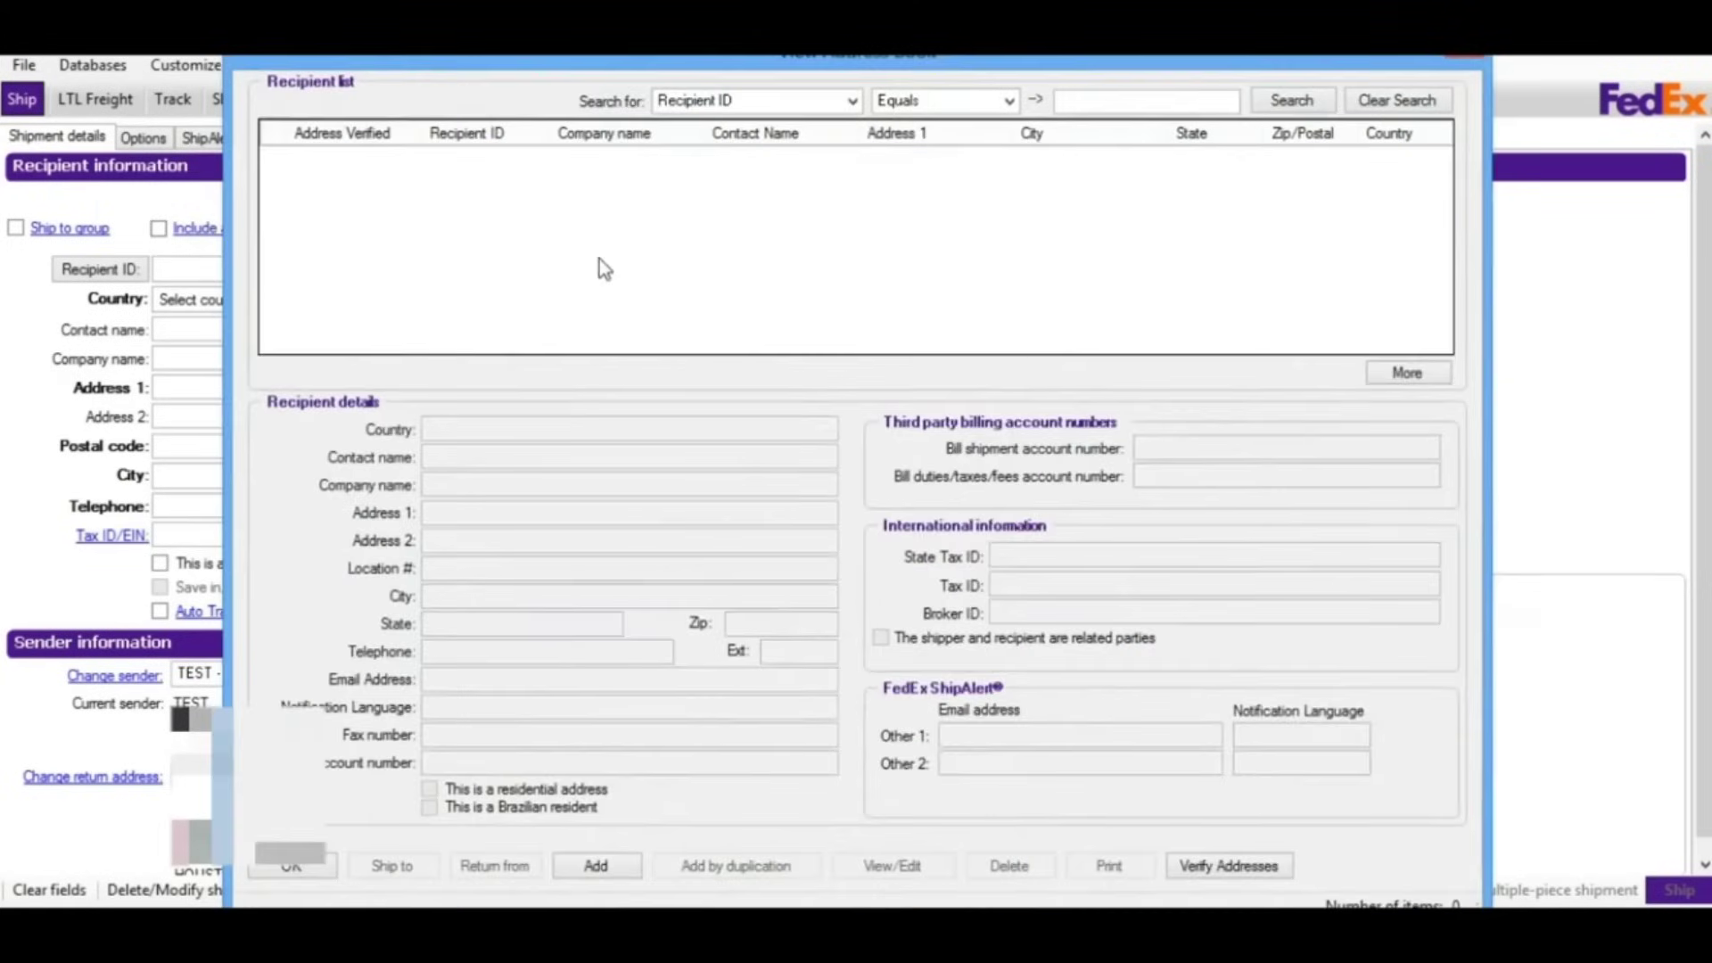
pyautogui.moveTo(874, 61); pyautogui.dragTo(876, 88)
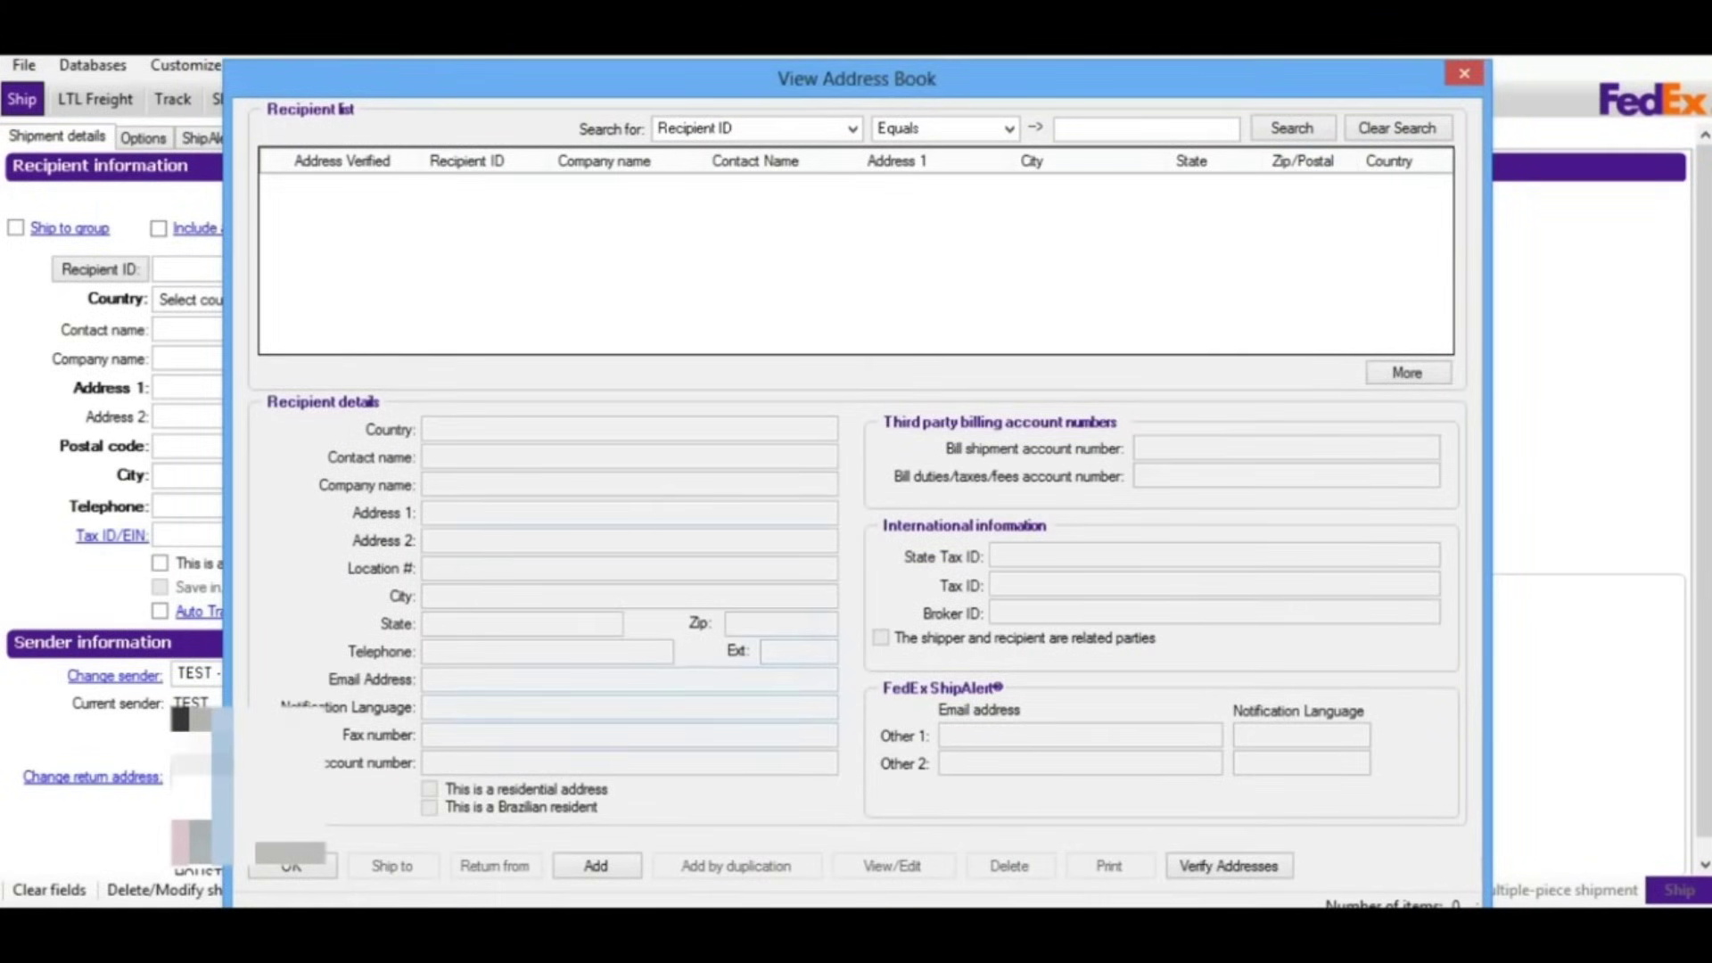
pyautogui.click(1462, 75)
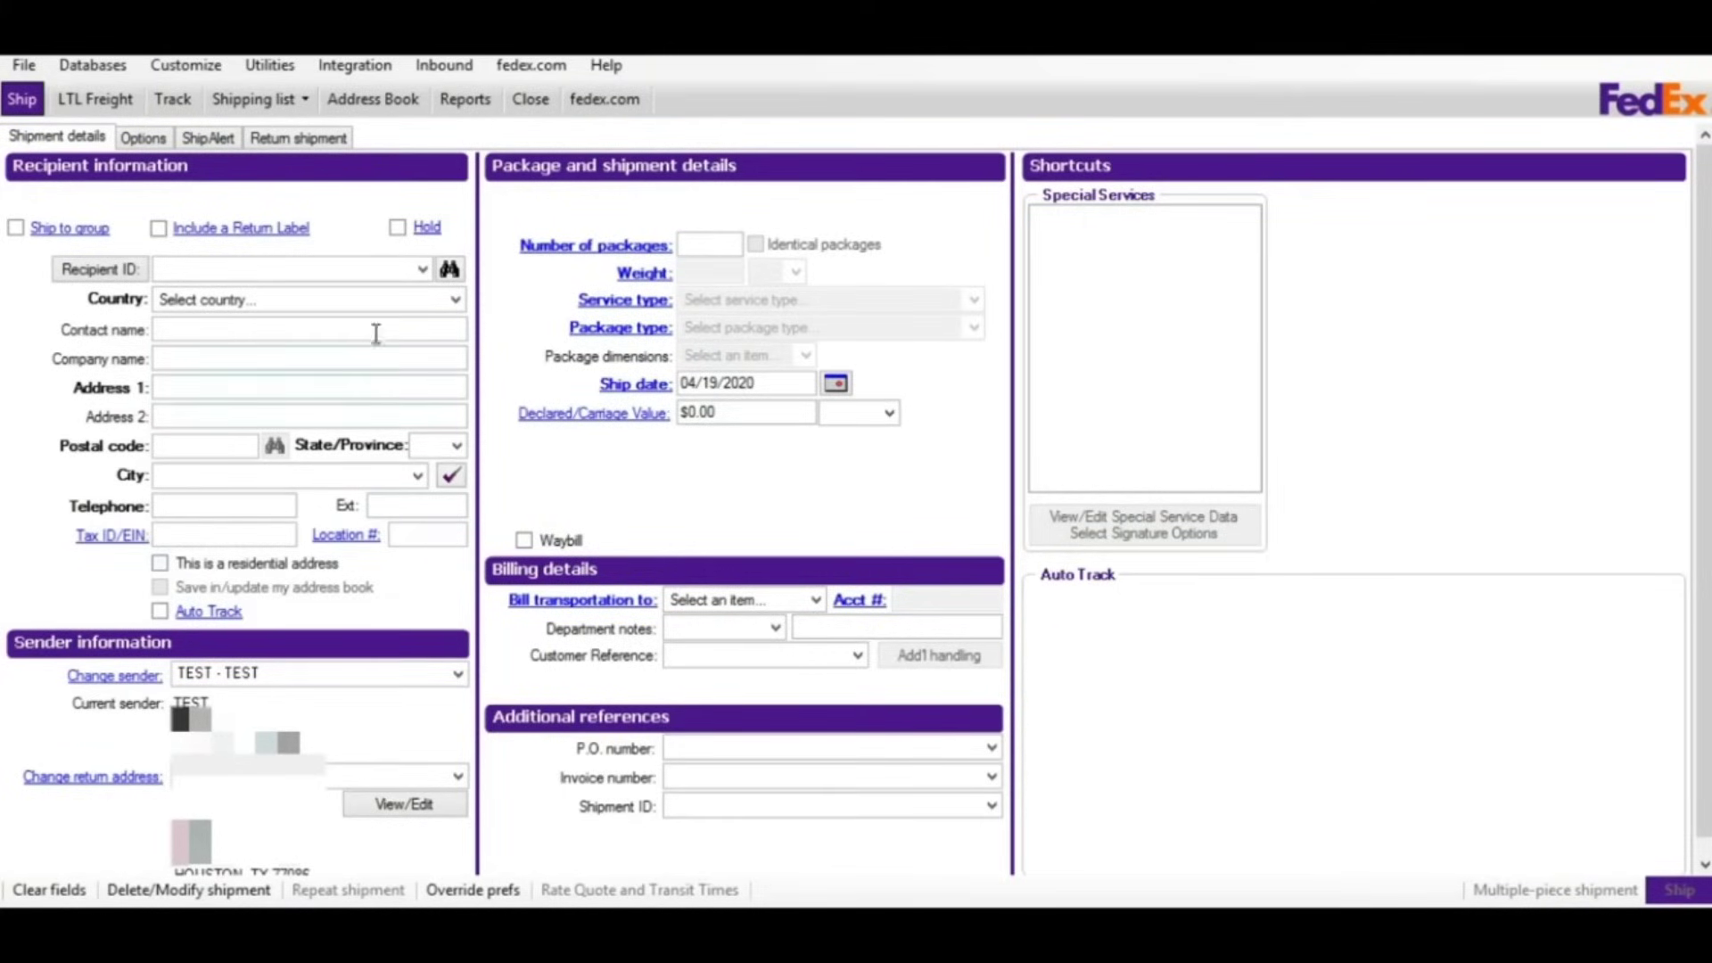
# - Try the Hold option on the shipment and view the Hold File list
pyautogui.click(397, 228)
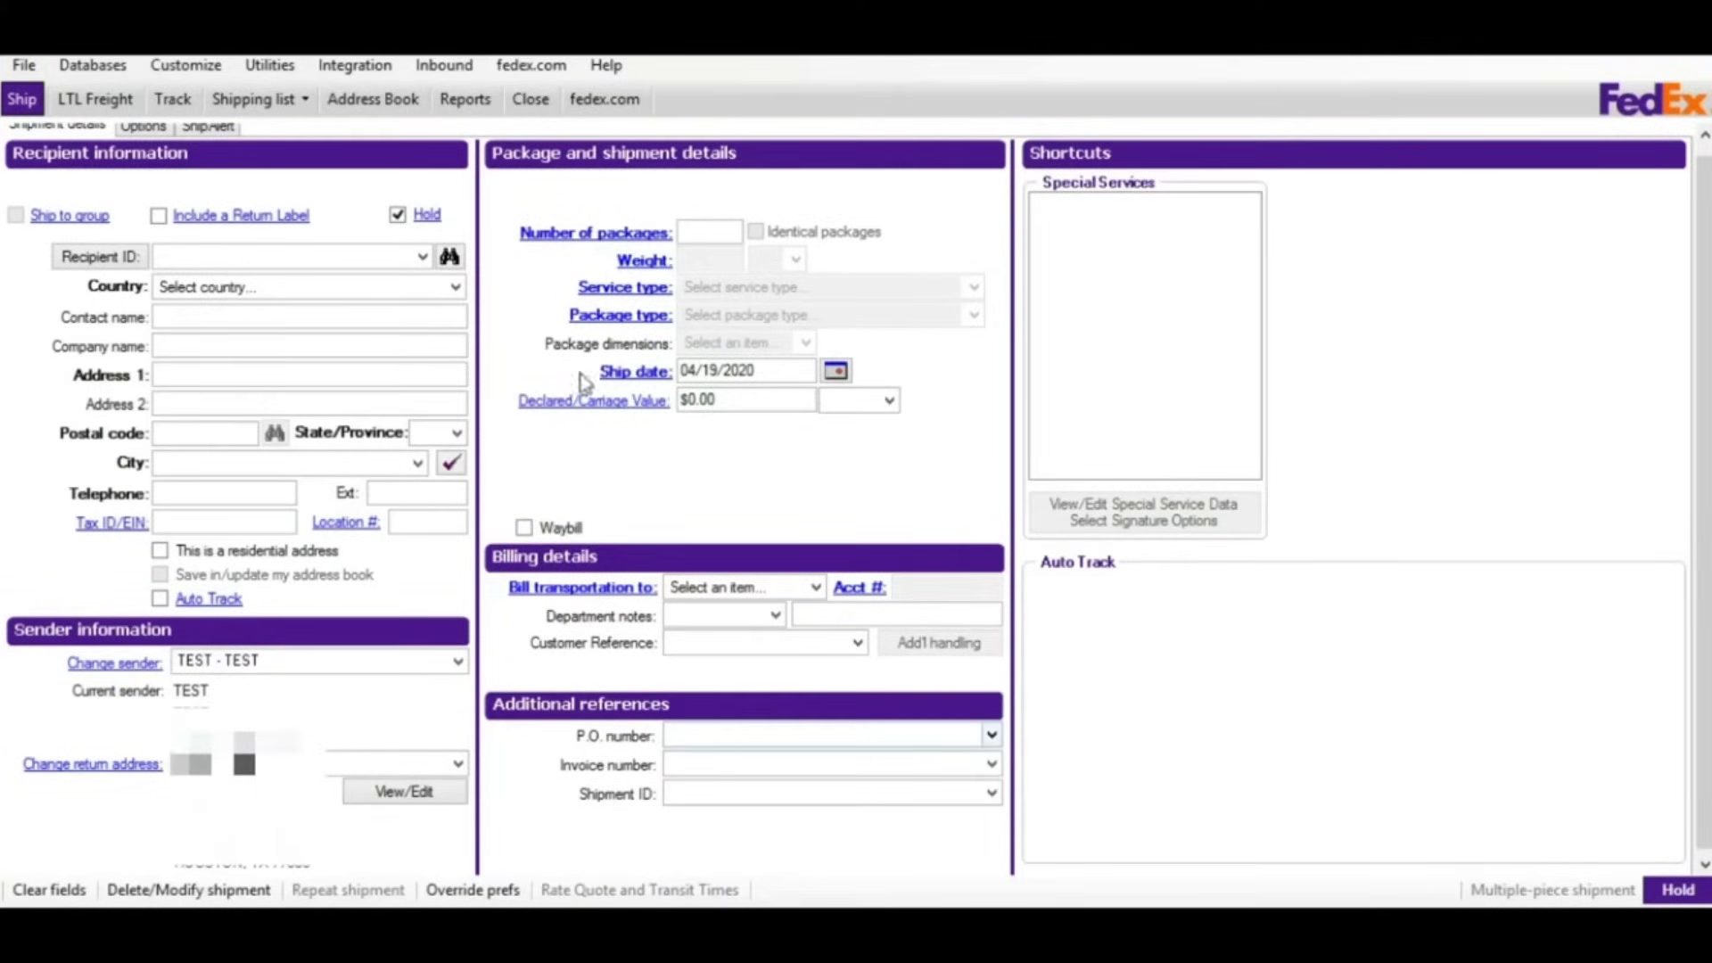
pyautogui.click(312, 104)
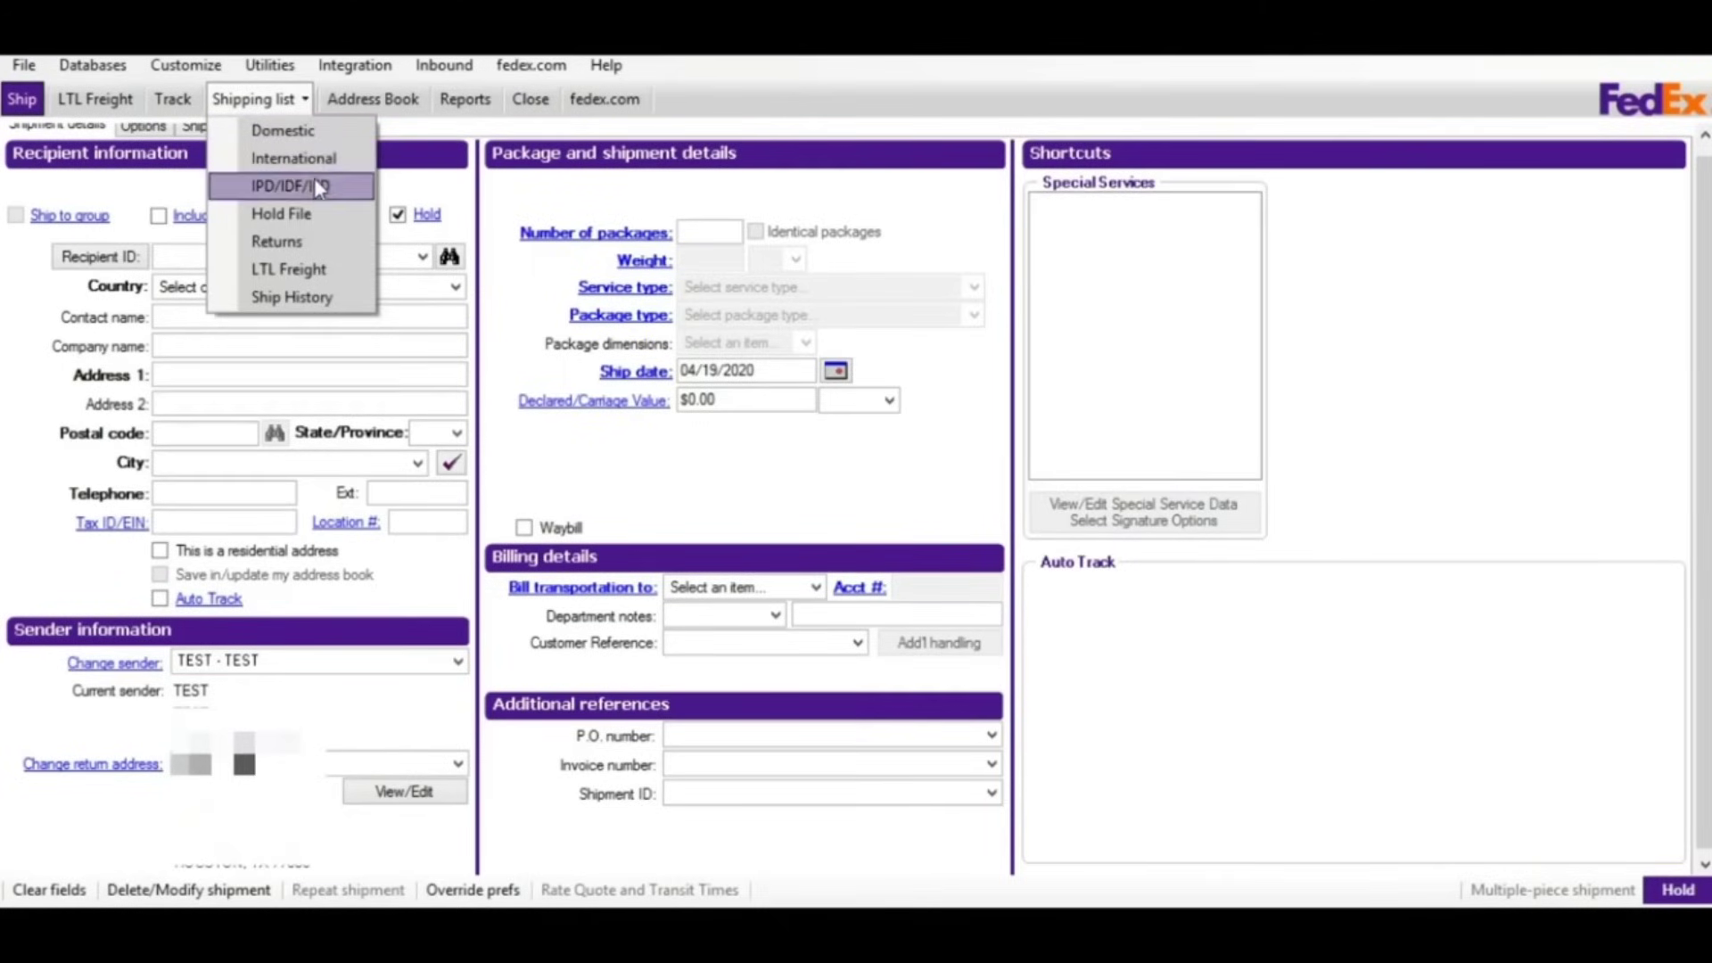
pyautogui.click(314, 216)
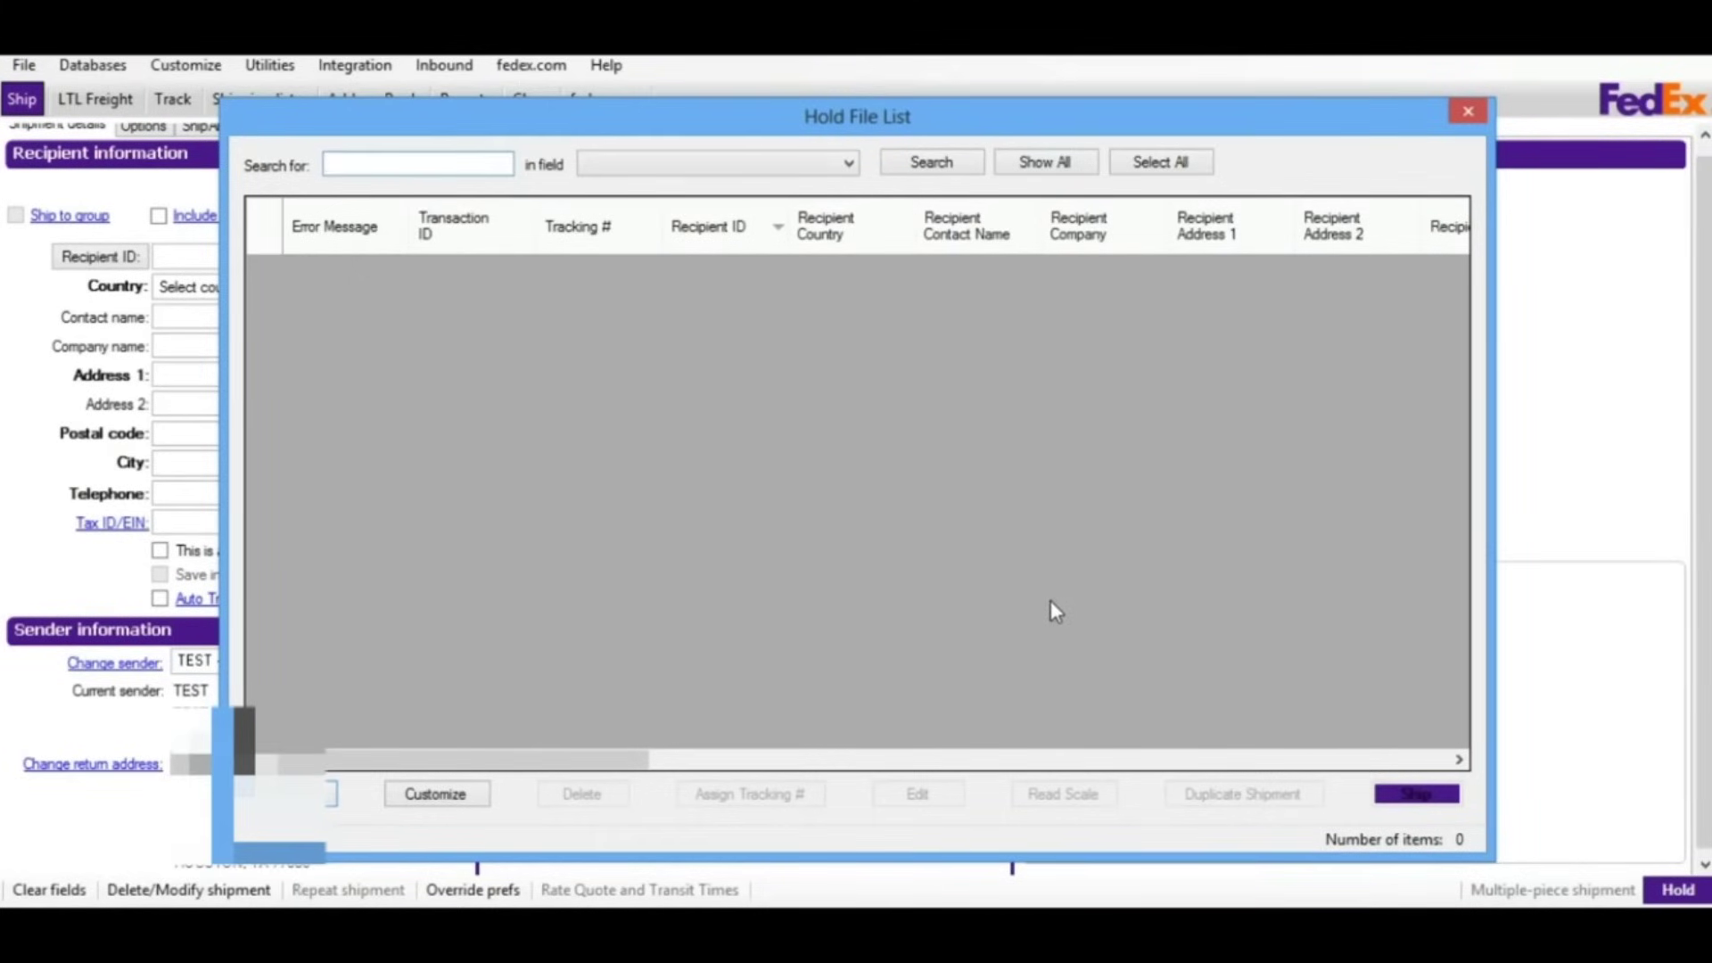
pyautogui.click(1469, 125)
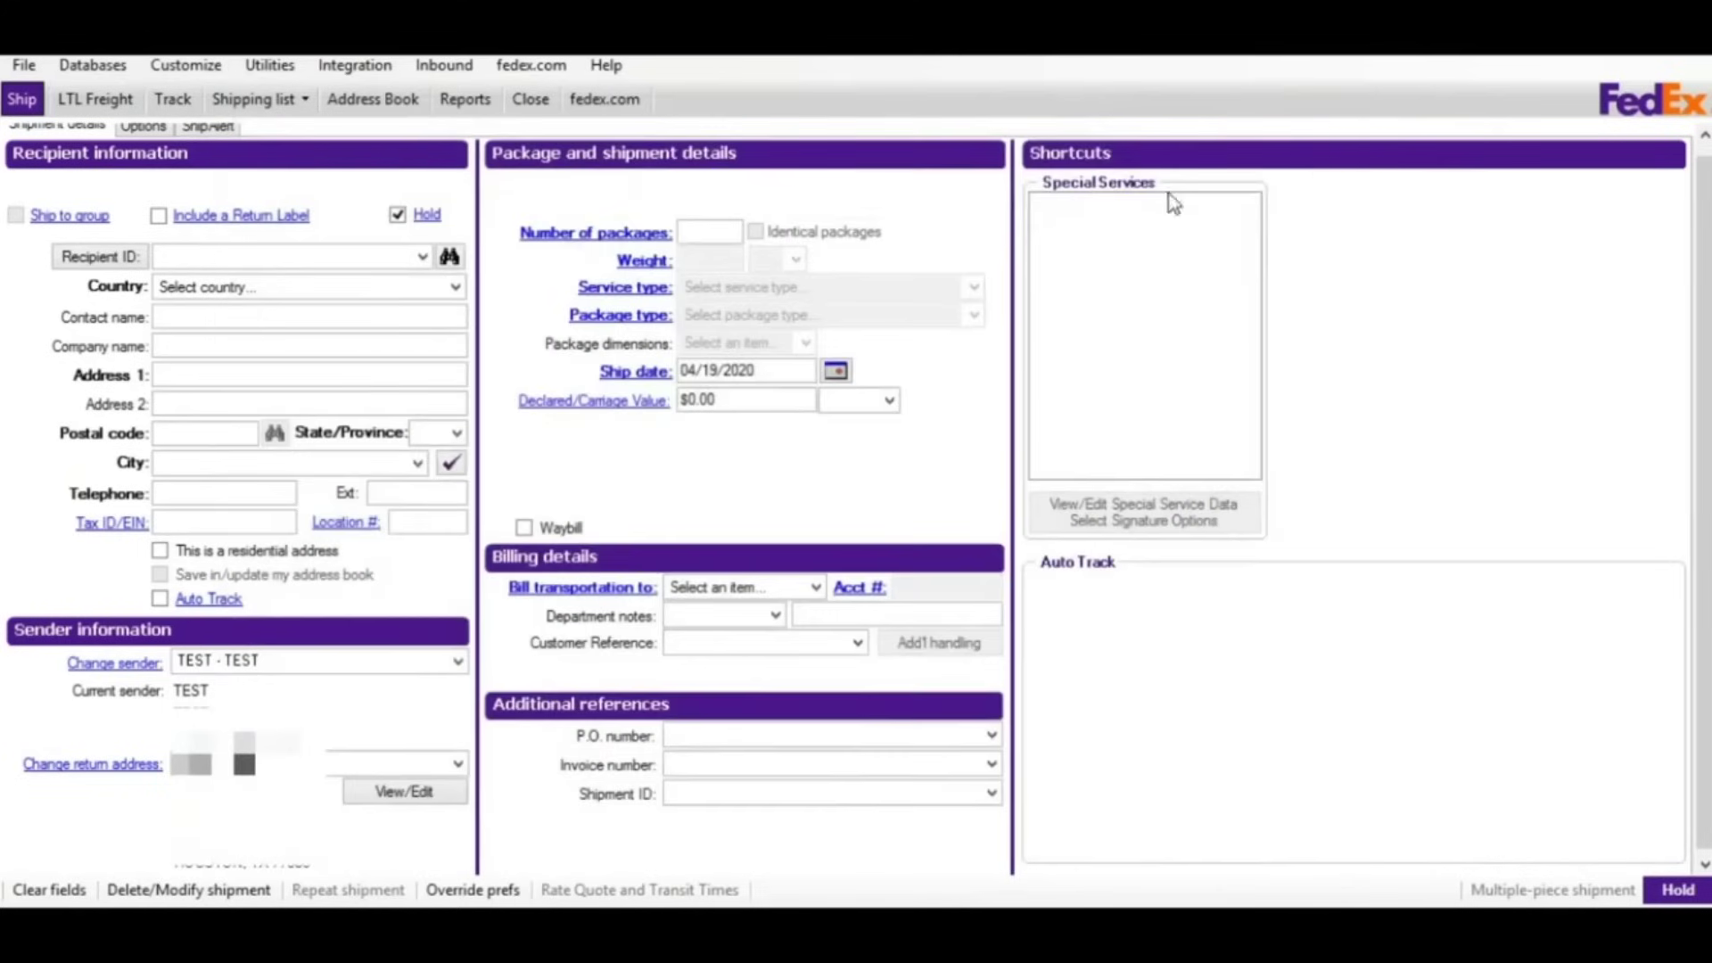
pyautogui.click(398, 216)
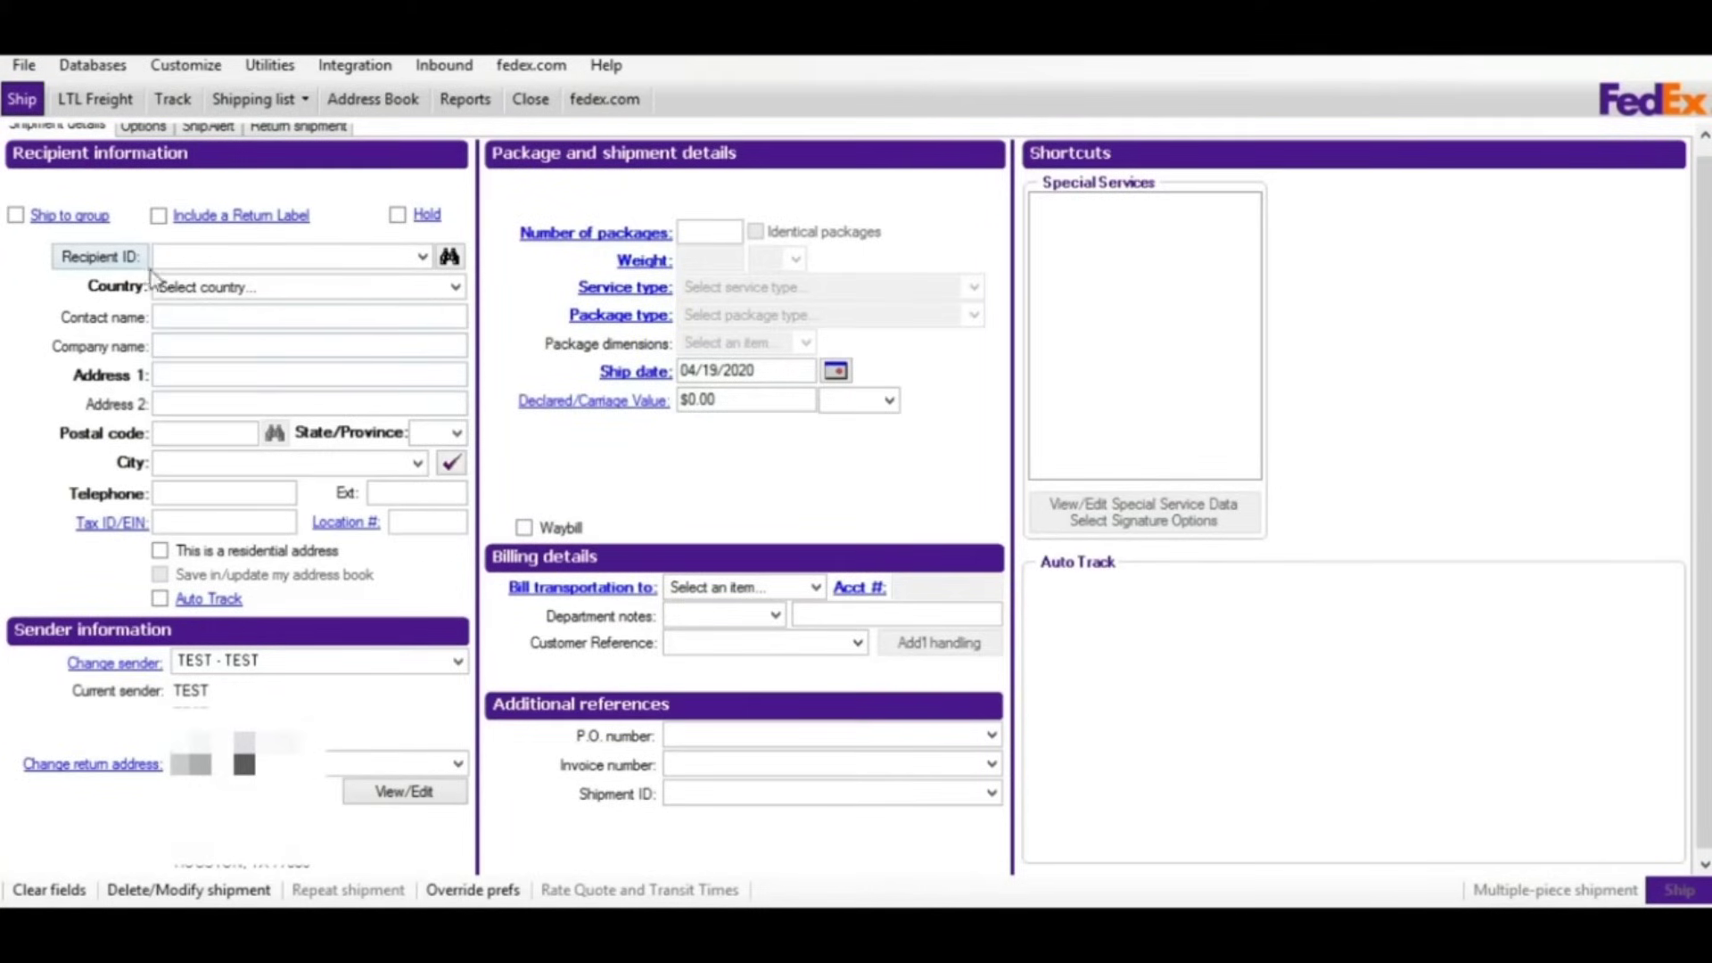
# - Try configuring the scale with the USB port, and discard the configuration
pyautogui.click(202, 258)
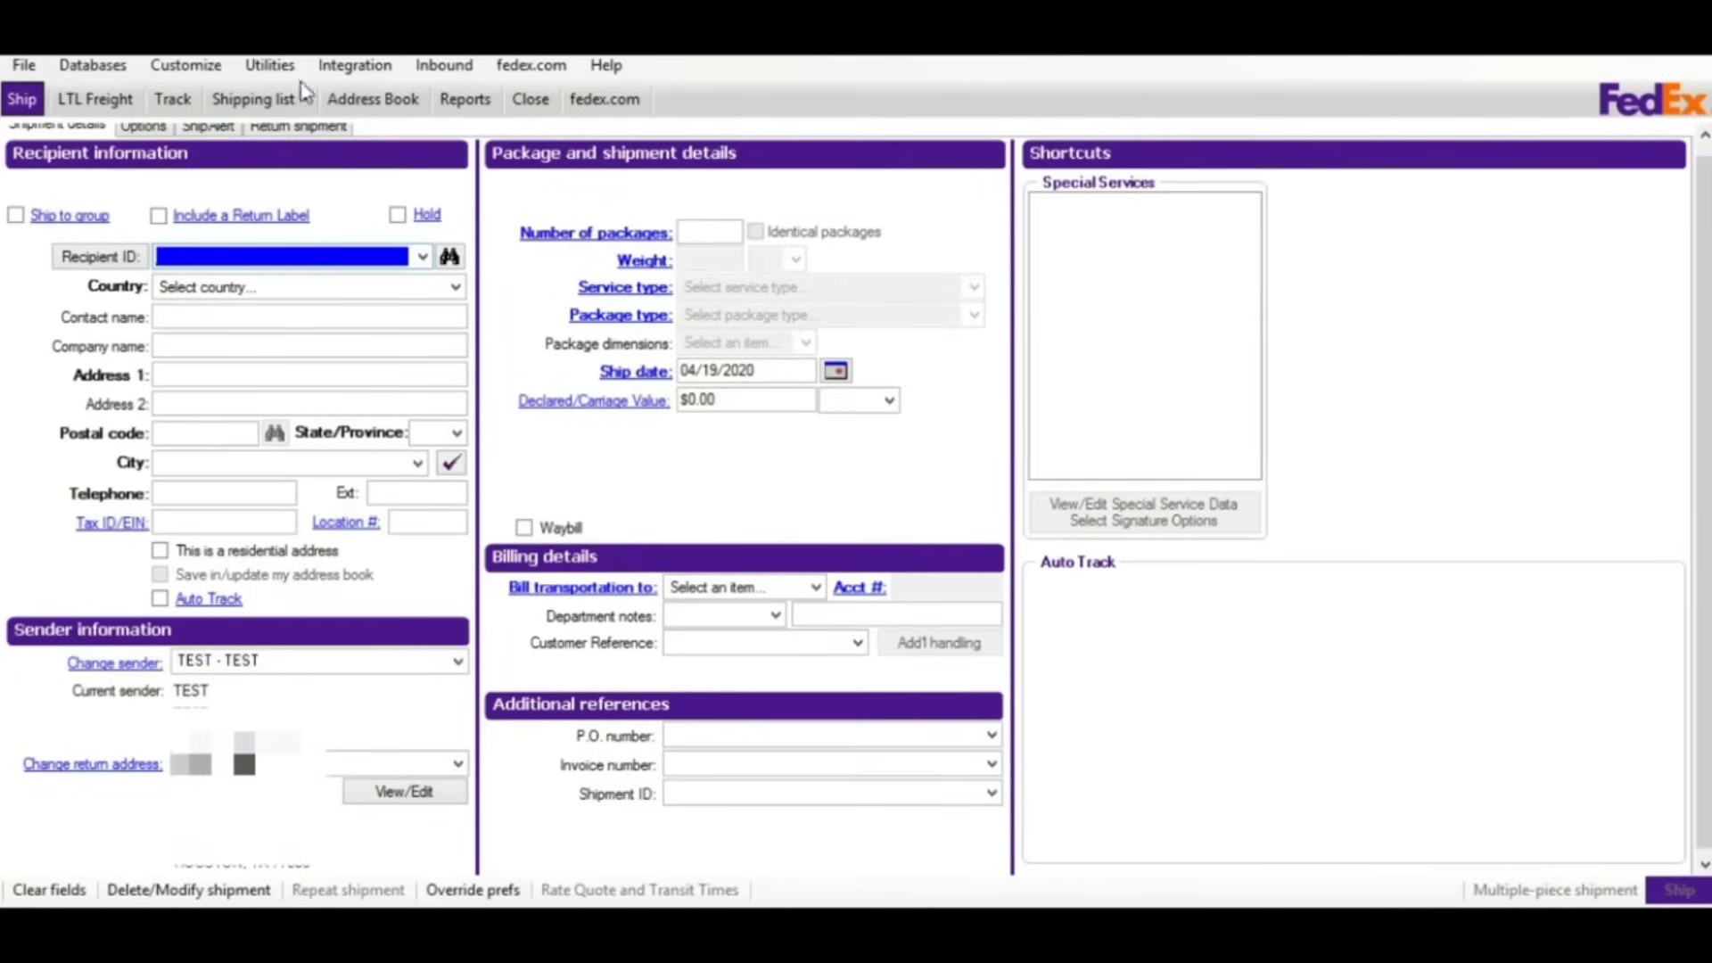
pyautogui.click(269, 66)
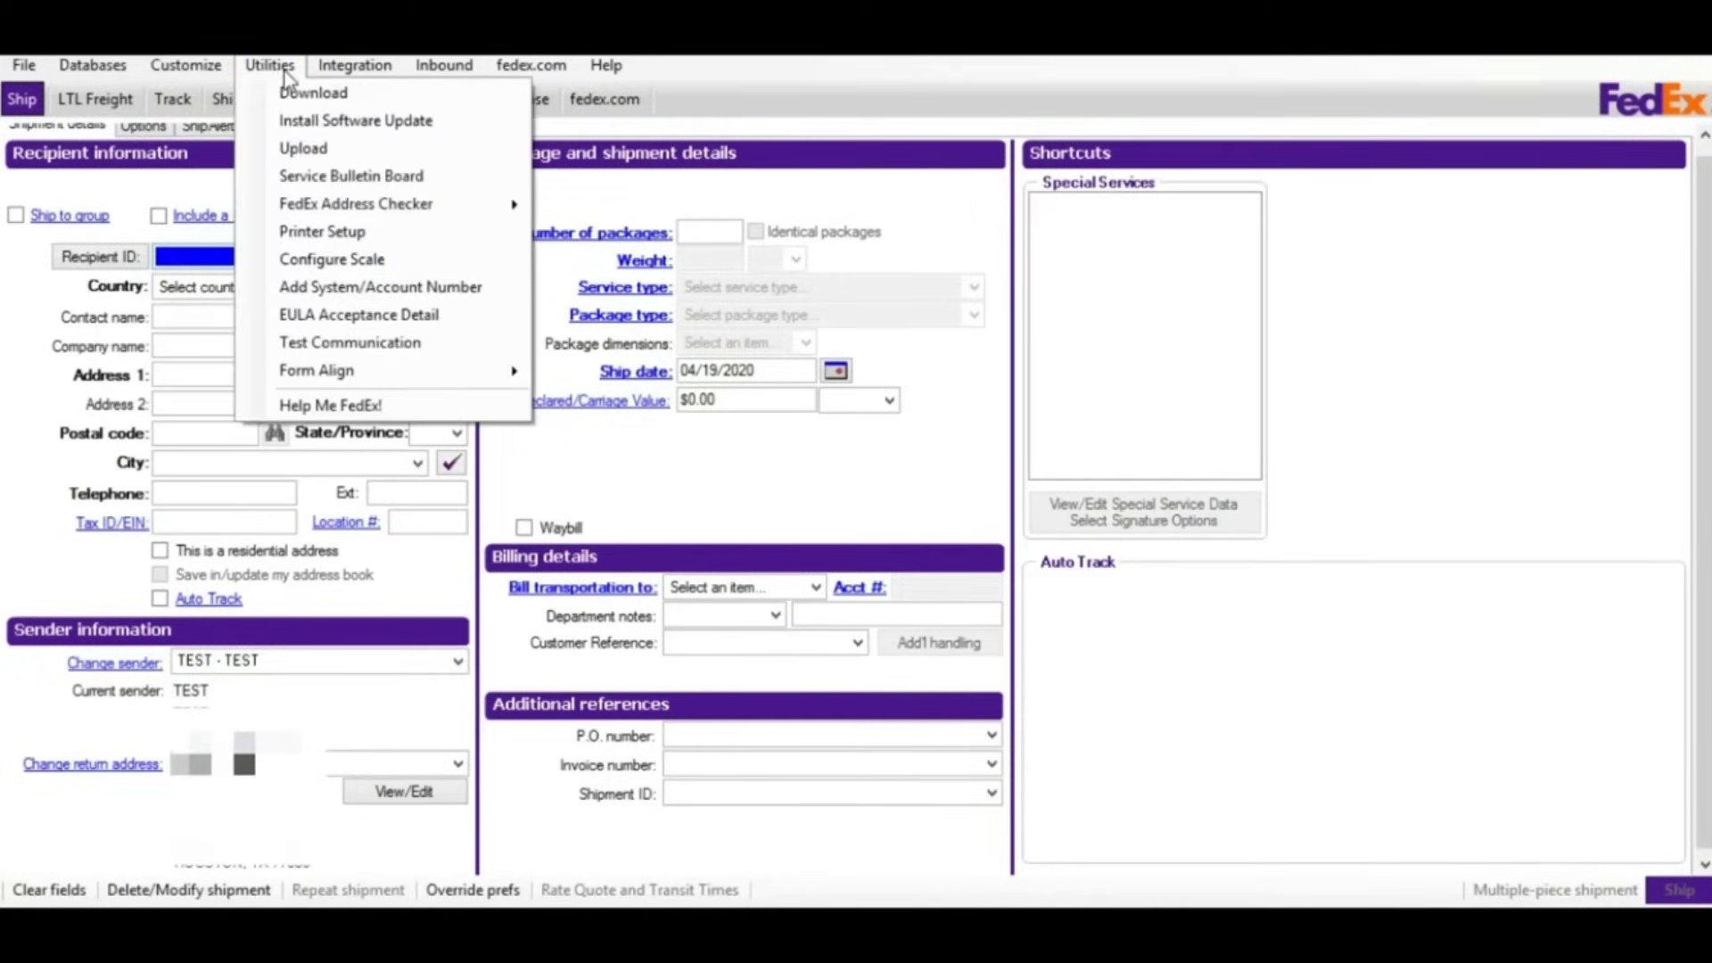
pyautogui.click(349, 259)
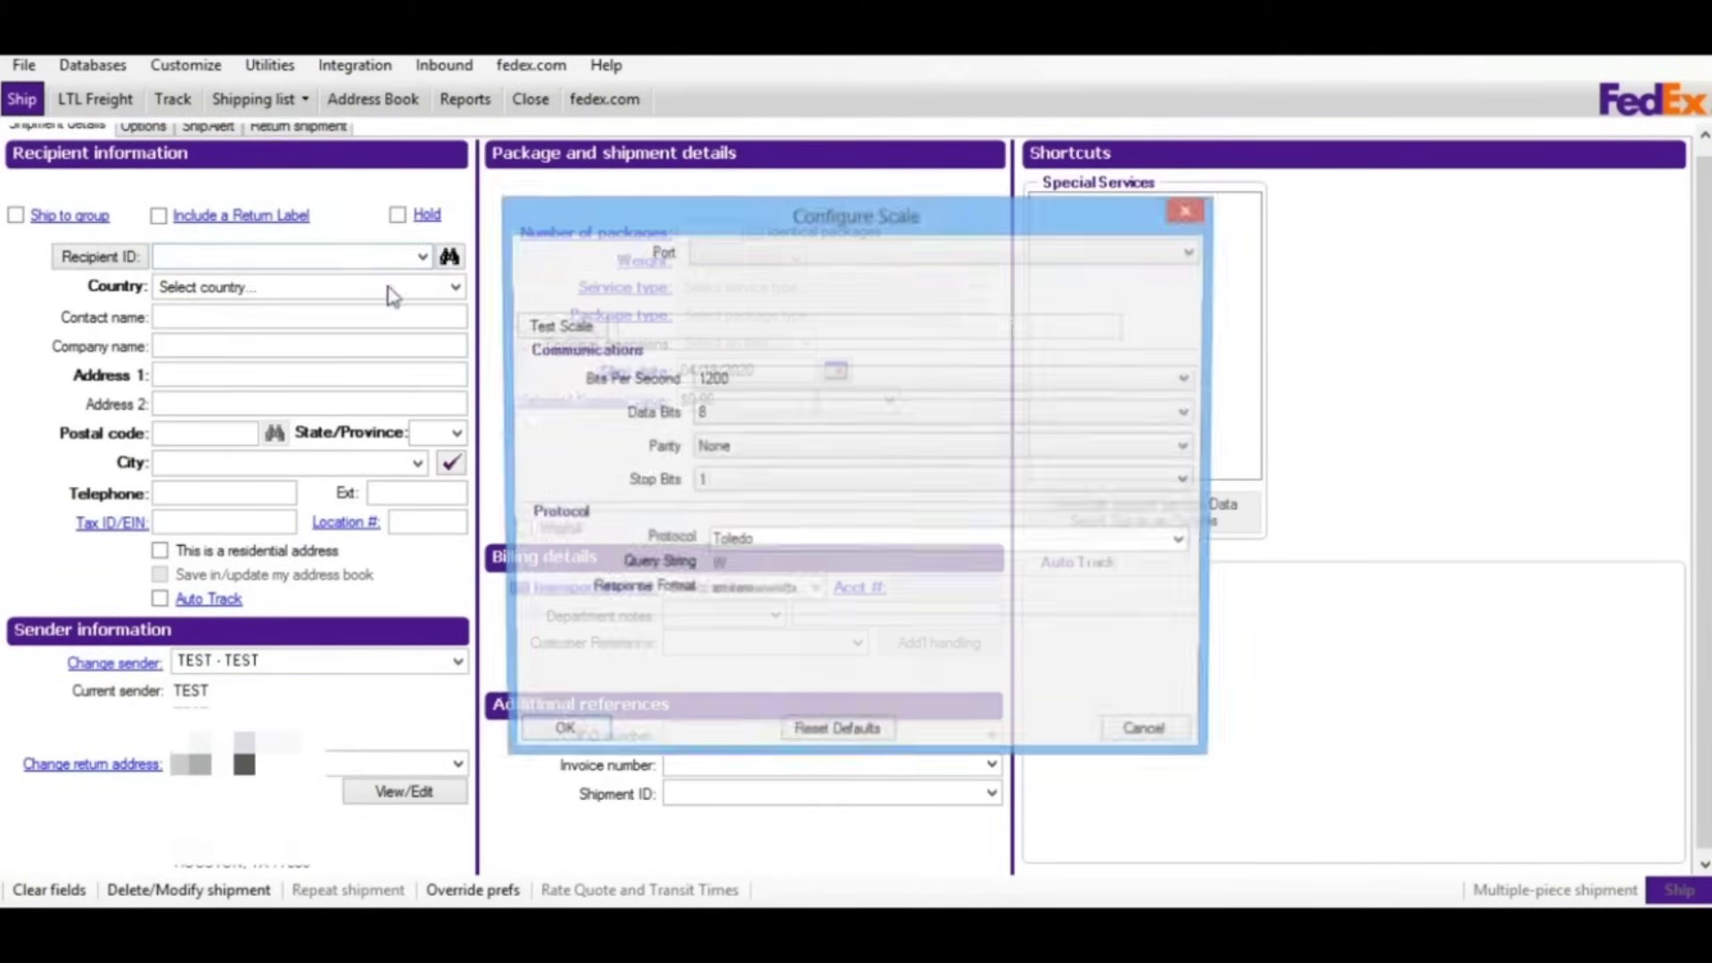
pyautogui.click(1187, 261)
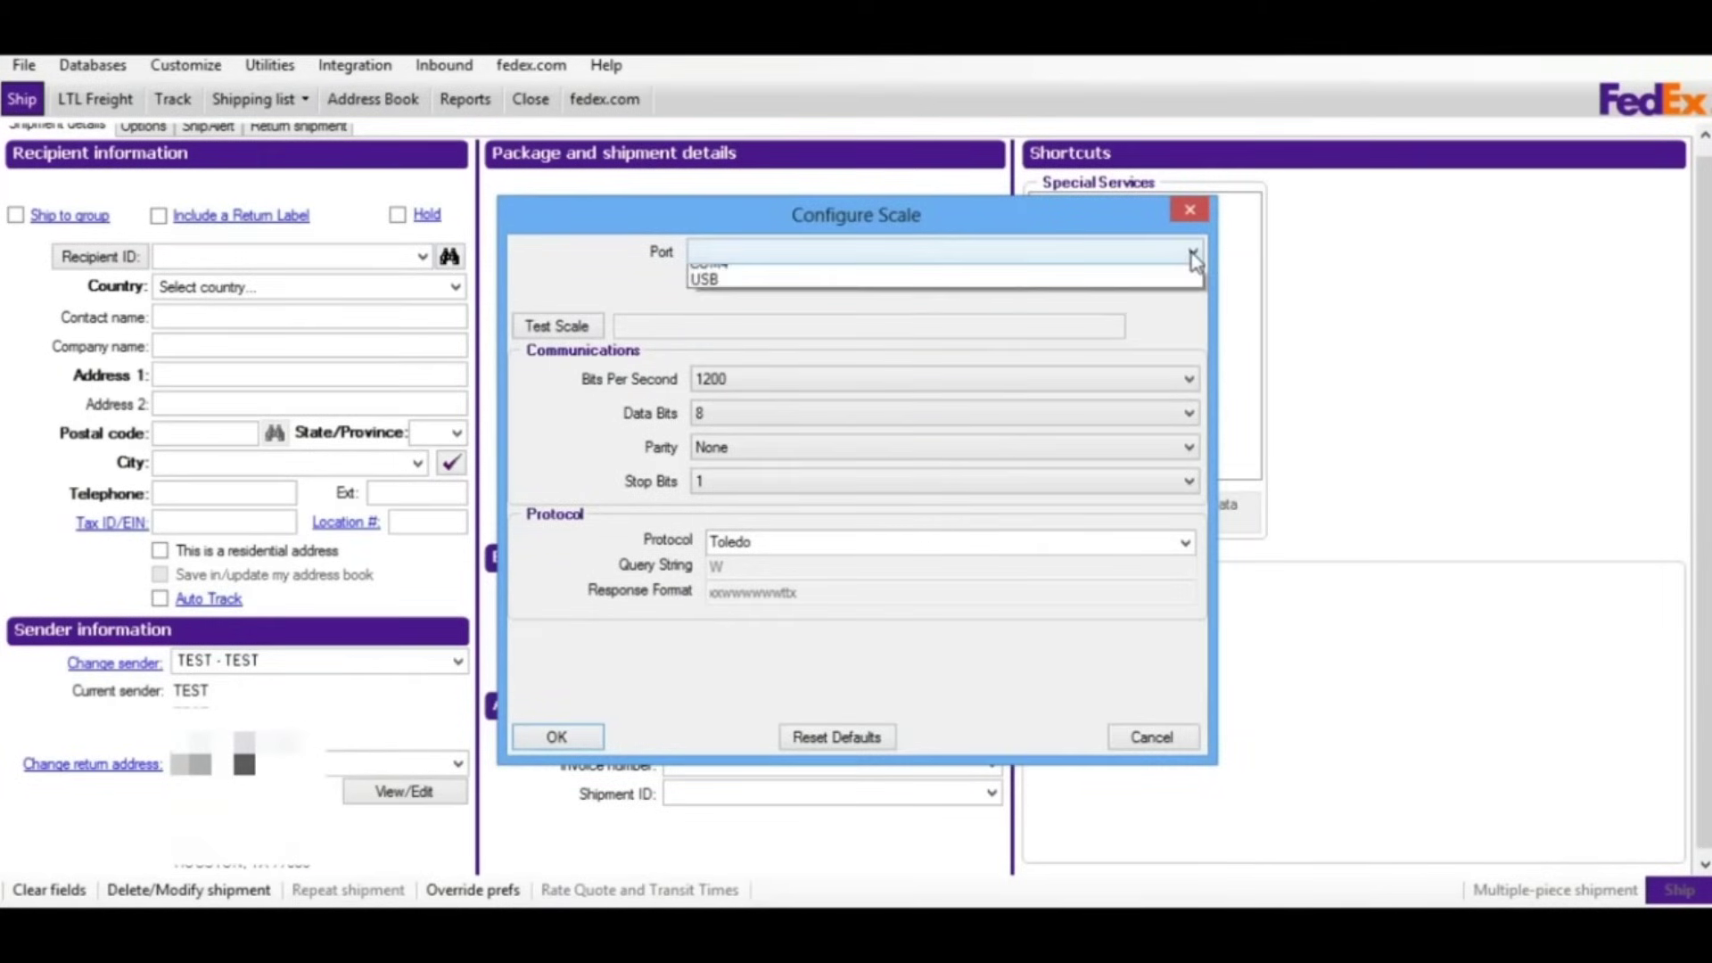
pyautogui.click(1160, 308)
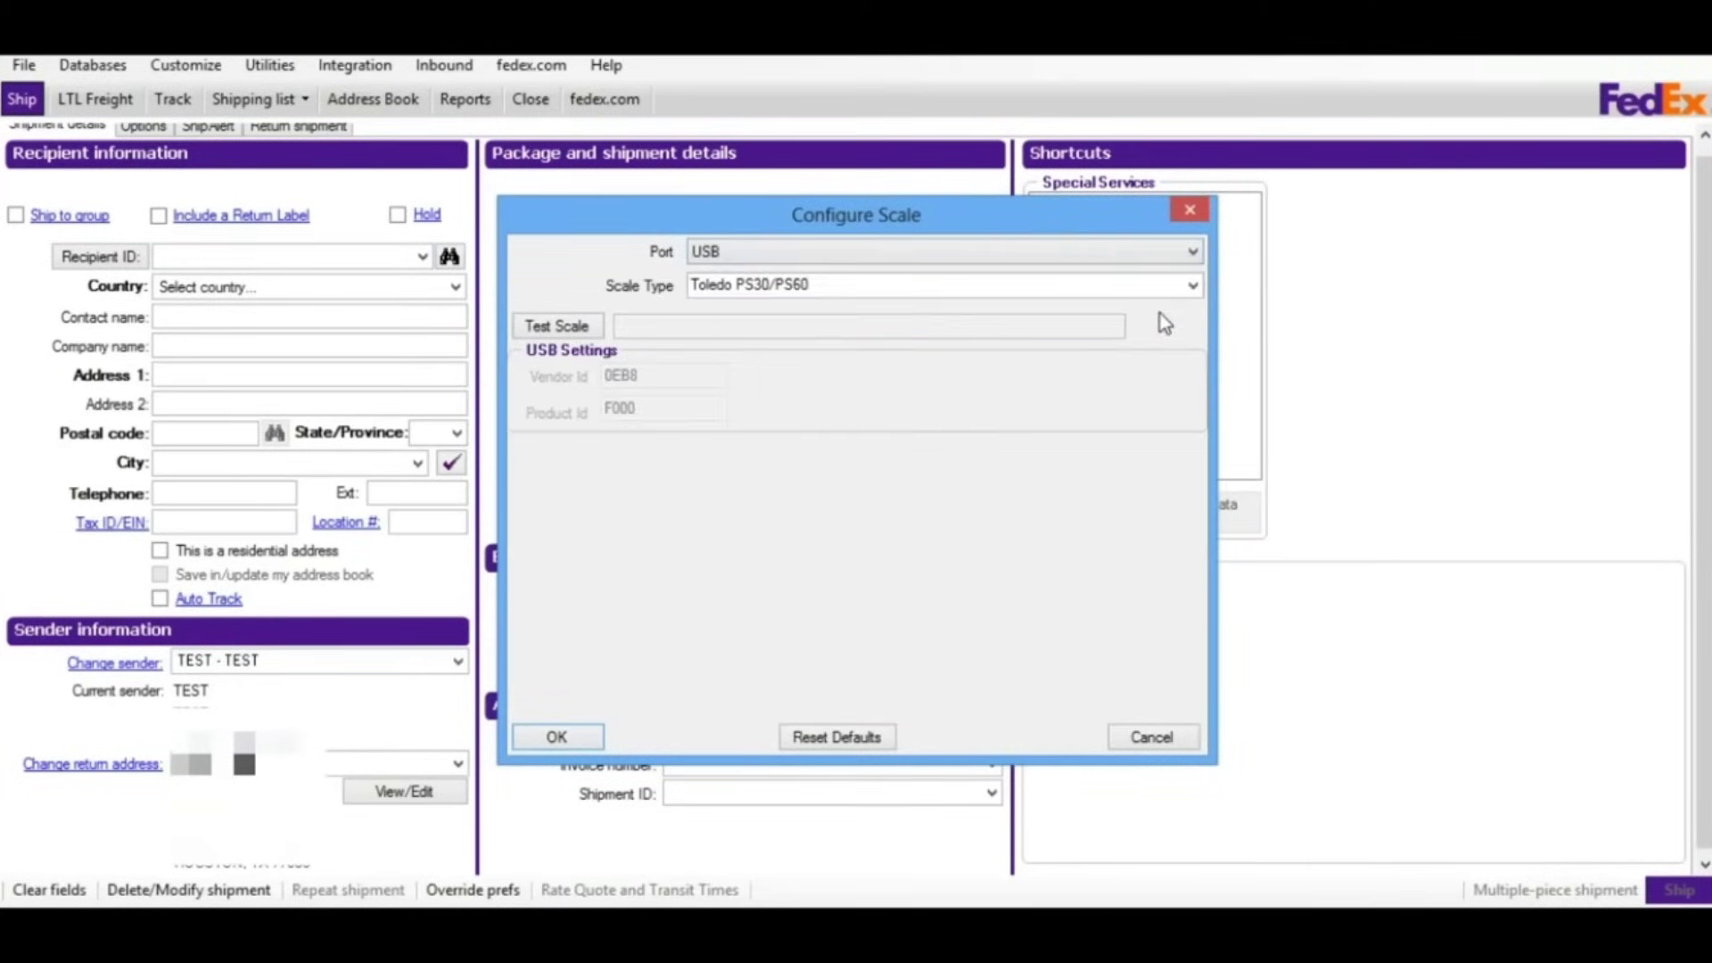
pyautogui.click(1174, 737)
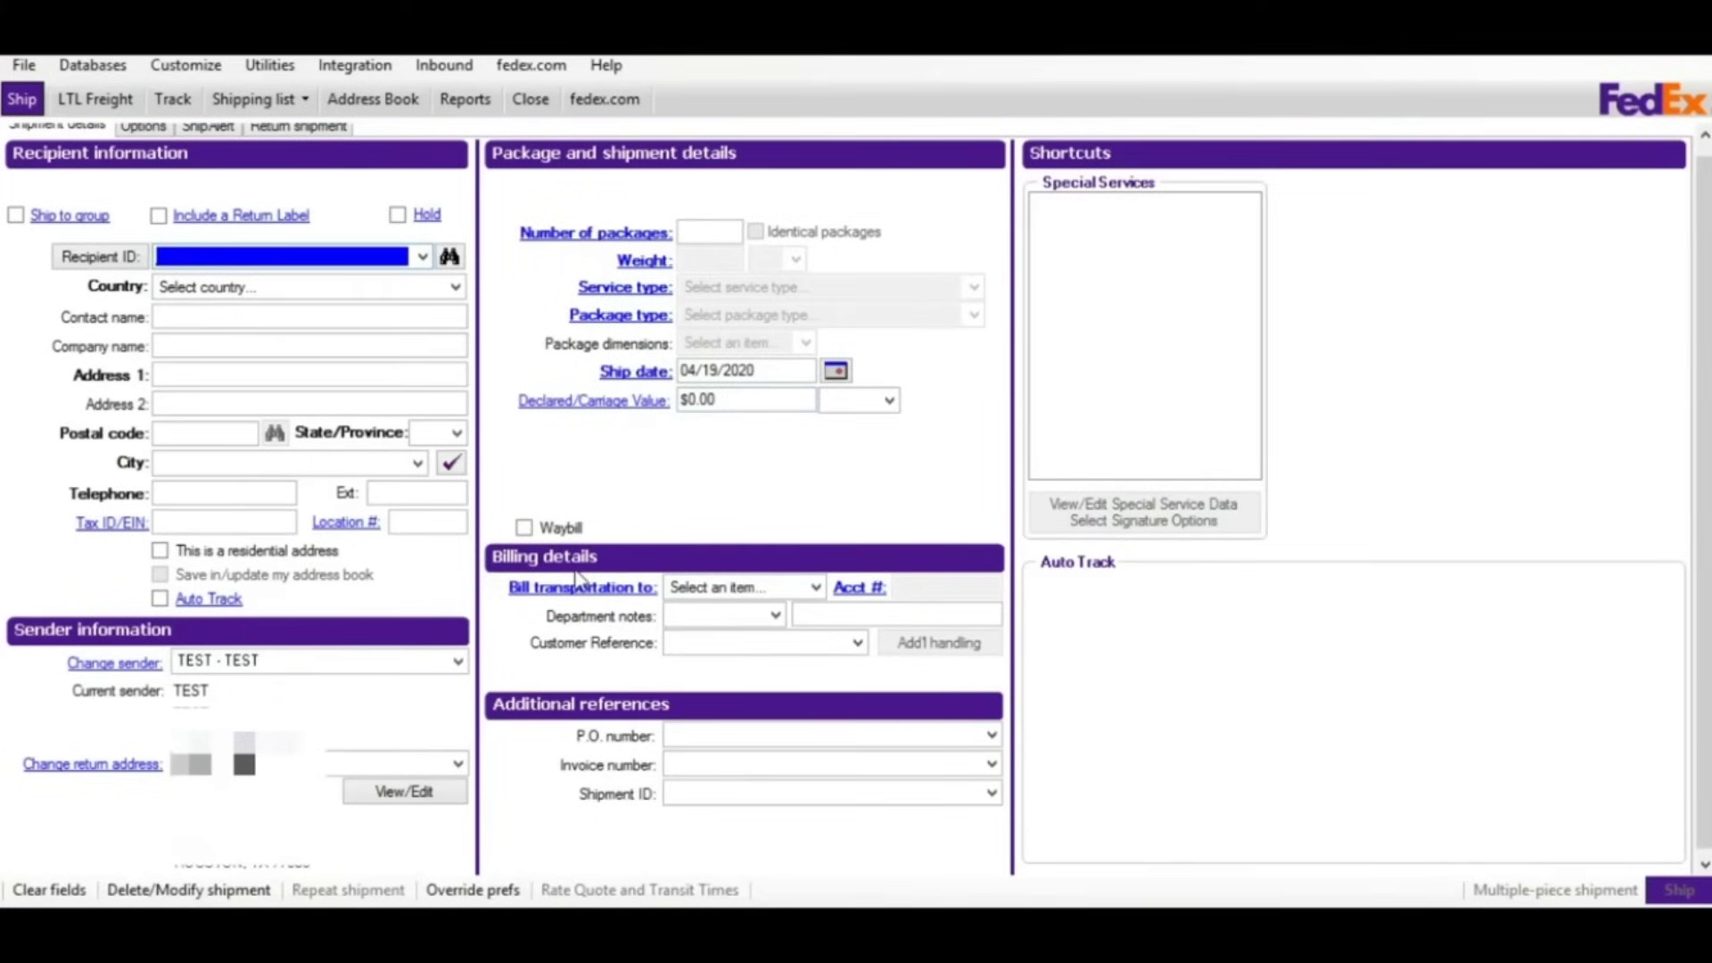
# - View the transportation billing choices and read the help topic on package weight
pyautogui.click(815, 588)
pyautogui.click(816, 590)
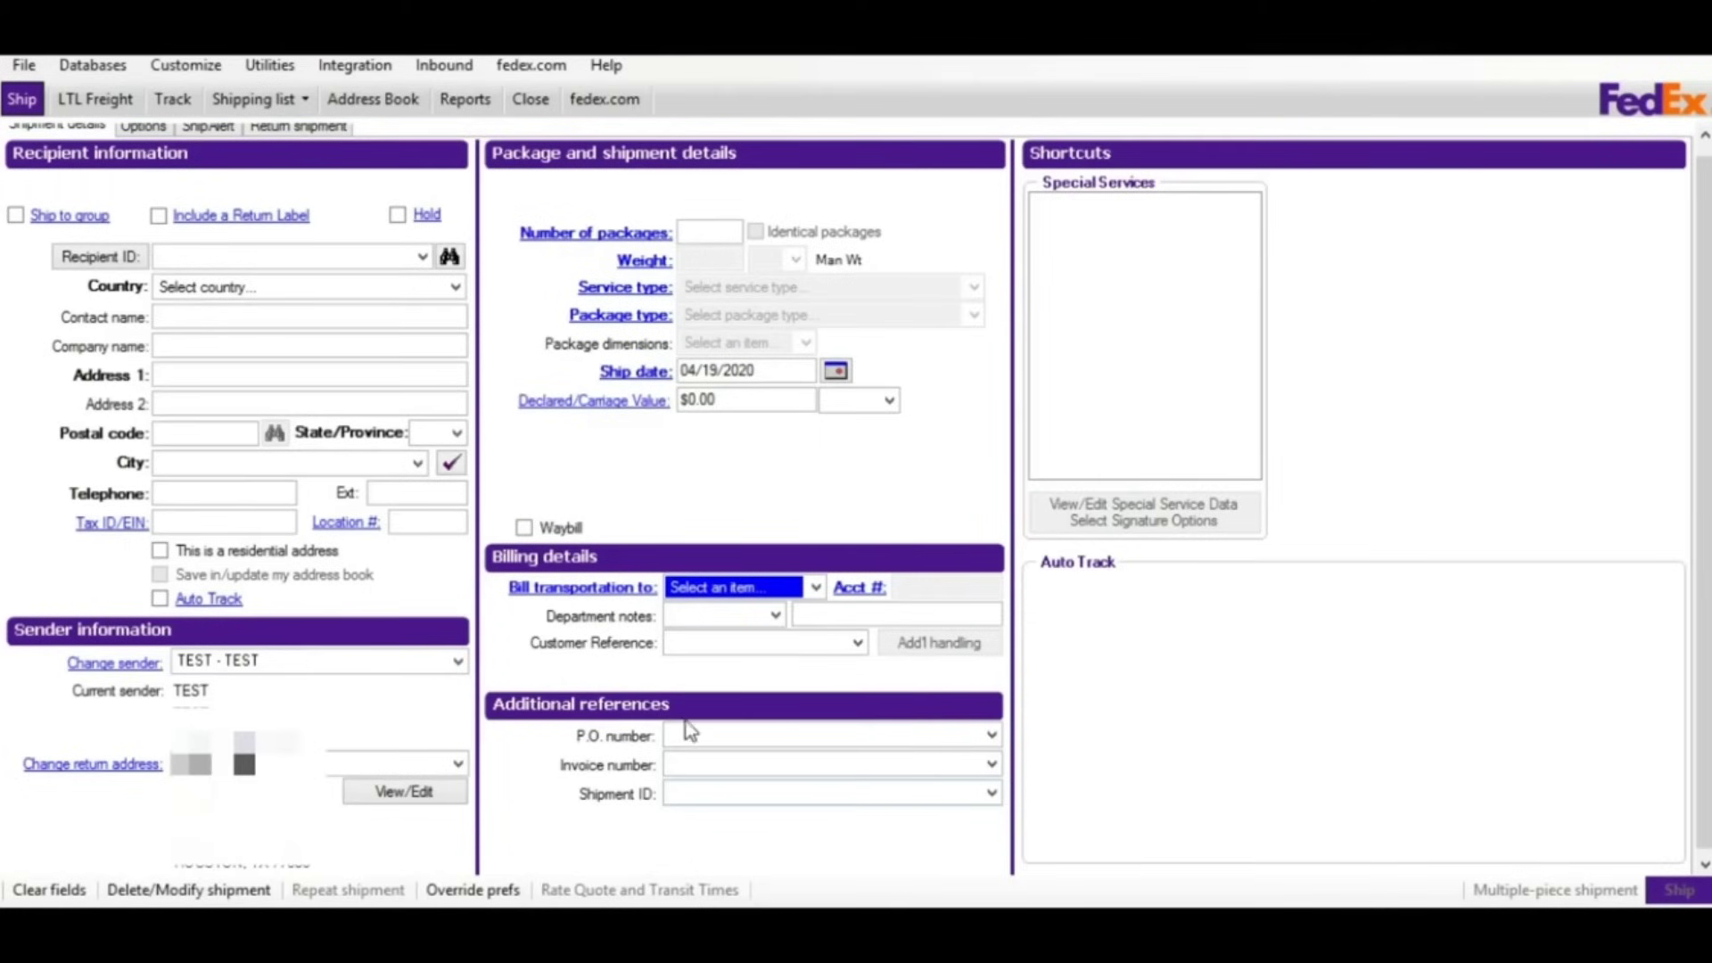
pyautogui.click(636, 267)
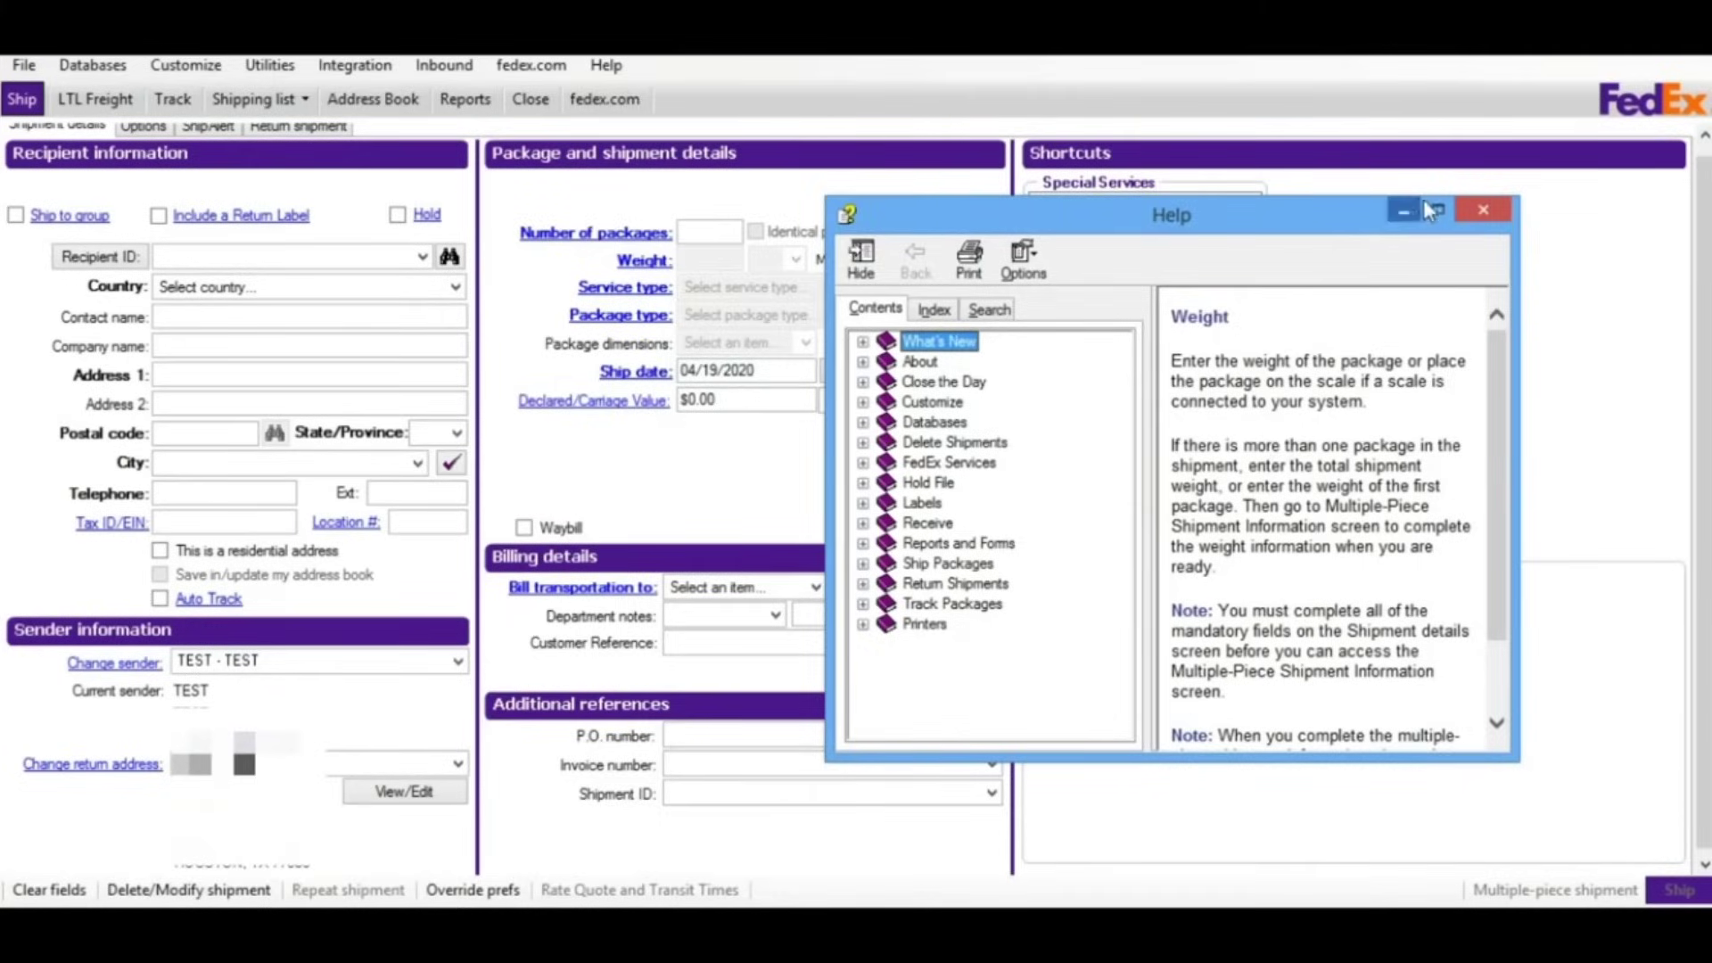
pyautogui.click(1483, 212)
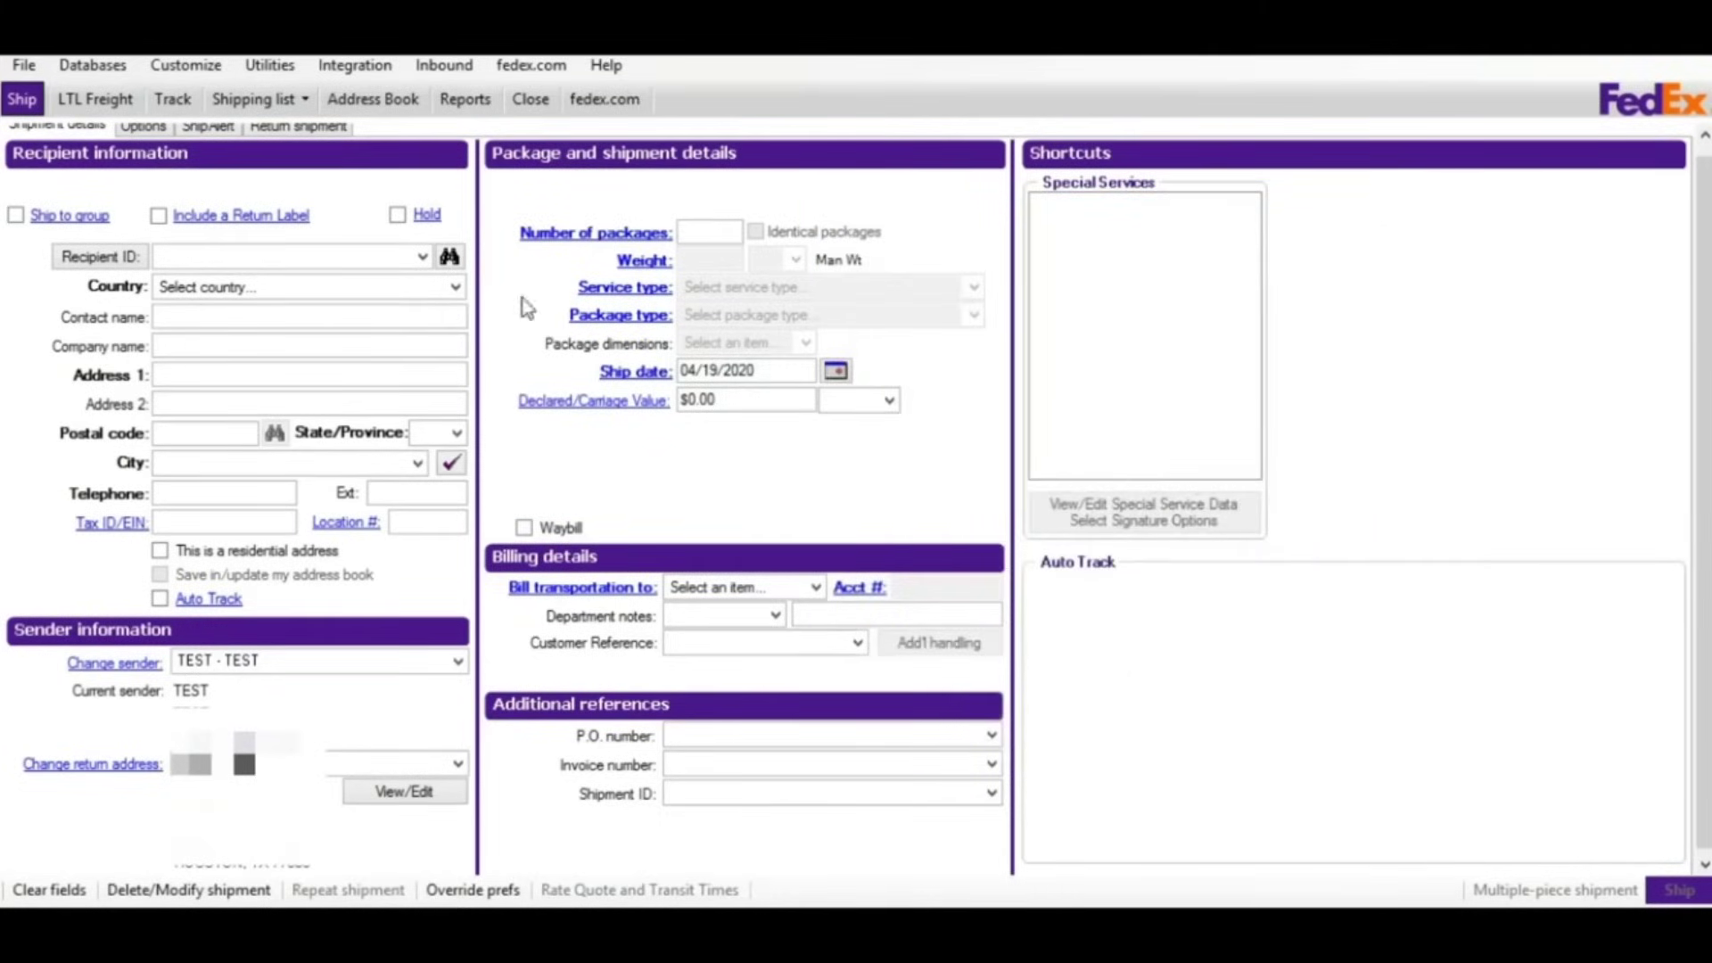
# - Examine the shipment's special services, signature and FedEx InSight options, and return to the shipment details
pyautogui.scroll(1, 707, 412)
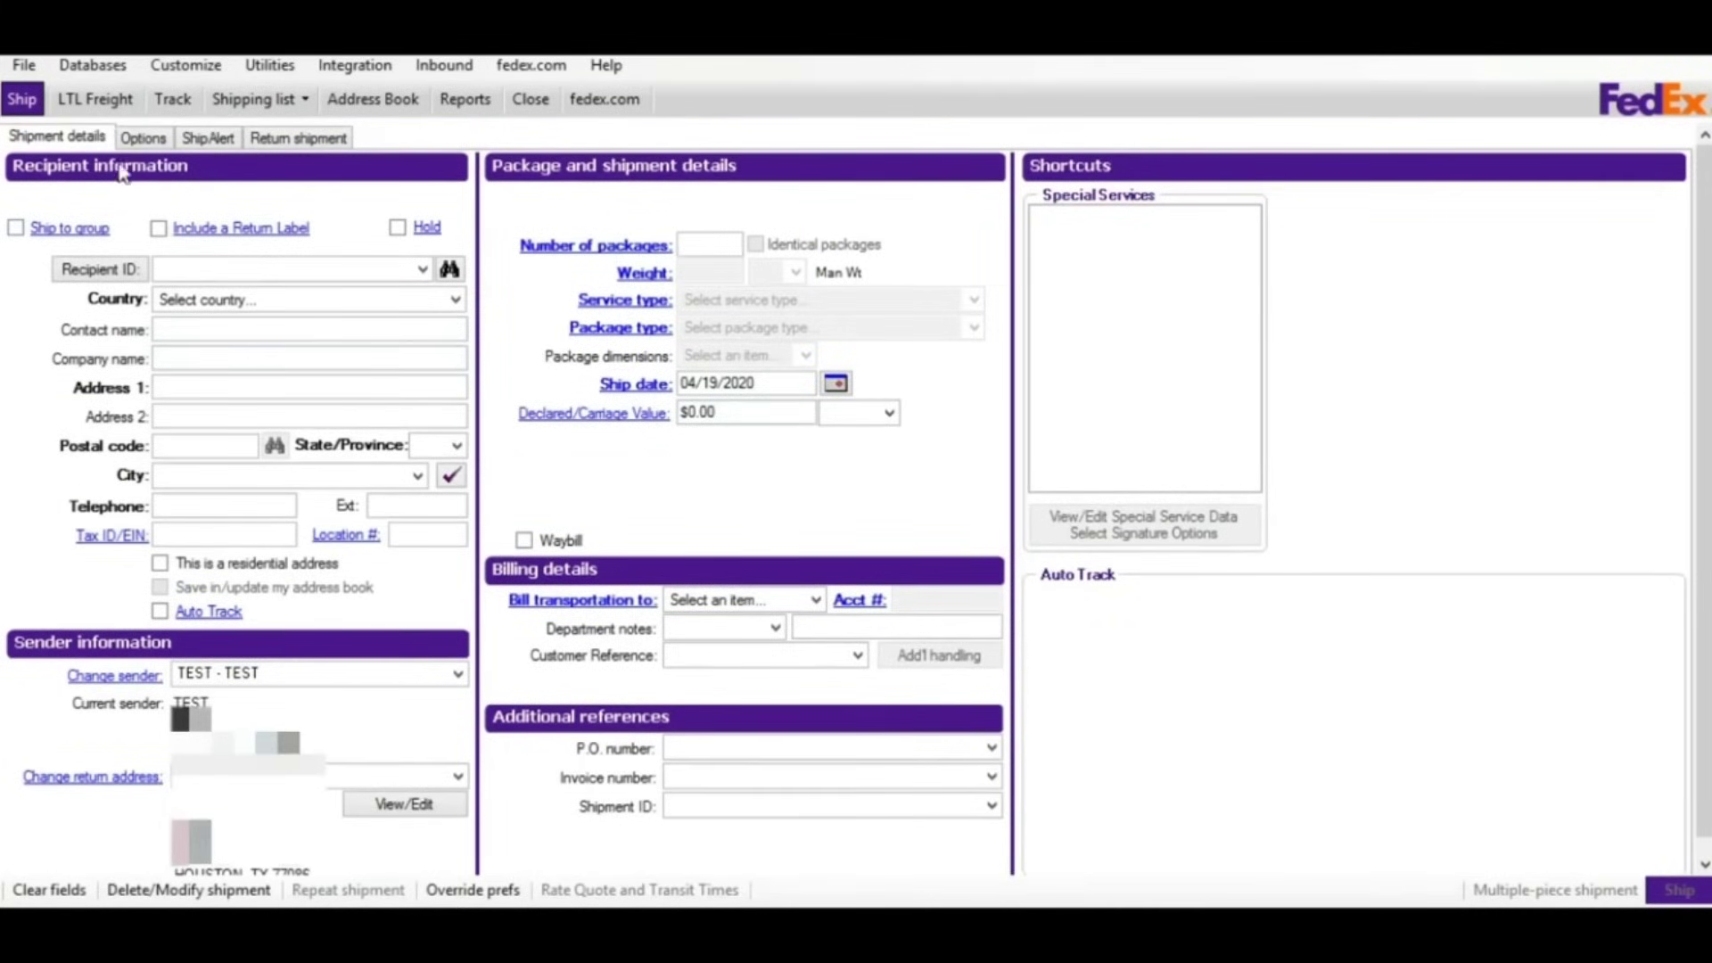
pyautogui.click(138, 143)
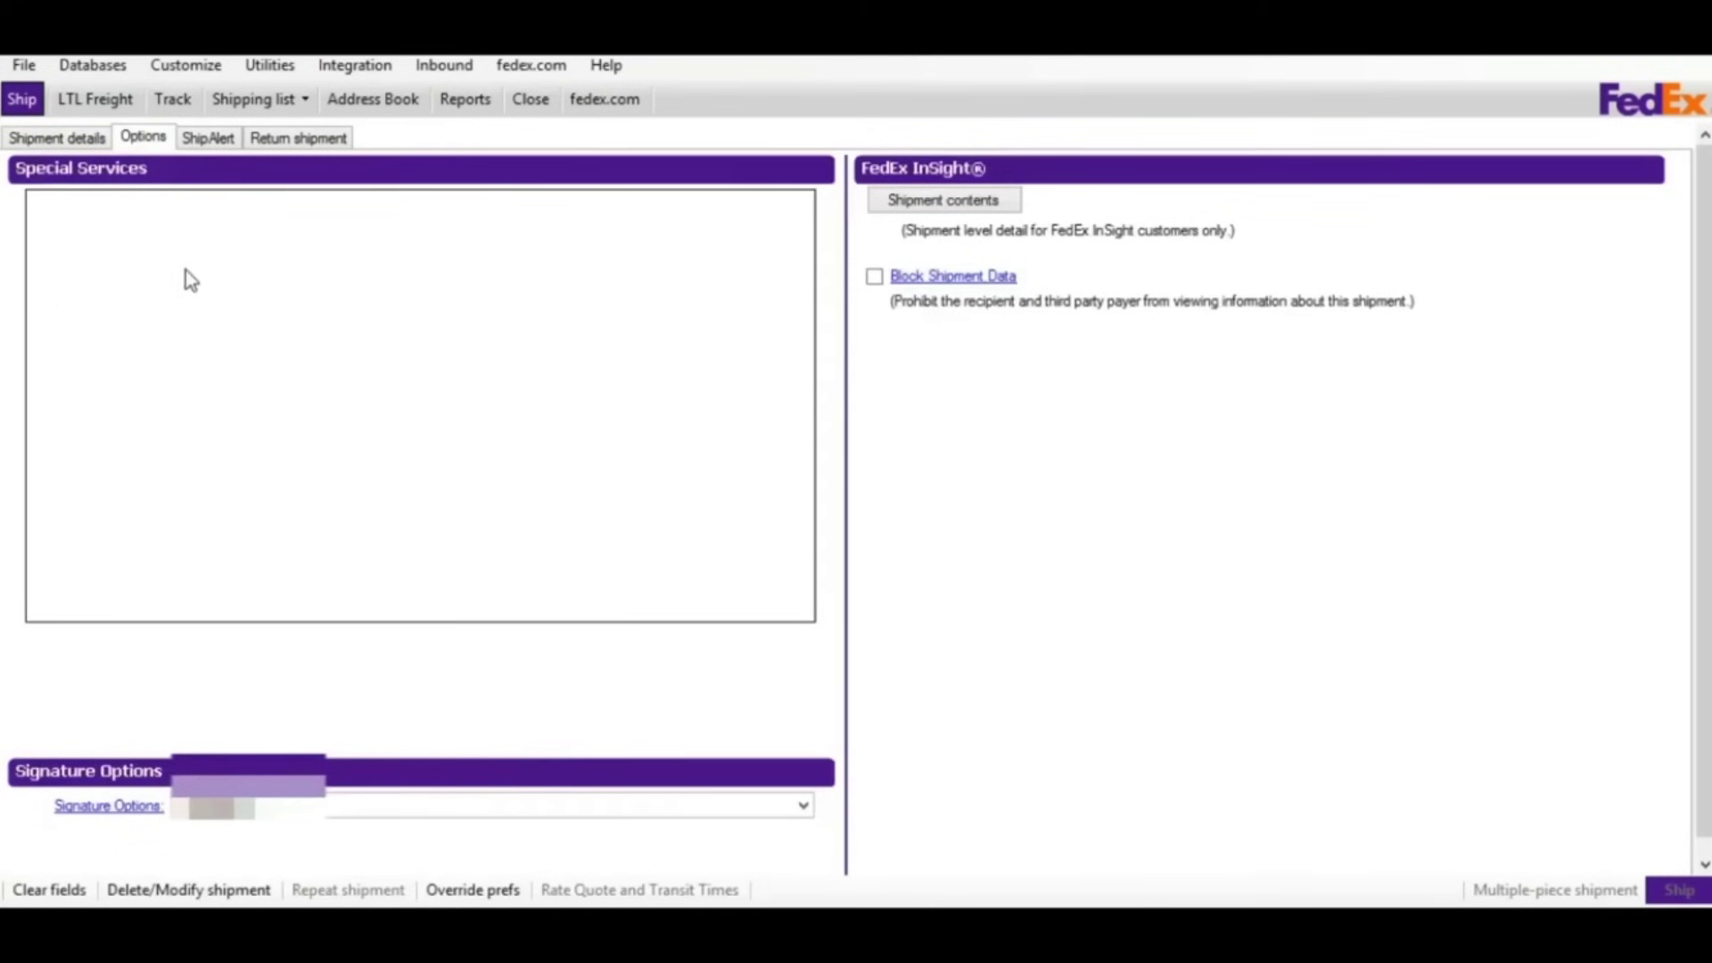
pyautogui.click(59, 138)
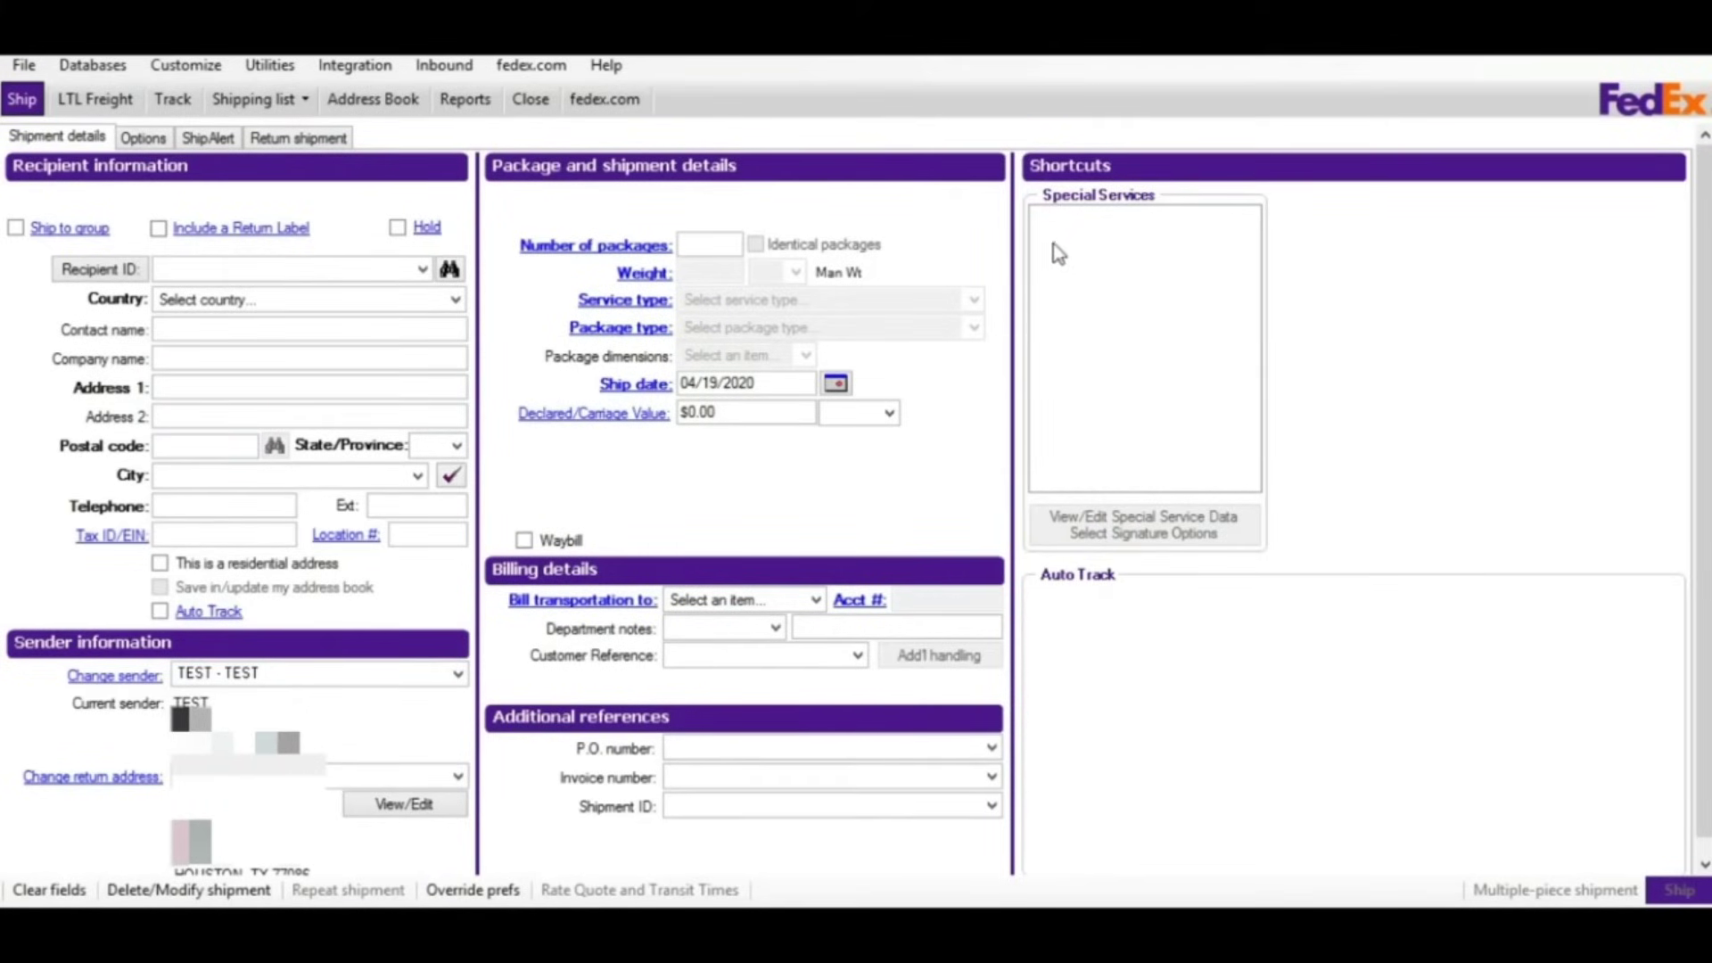
pyautogui.click(143, 139)
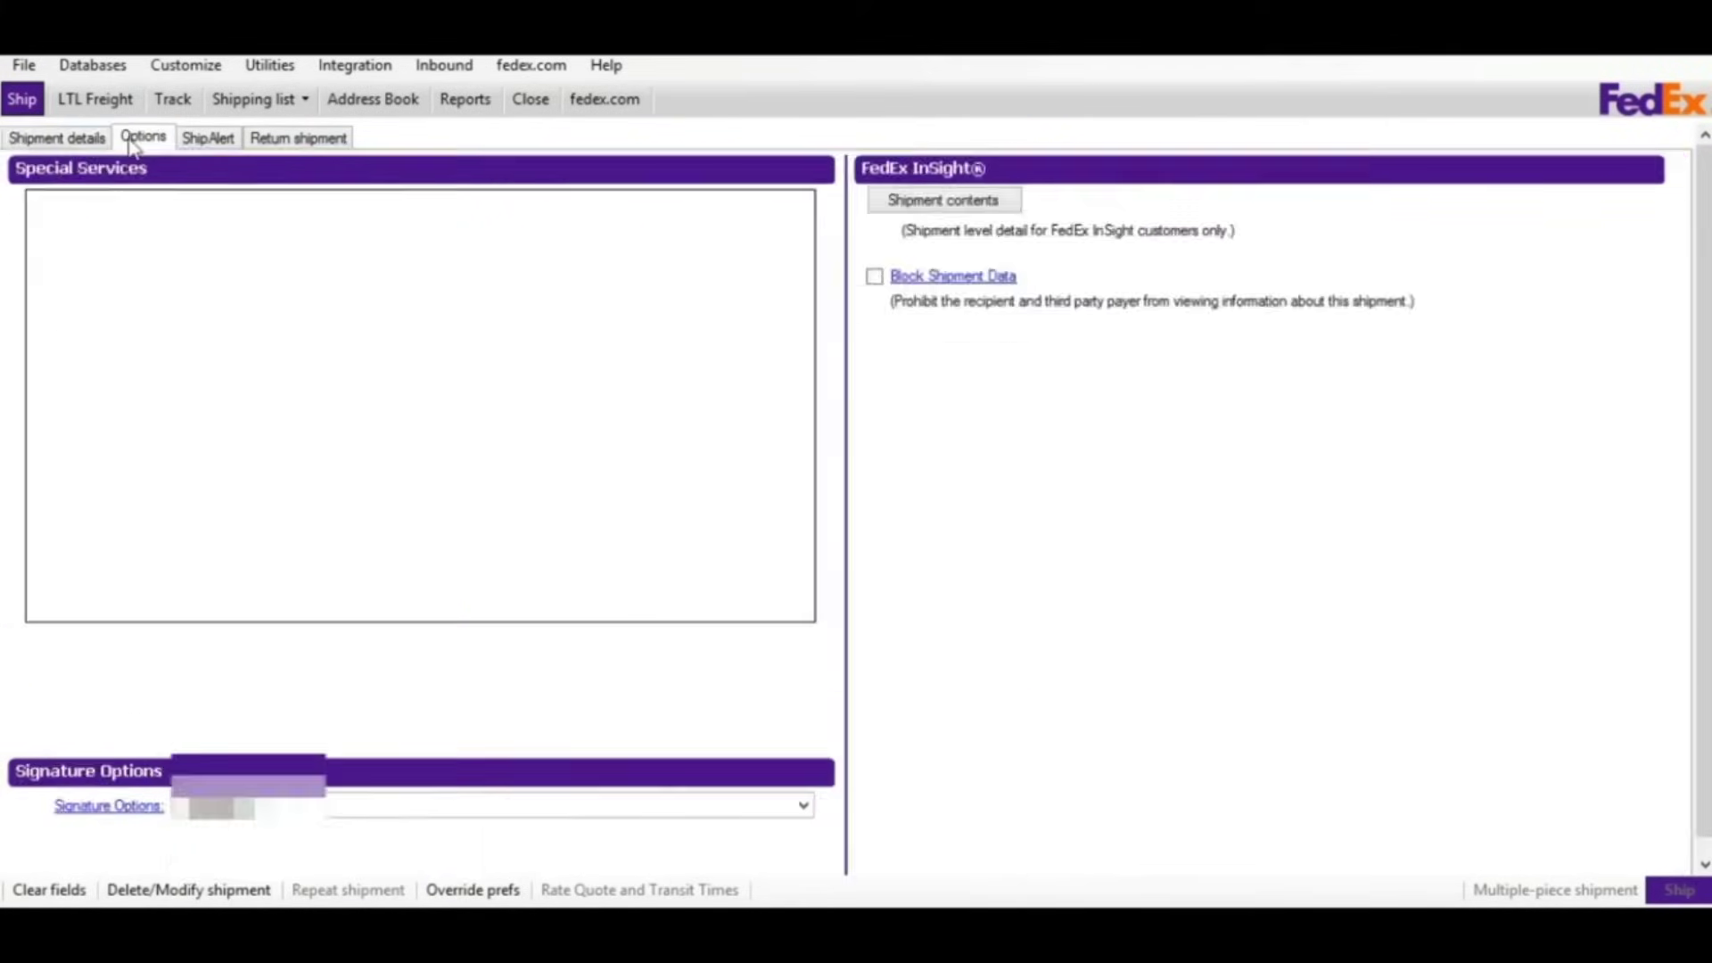
pyautogui.click(81, 140)
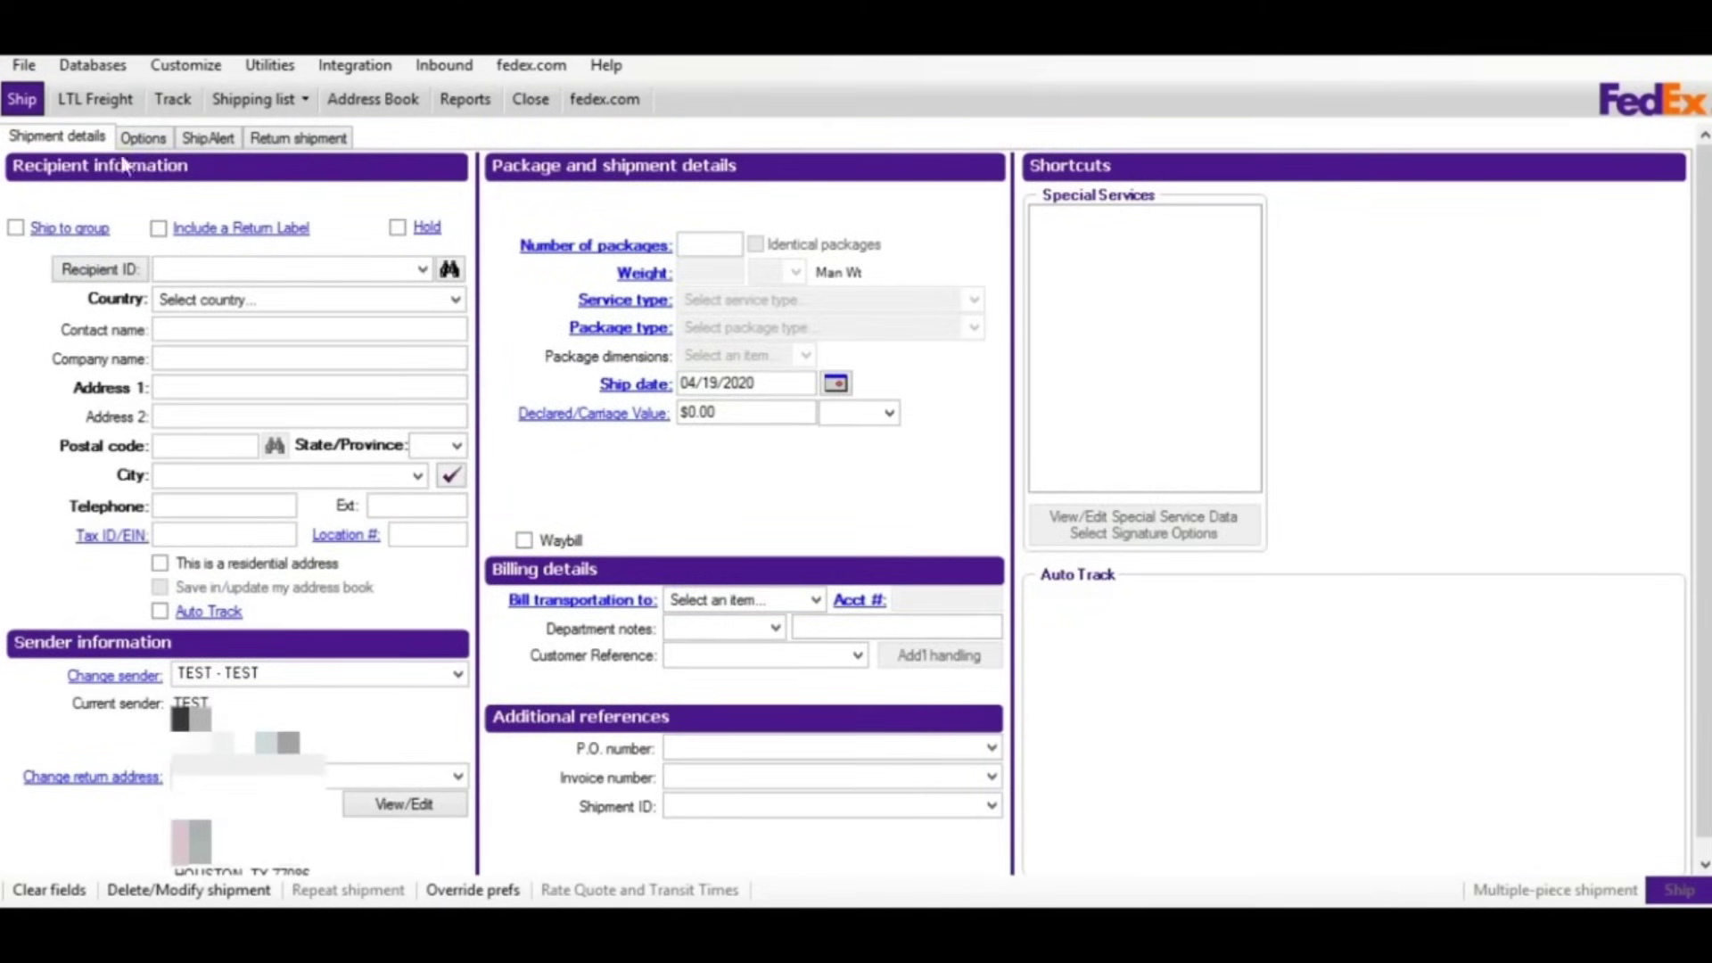
# - Examine the ShipAlert notification settings and the return shipment details
pyautogui.click(208, 138)
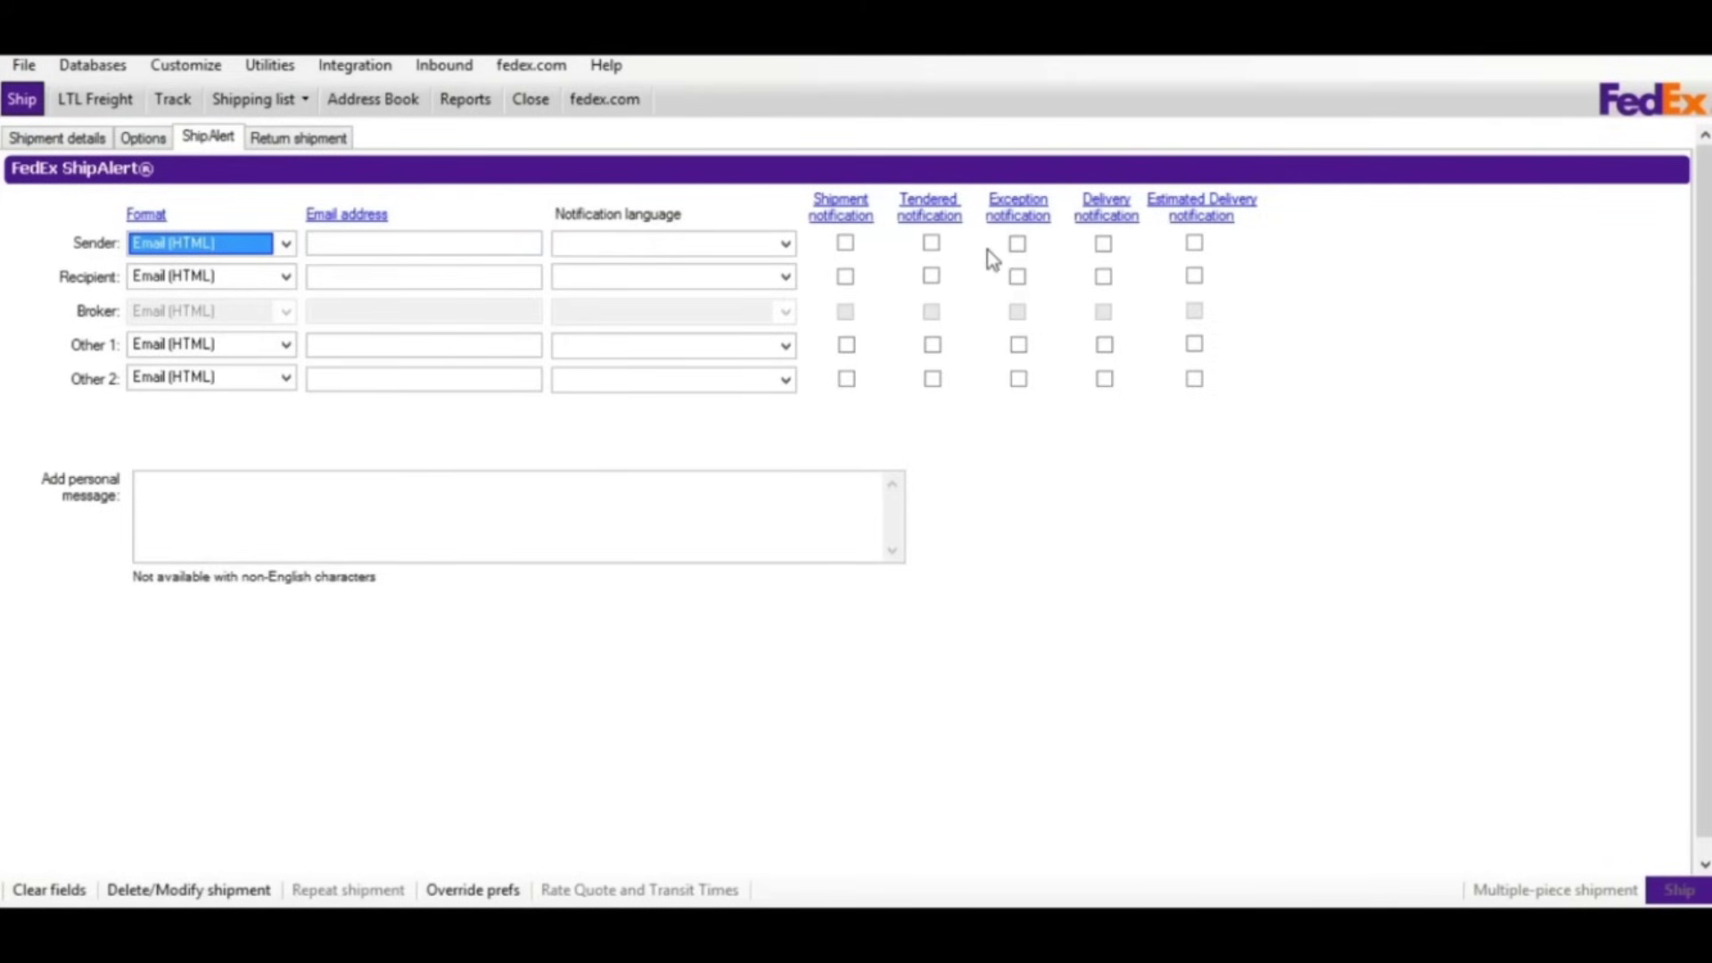
pyautogui.click(330, 274)
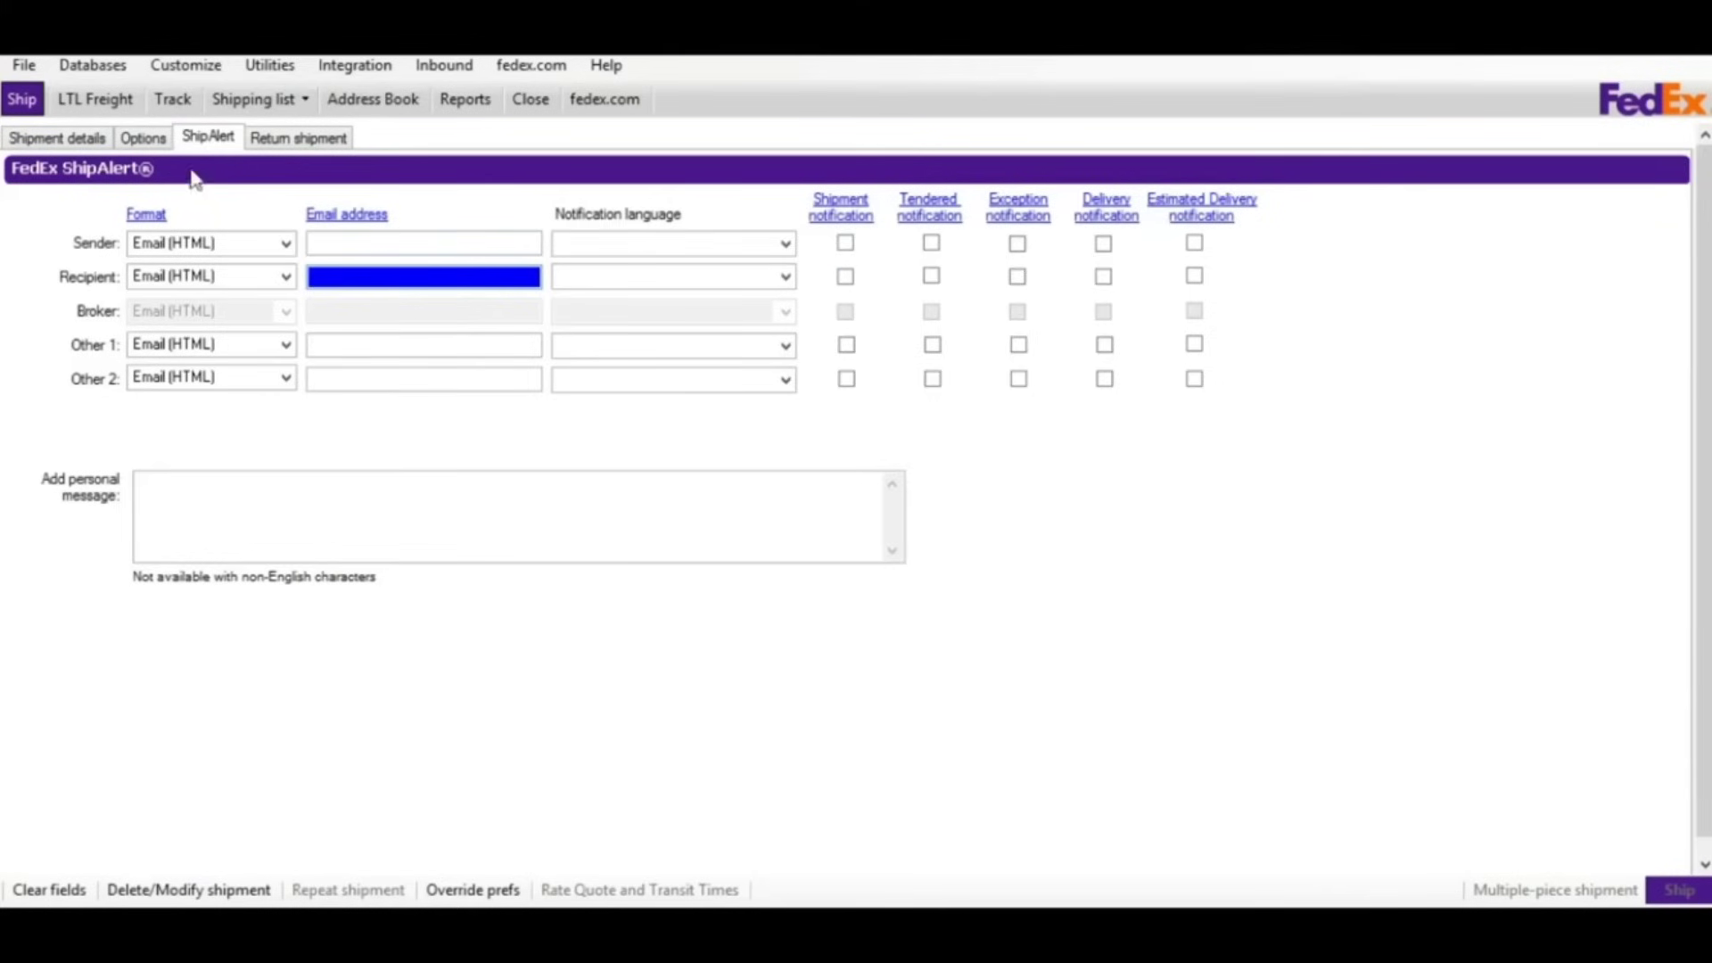
pyautogui.click(280, 142)
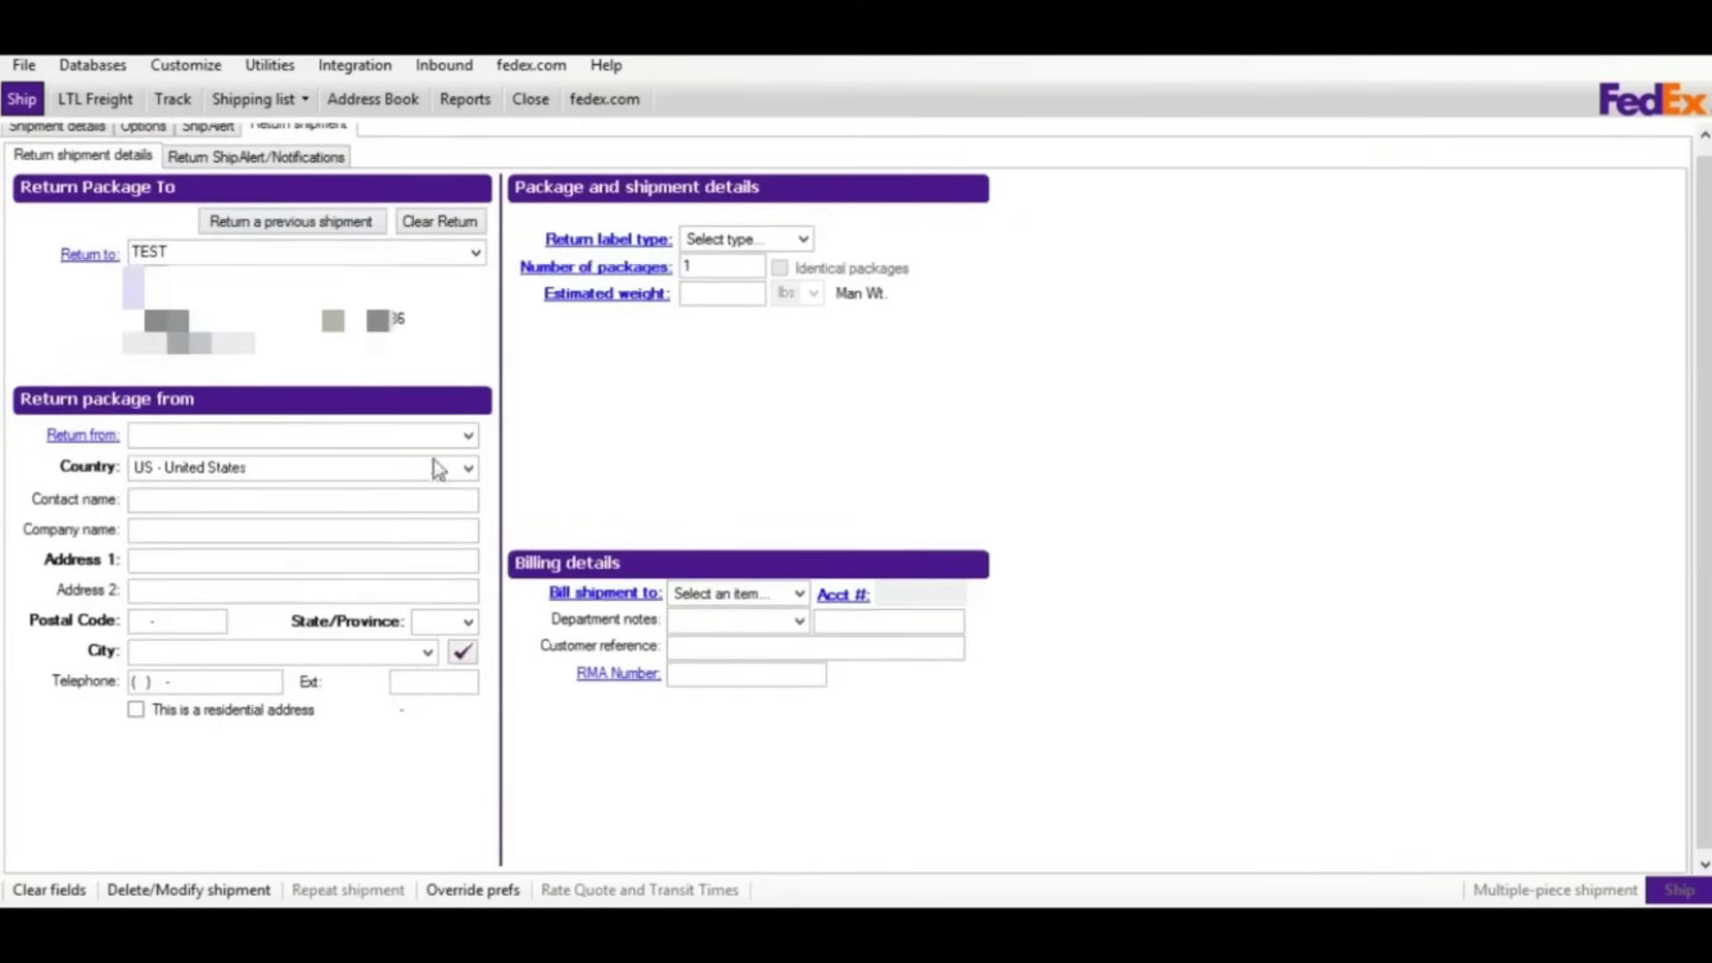
# - Set the recipient's country to CA - Canada in the shipment details
pyautogui.click(54, 128)
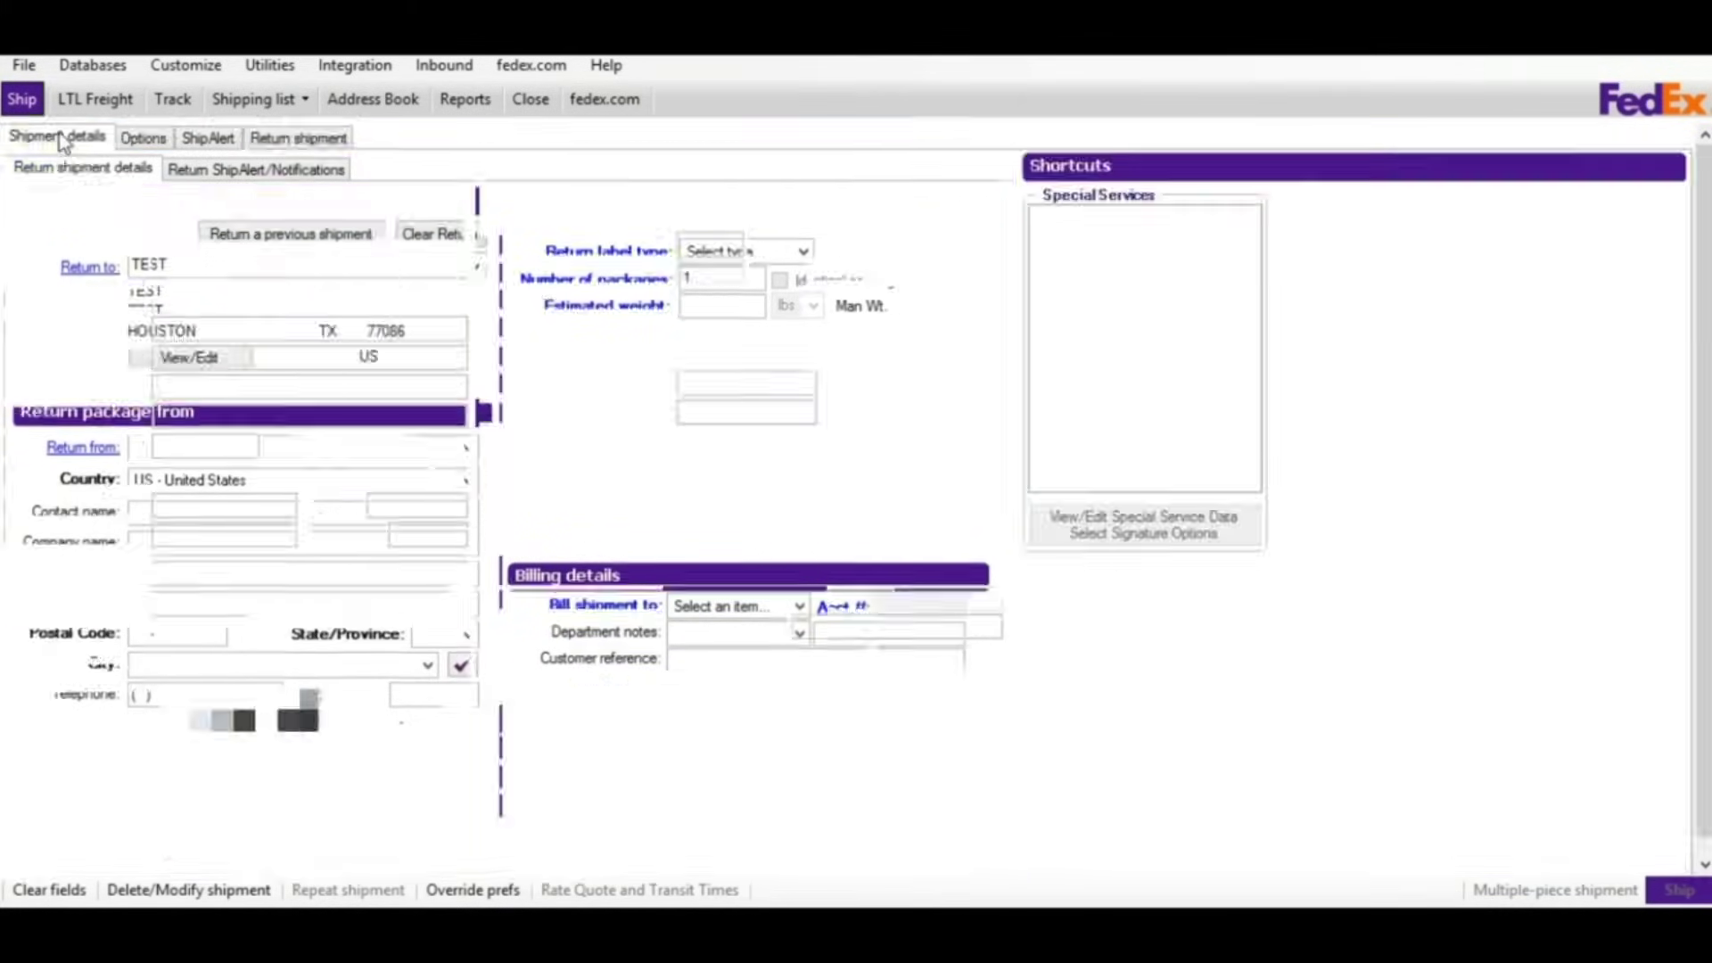
pyautogui.click(454, 298)
pyautogui.moveTo(454, 334); pyautogui.dragTo(454, 463)
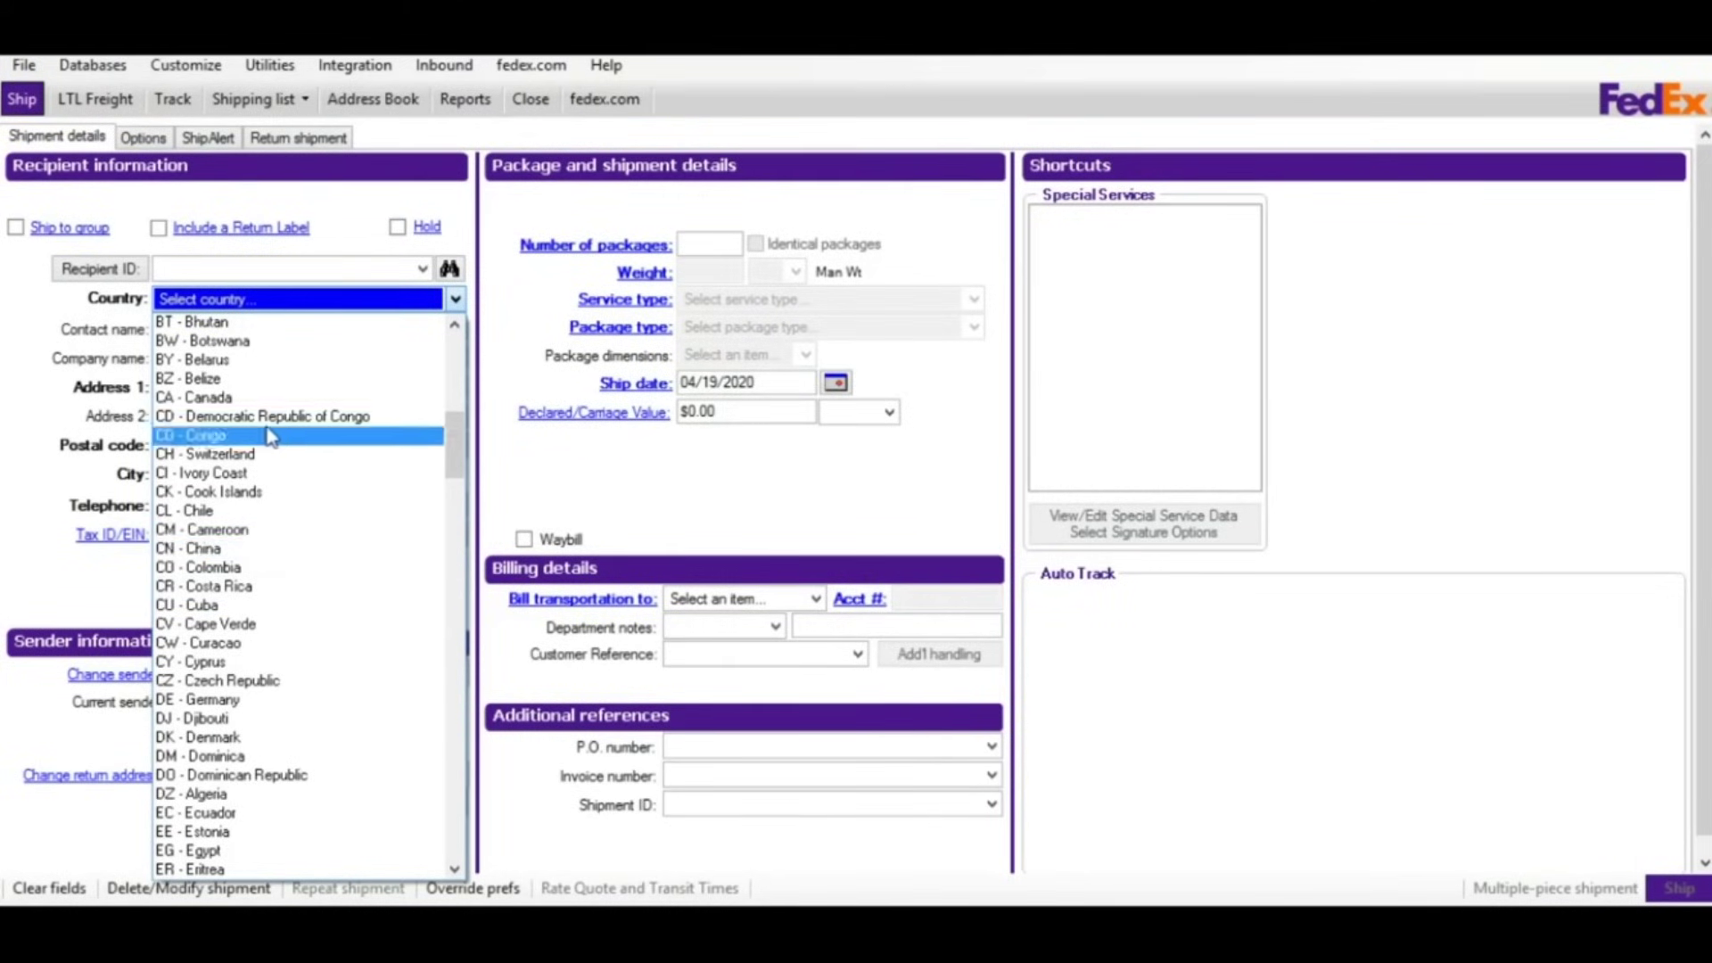
pyautogui.click(285, 397)
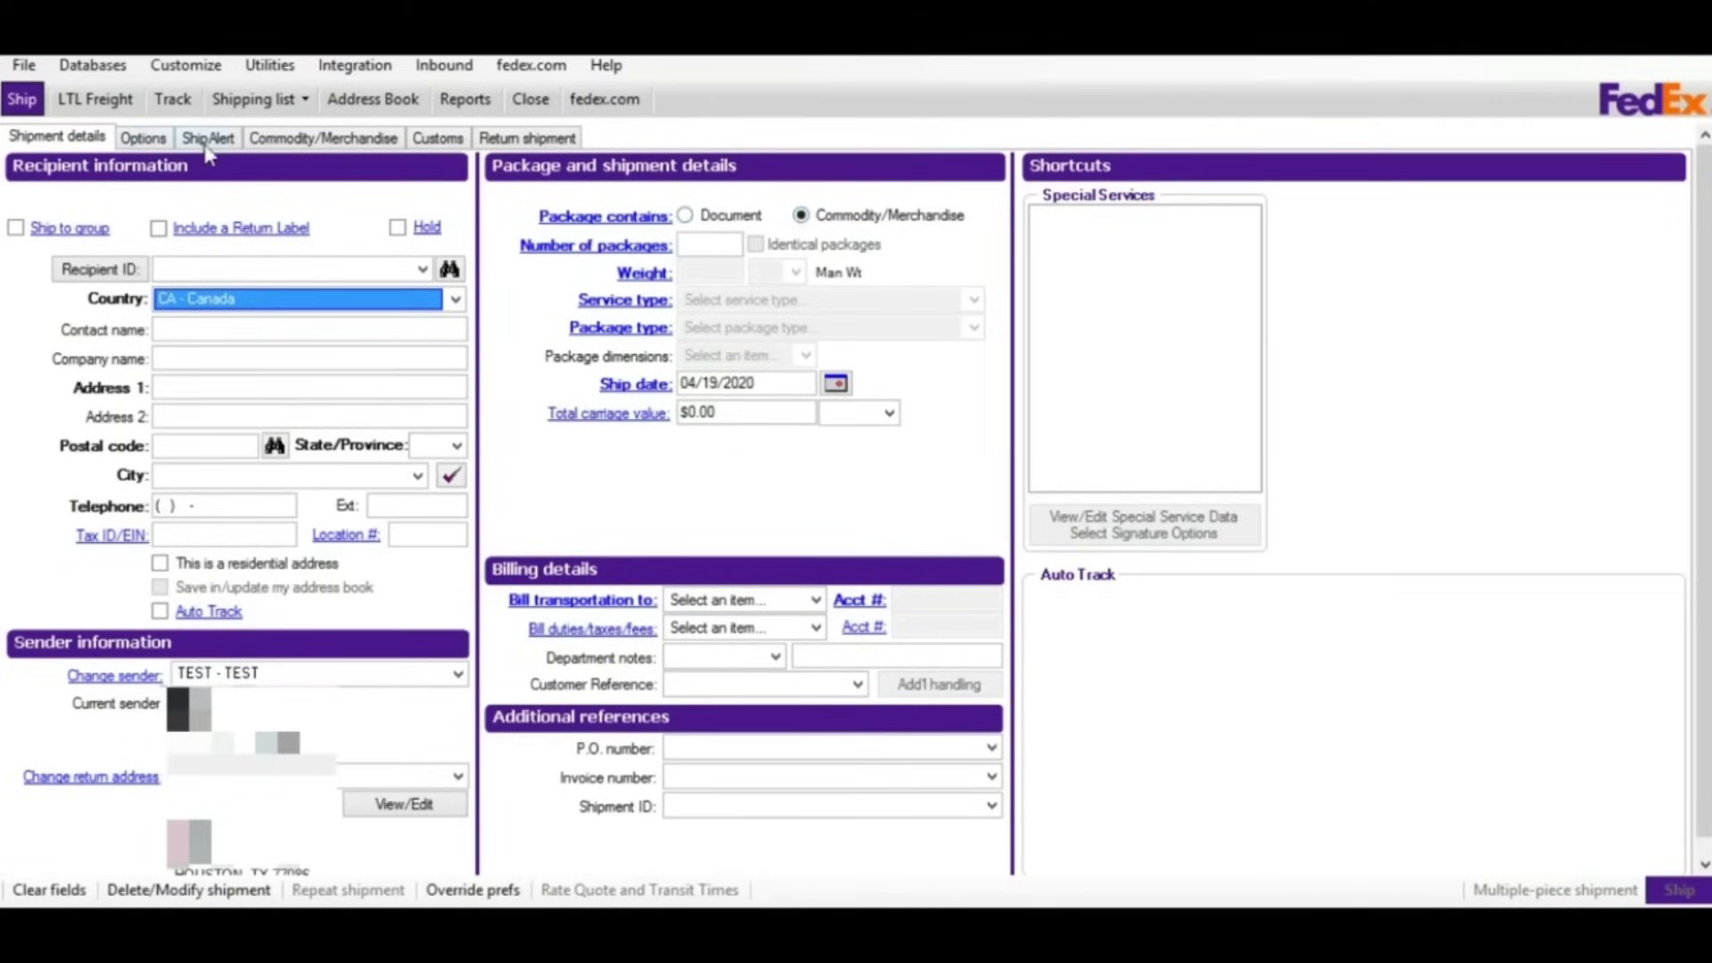
# - Examine the commodity ID and description fields for the merchandise in the shipment
pyautogui.click(307, 140)
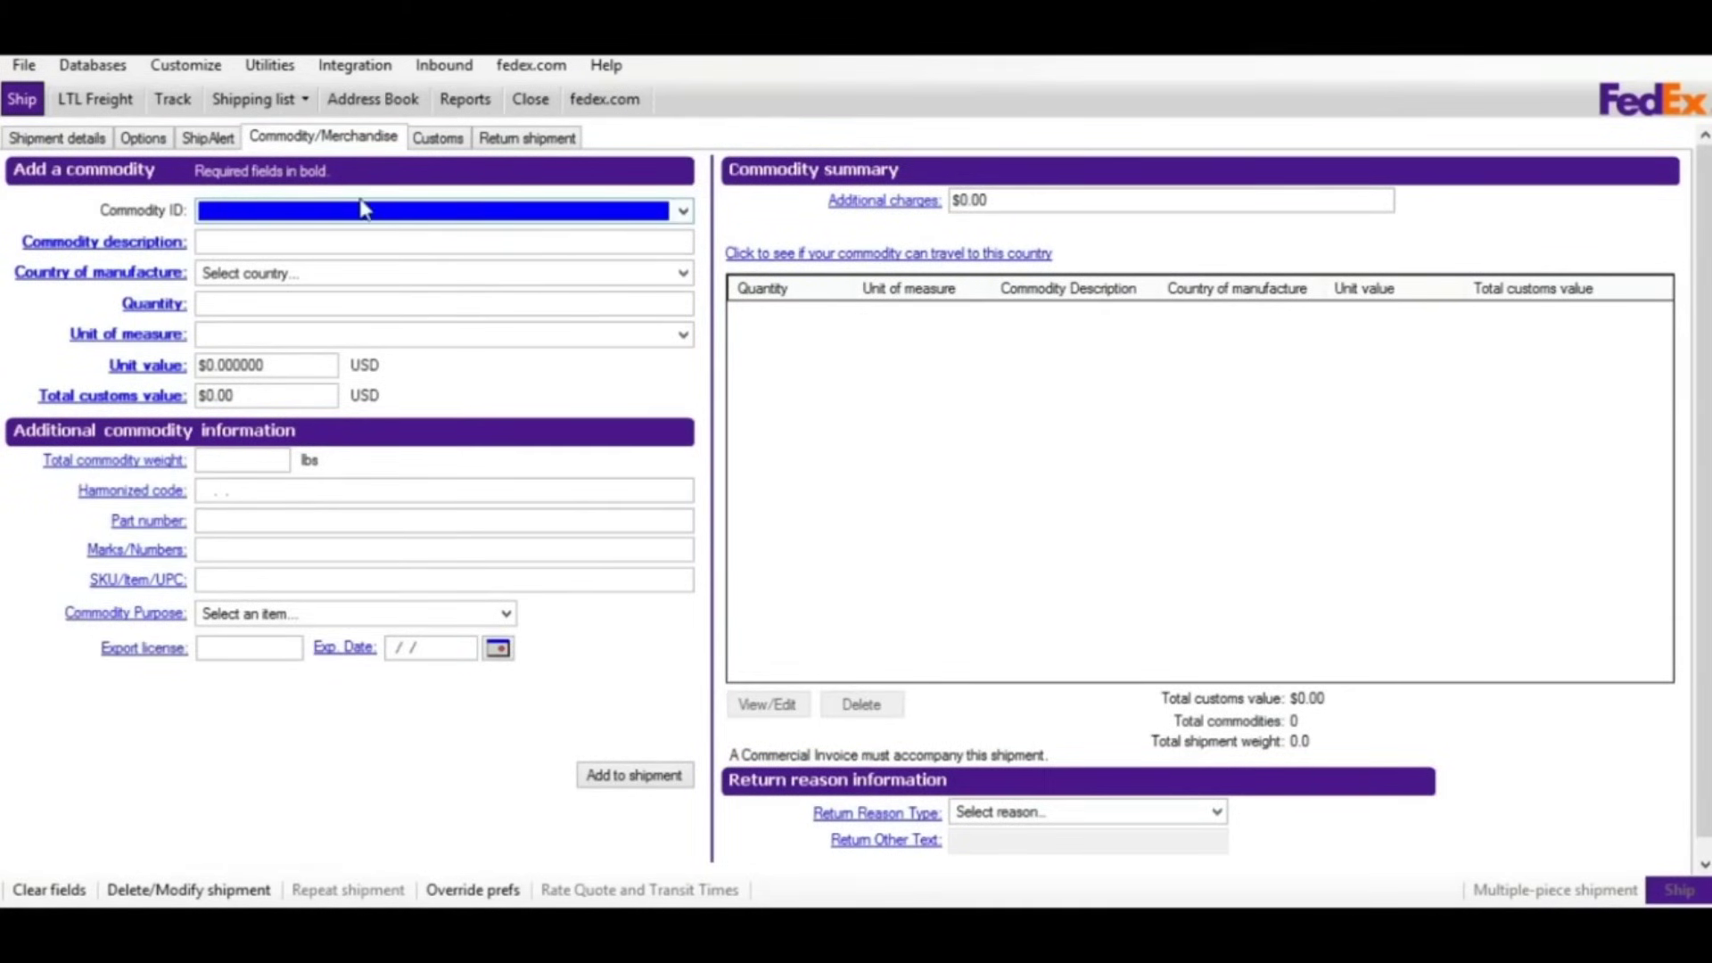
pyautogui.click(244, 238)
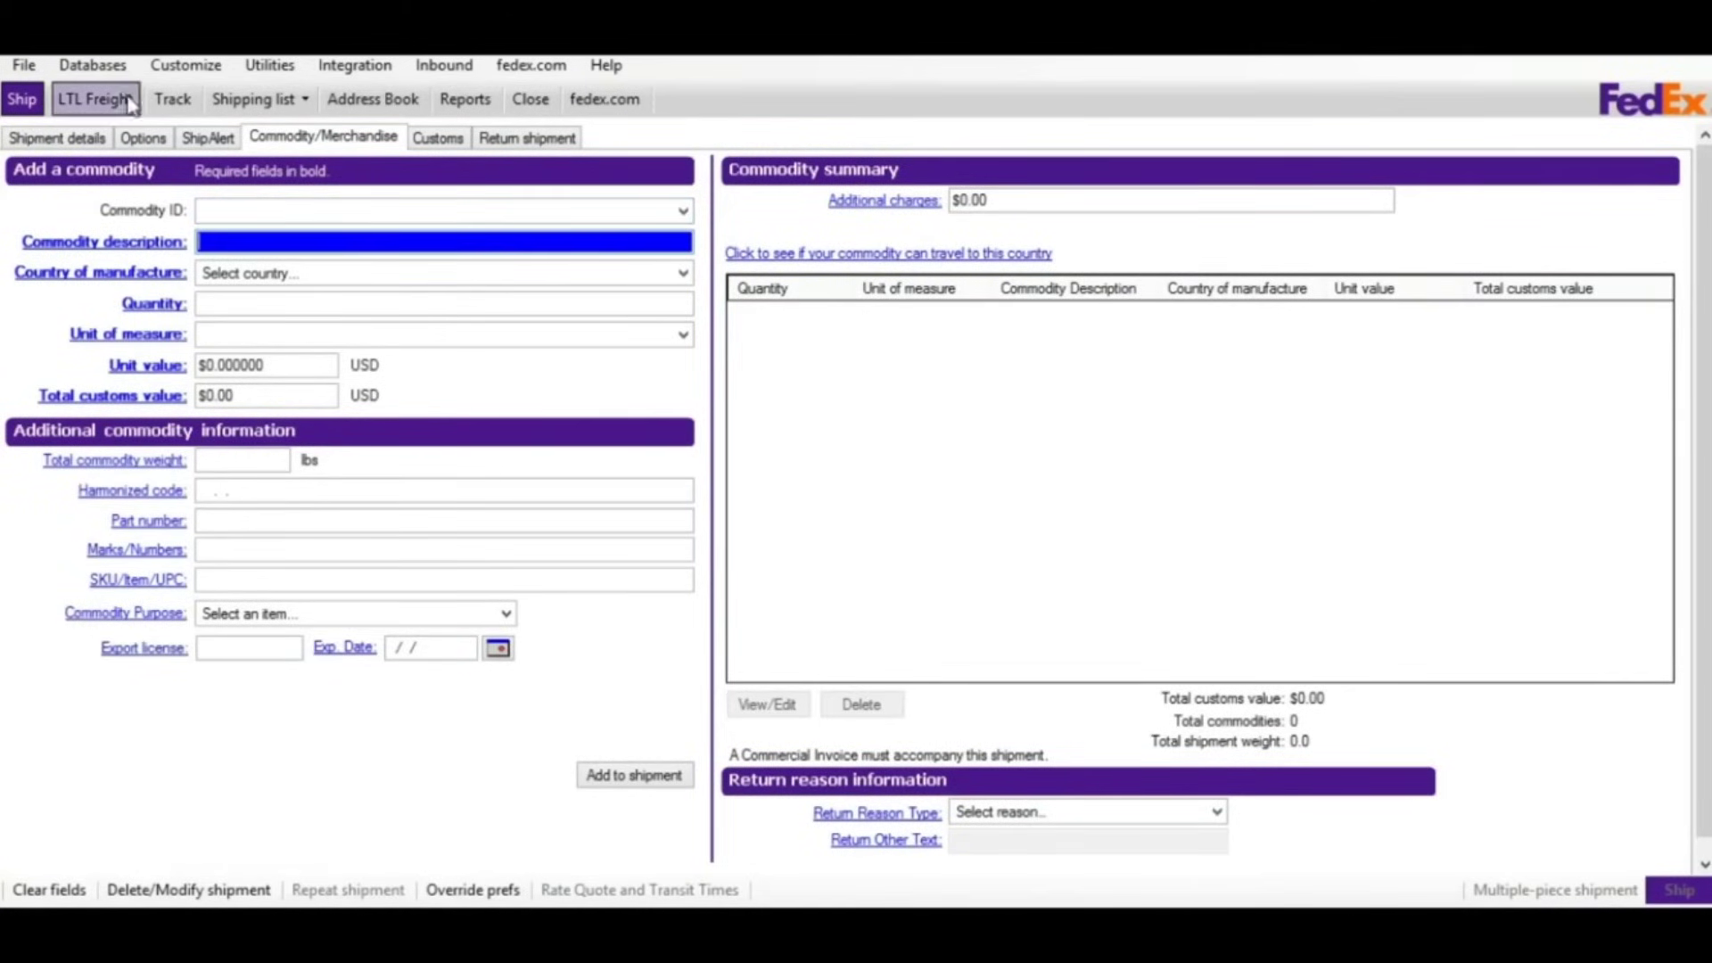
pyautogui.click(585, 214)
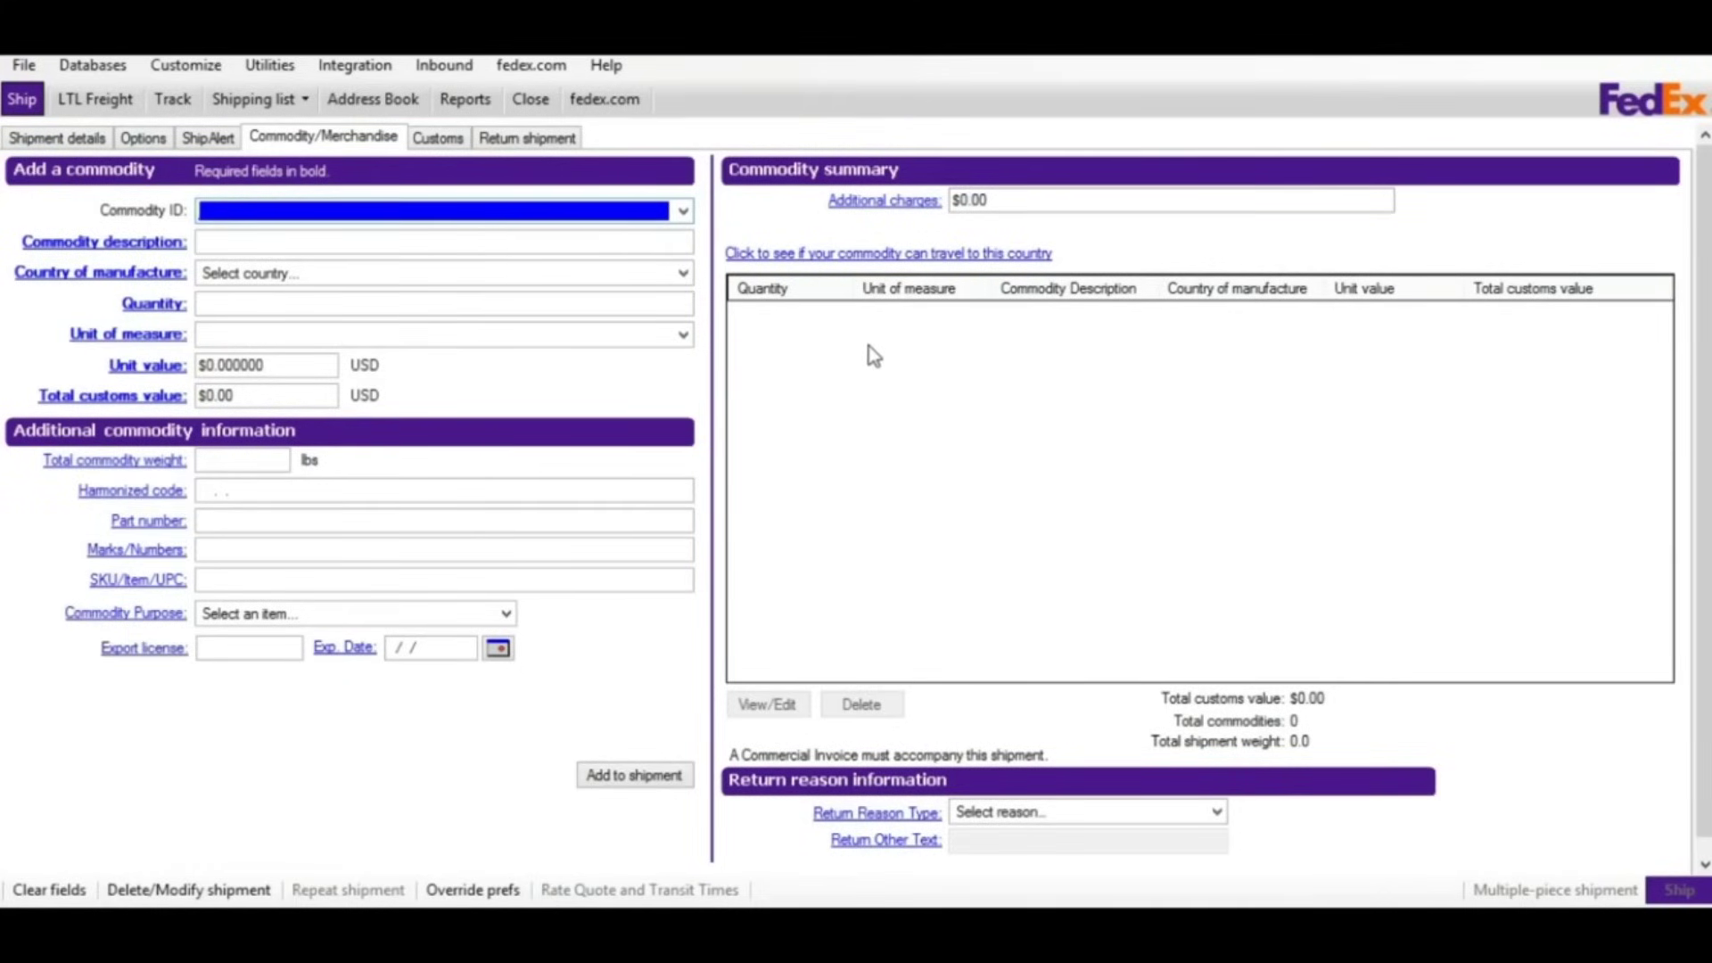
# - Set the customs document to a FedEx-generated Commercial Invoice with 1 print copy
pyautogui.click(439, 138)
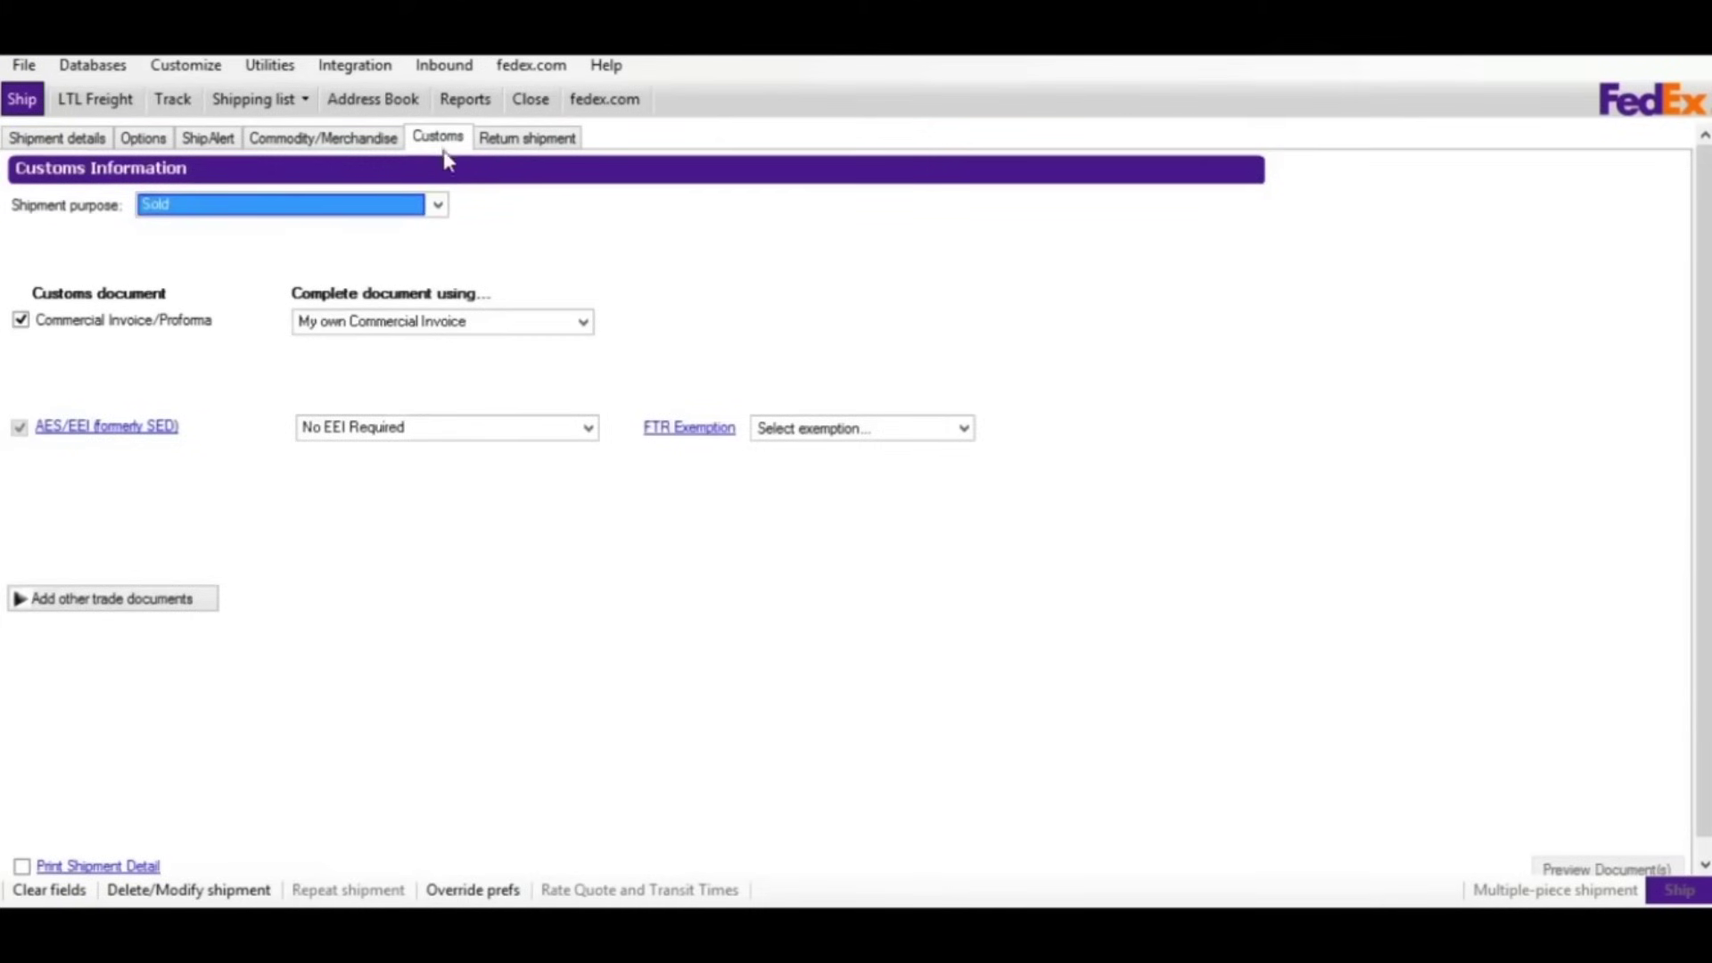
pyautogui.click(584, 328)
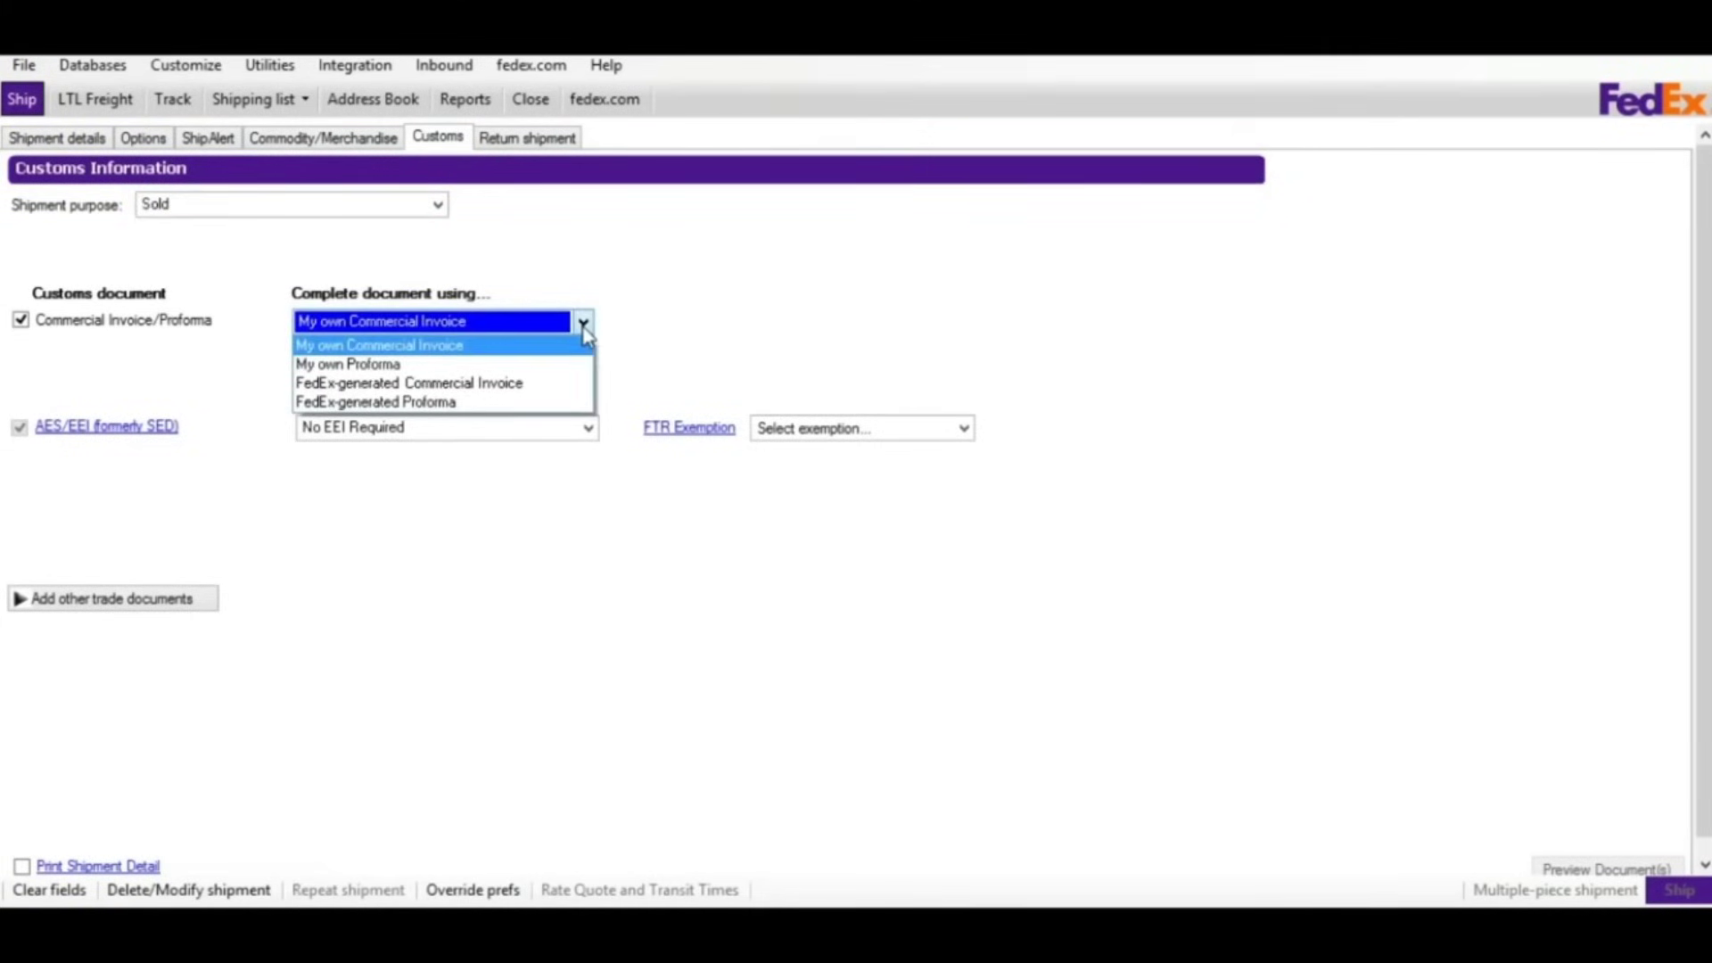
pyautogui.click(501, 384)
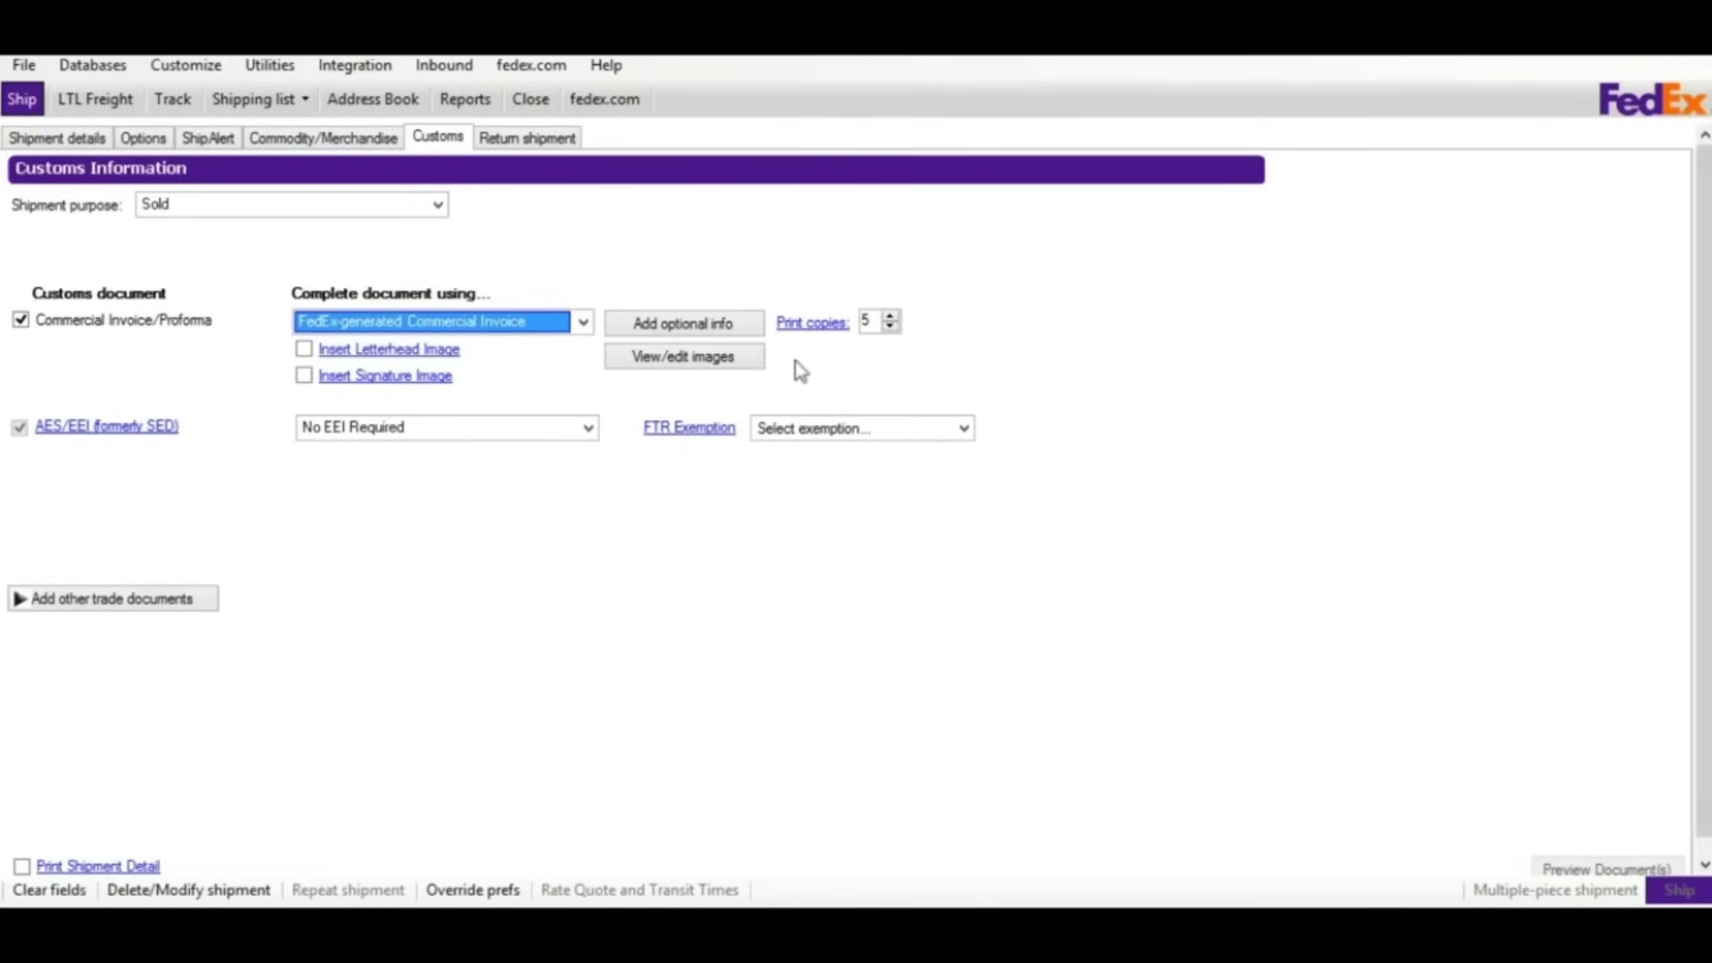
pyautogui.click(891, 326)
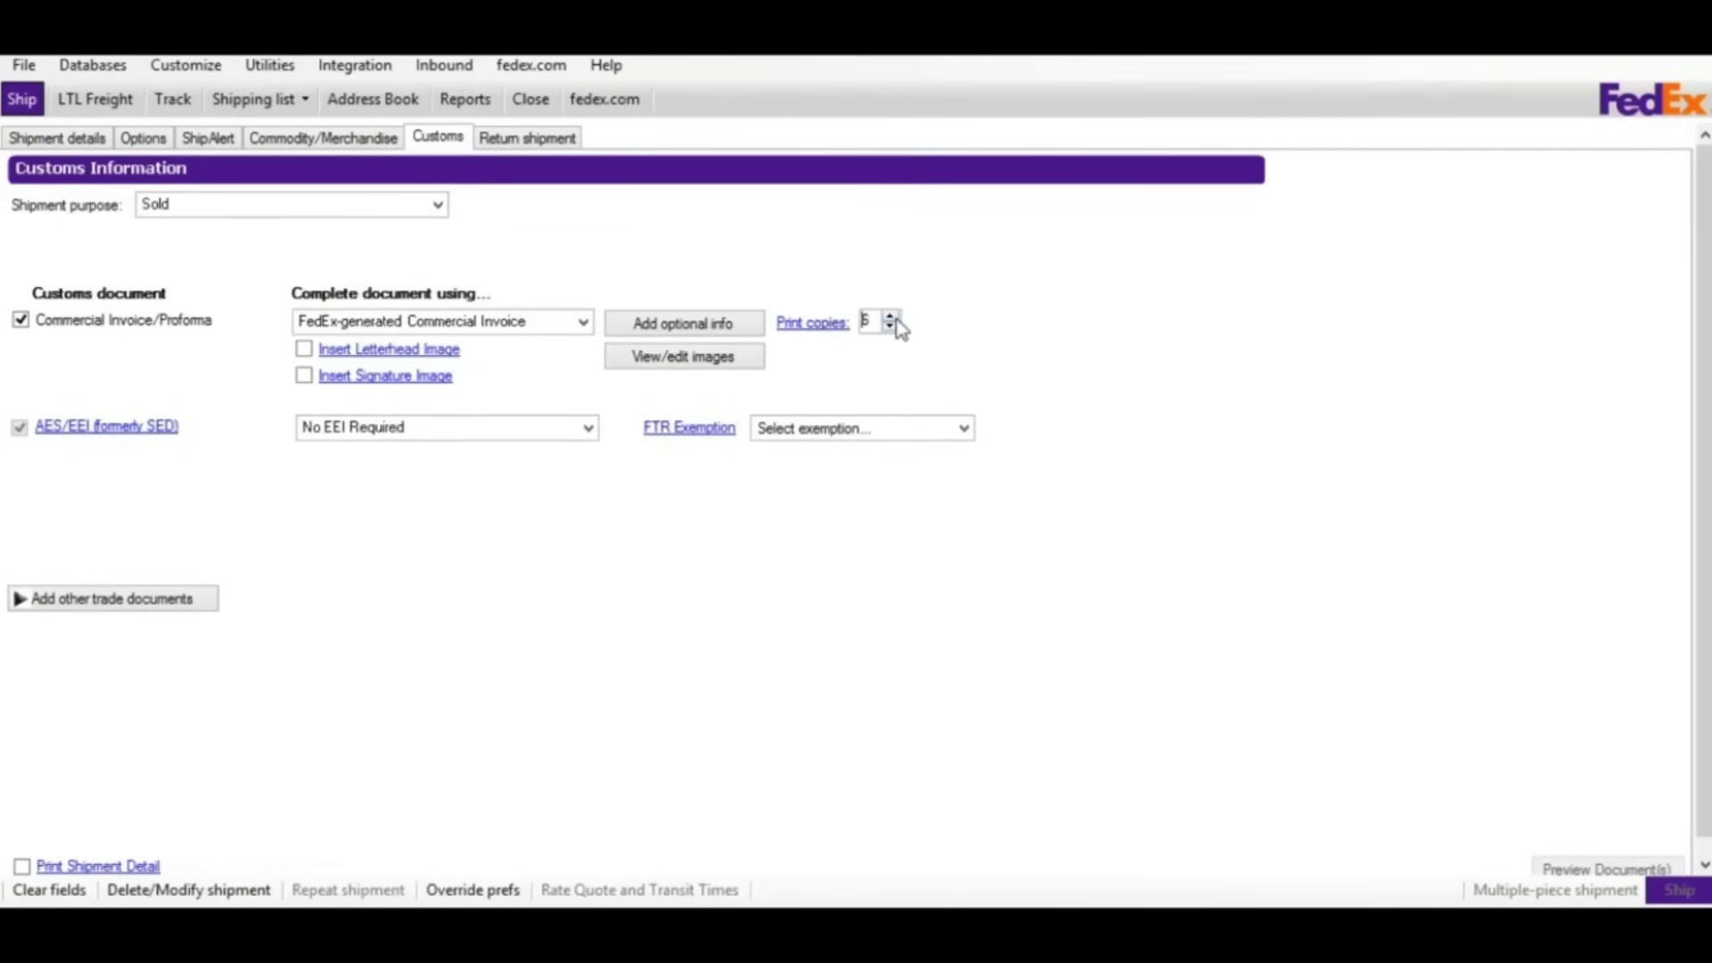
pyautogui.click(891, 327)
pyautogui.click(895, 329)
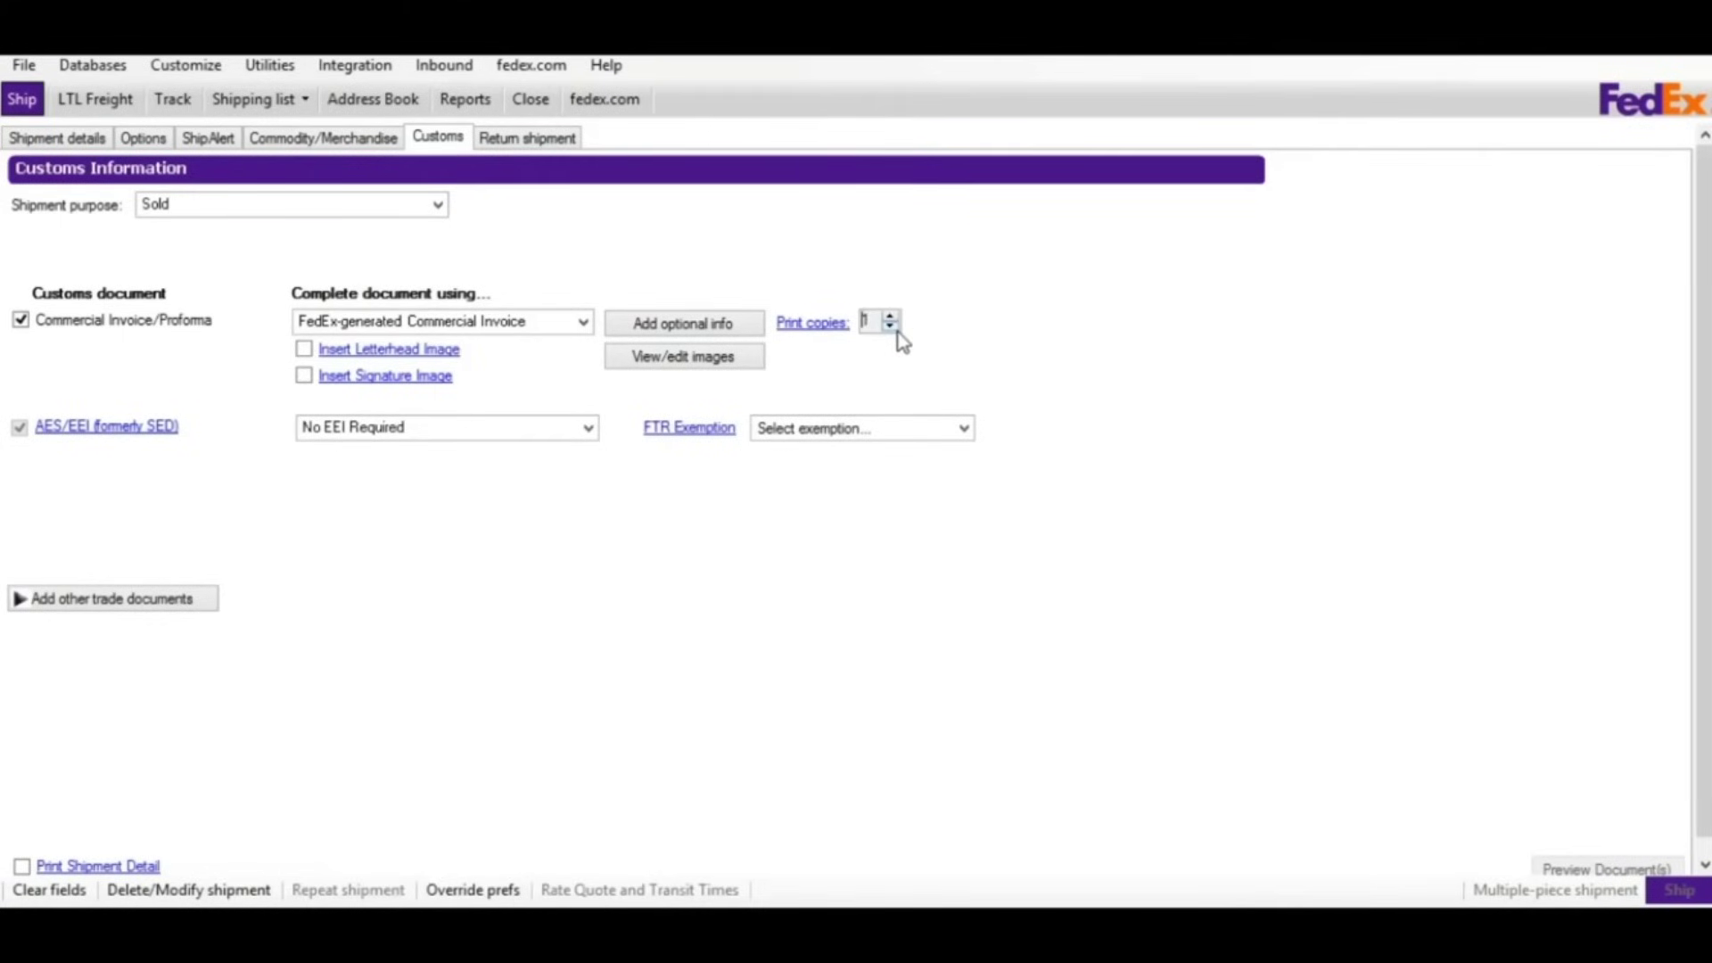
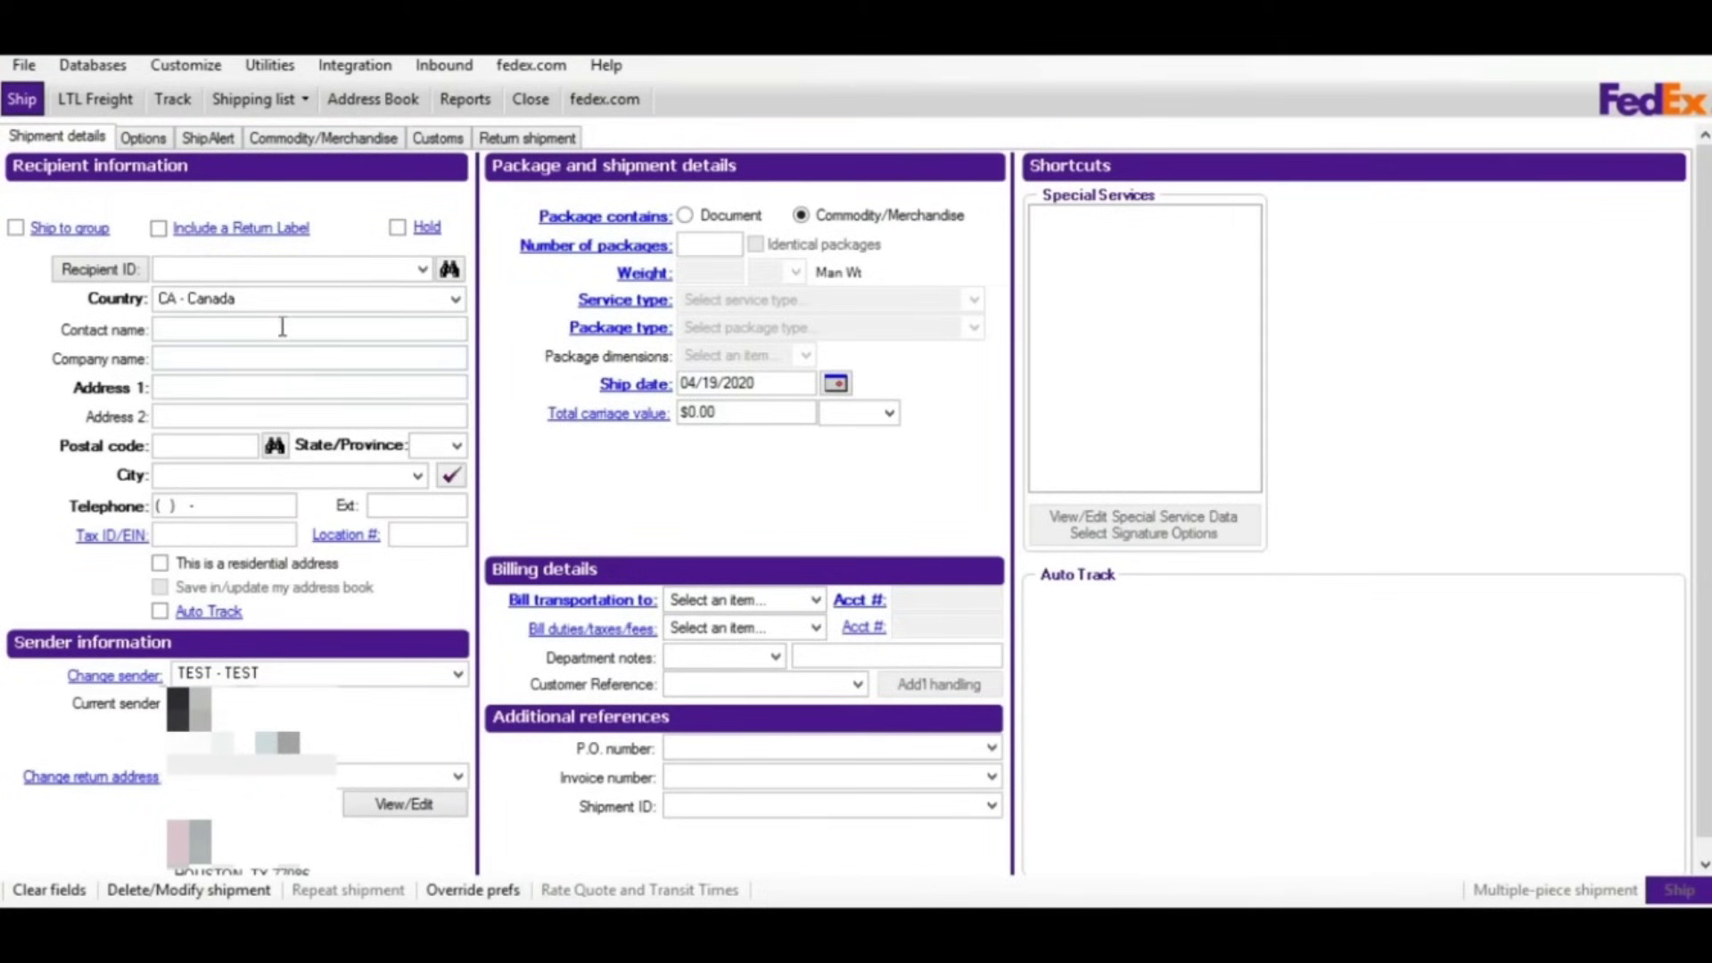
# - Examine the LTL Freight Accounts database and its form for adding a freight account, and close it without adding one
pyautogui.click(92, 66)
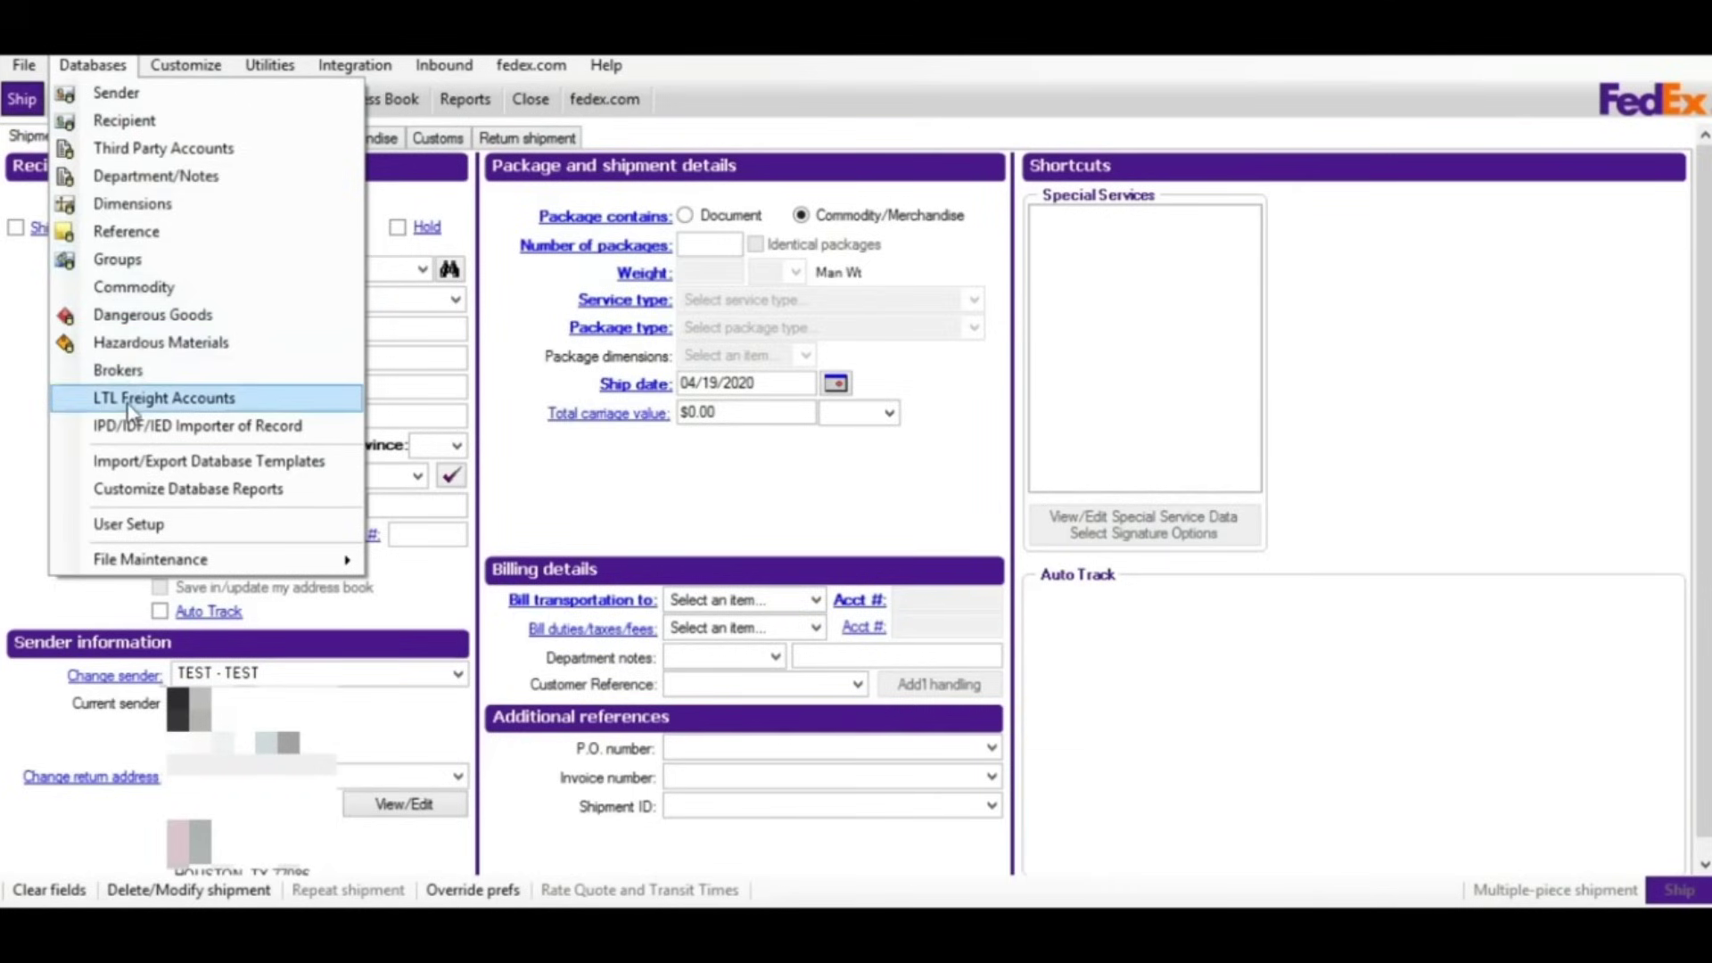
pyautogui.click(257, 413)
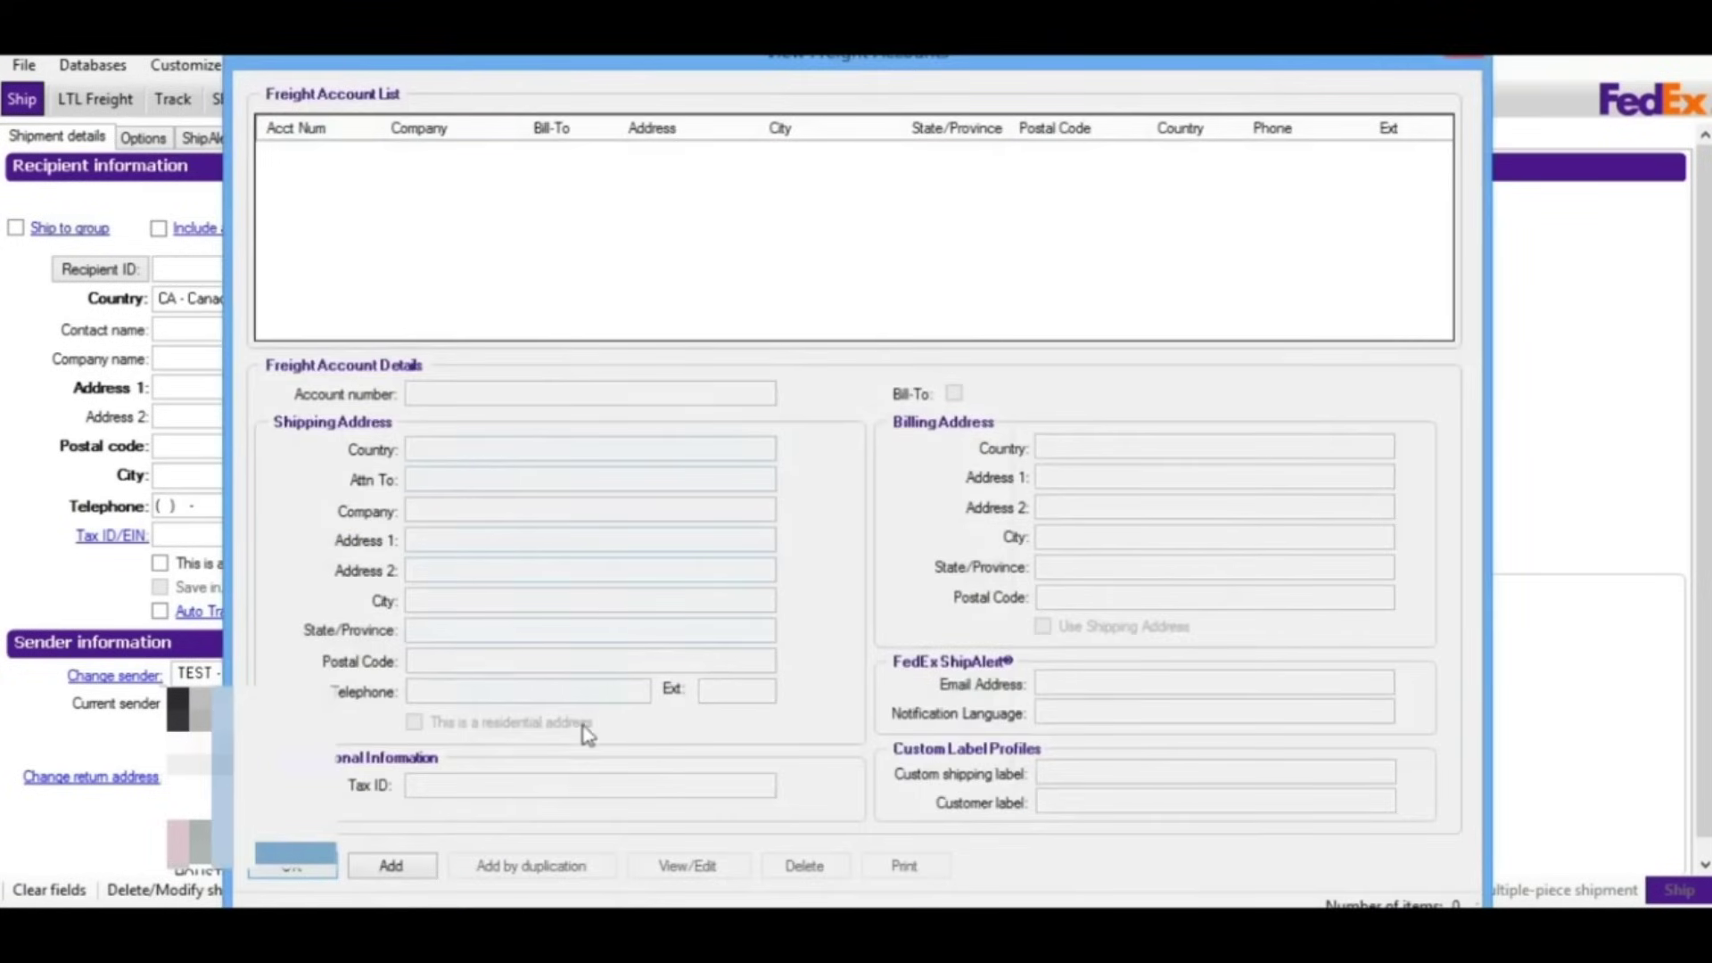
pyautogui.click(390, 864)
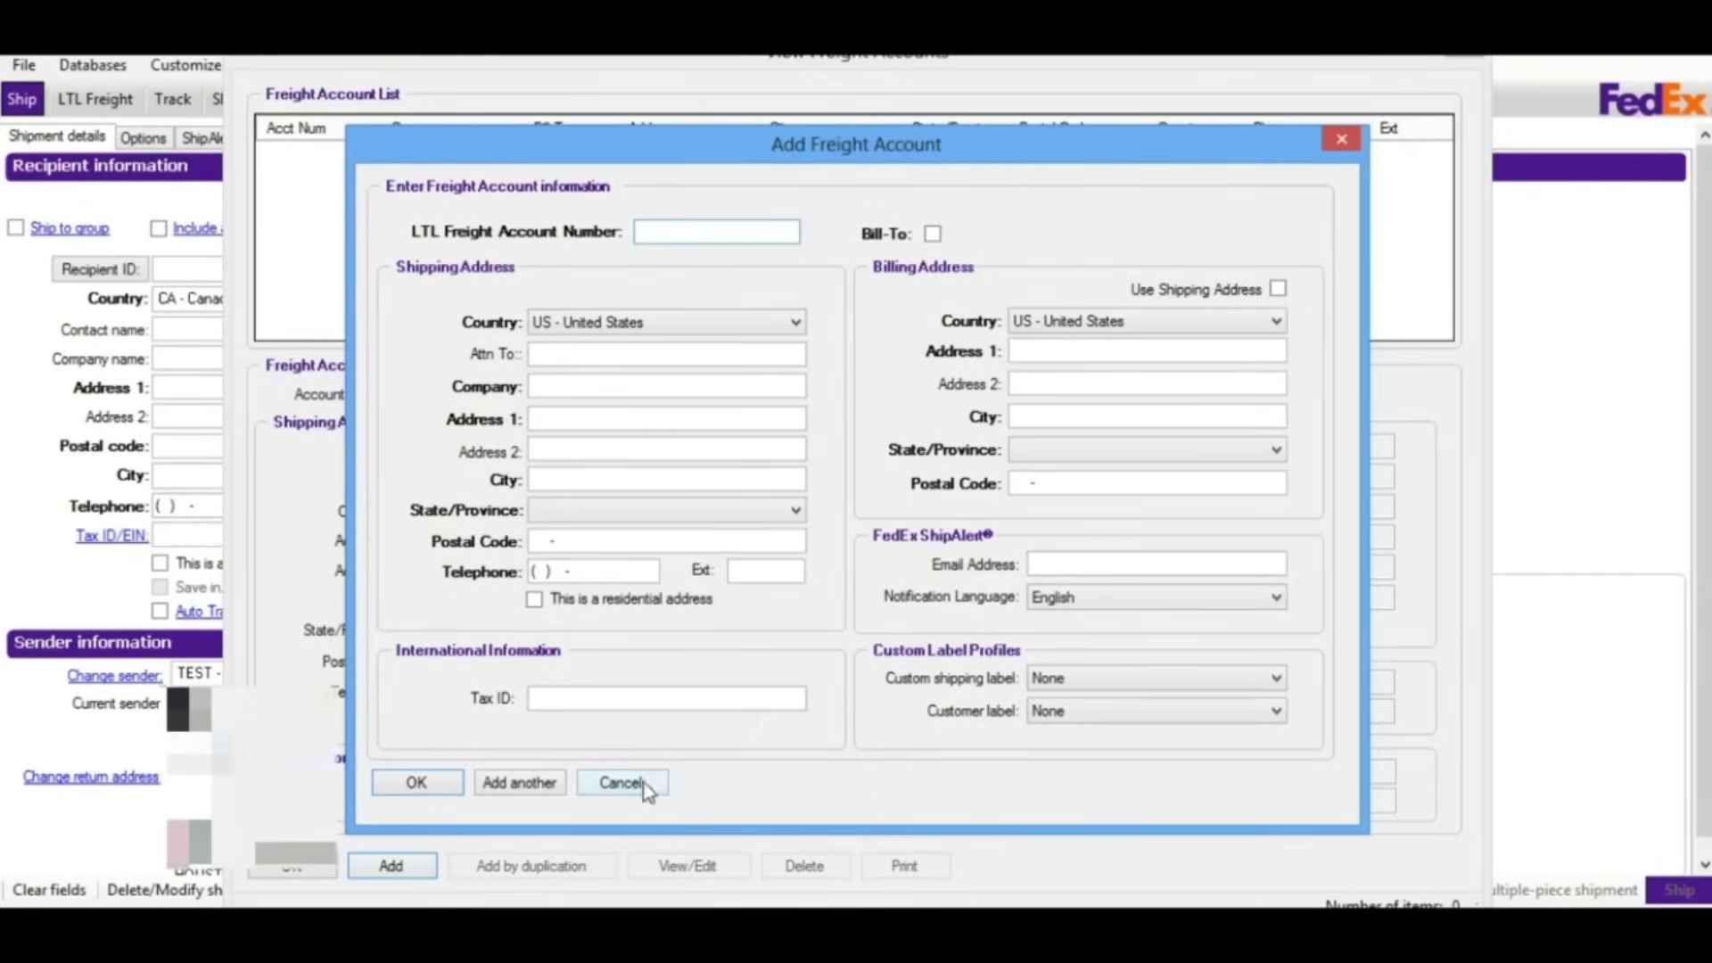
pyautogui.click(518, 789)
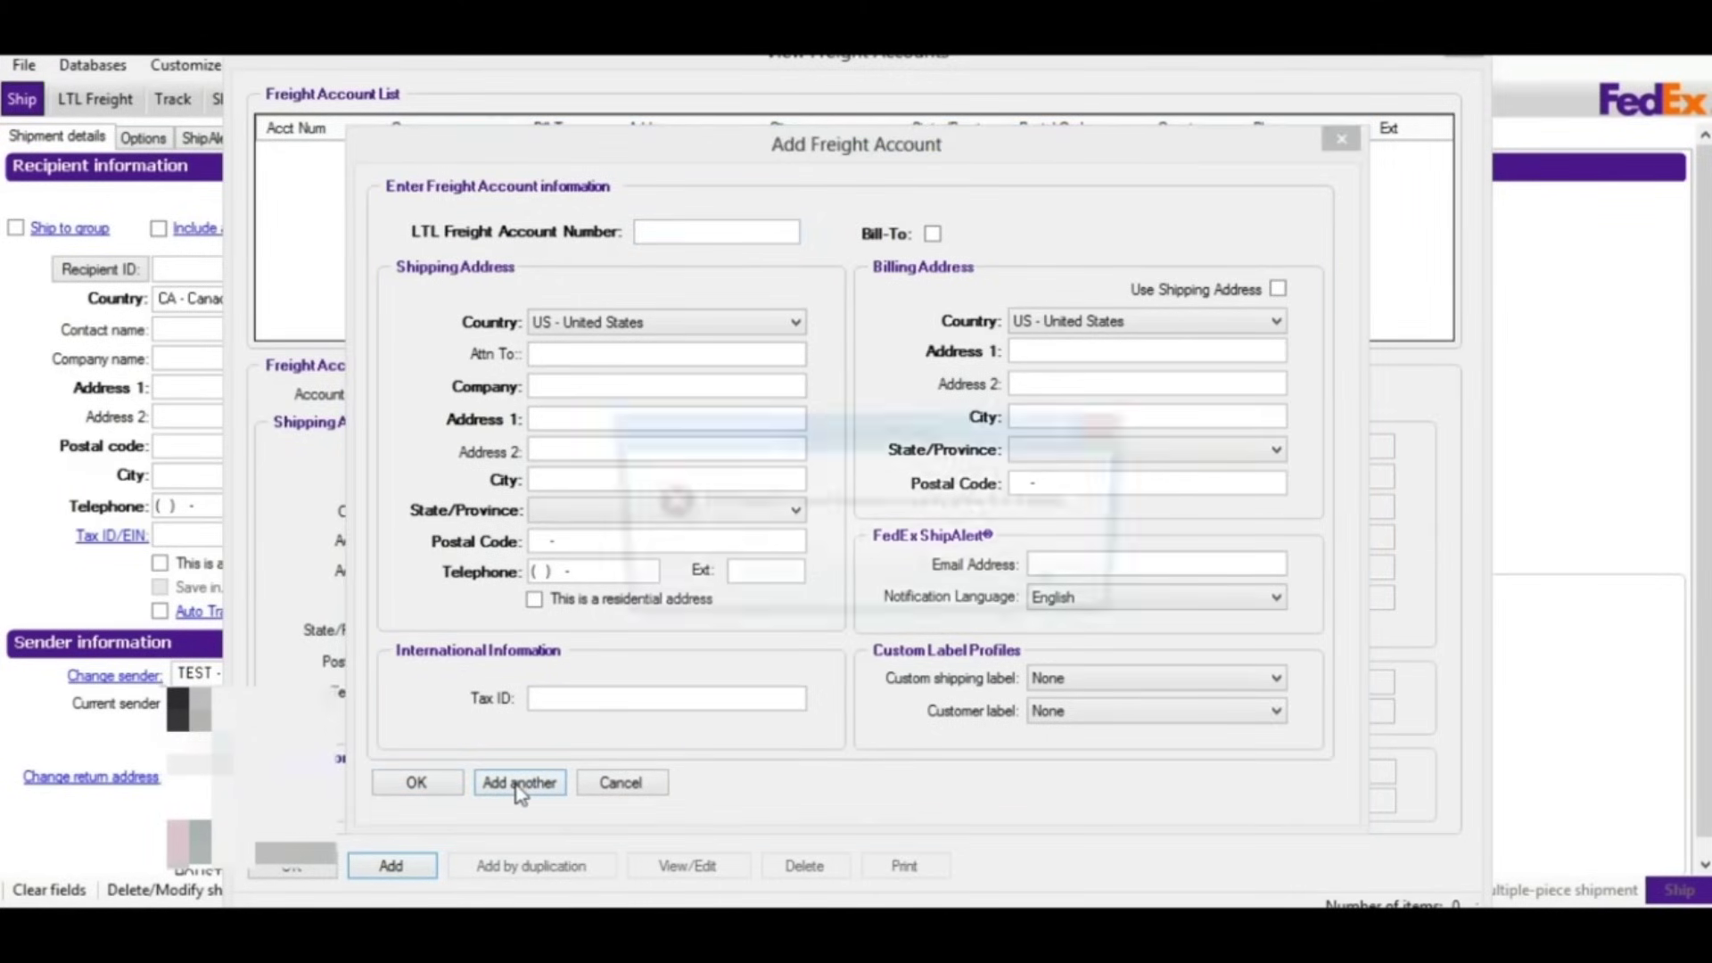
pyautogui.click(1039, 589)
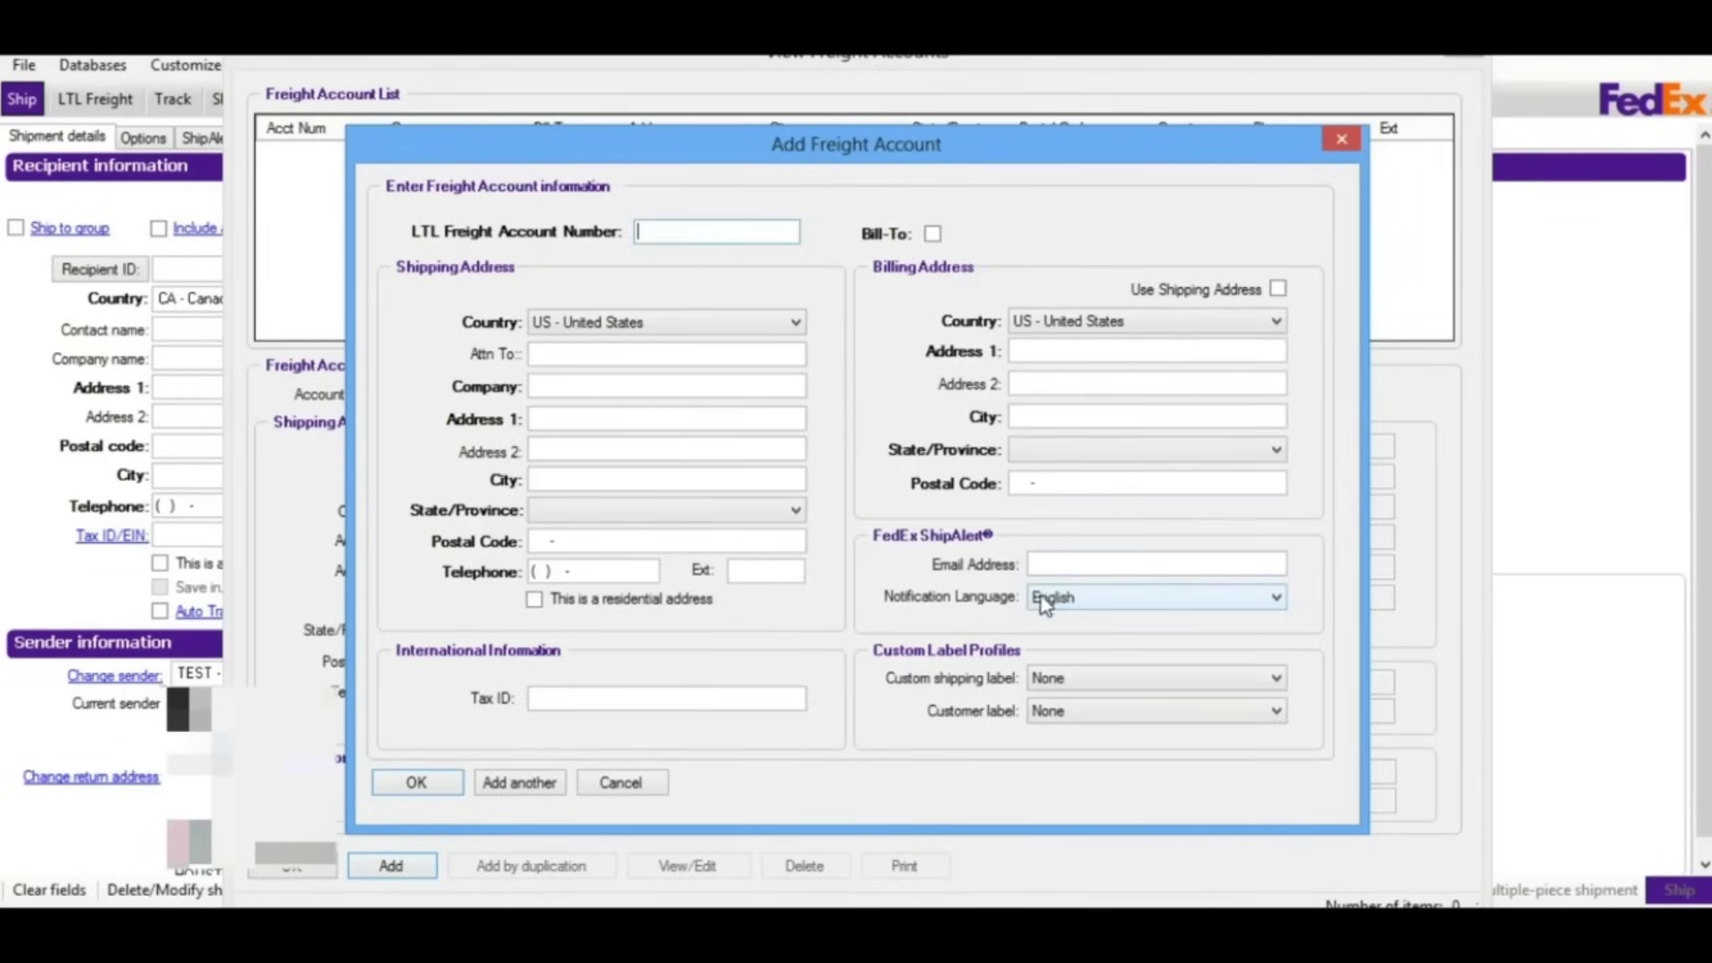
pyautogui.click(1342, 143)
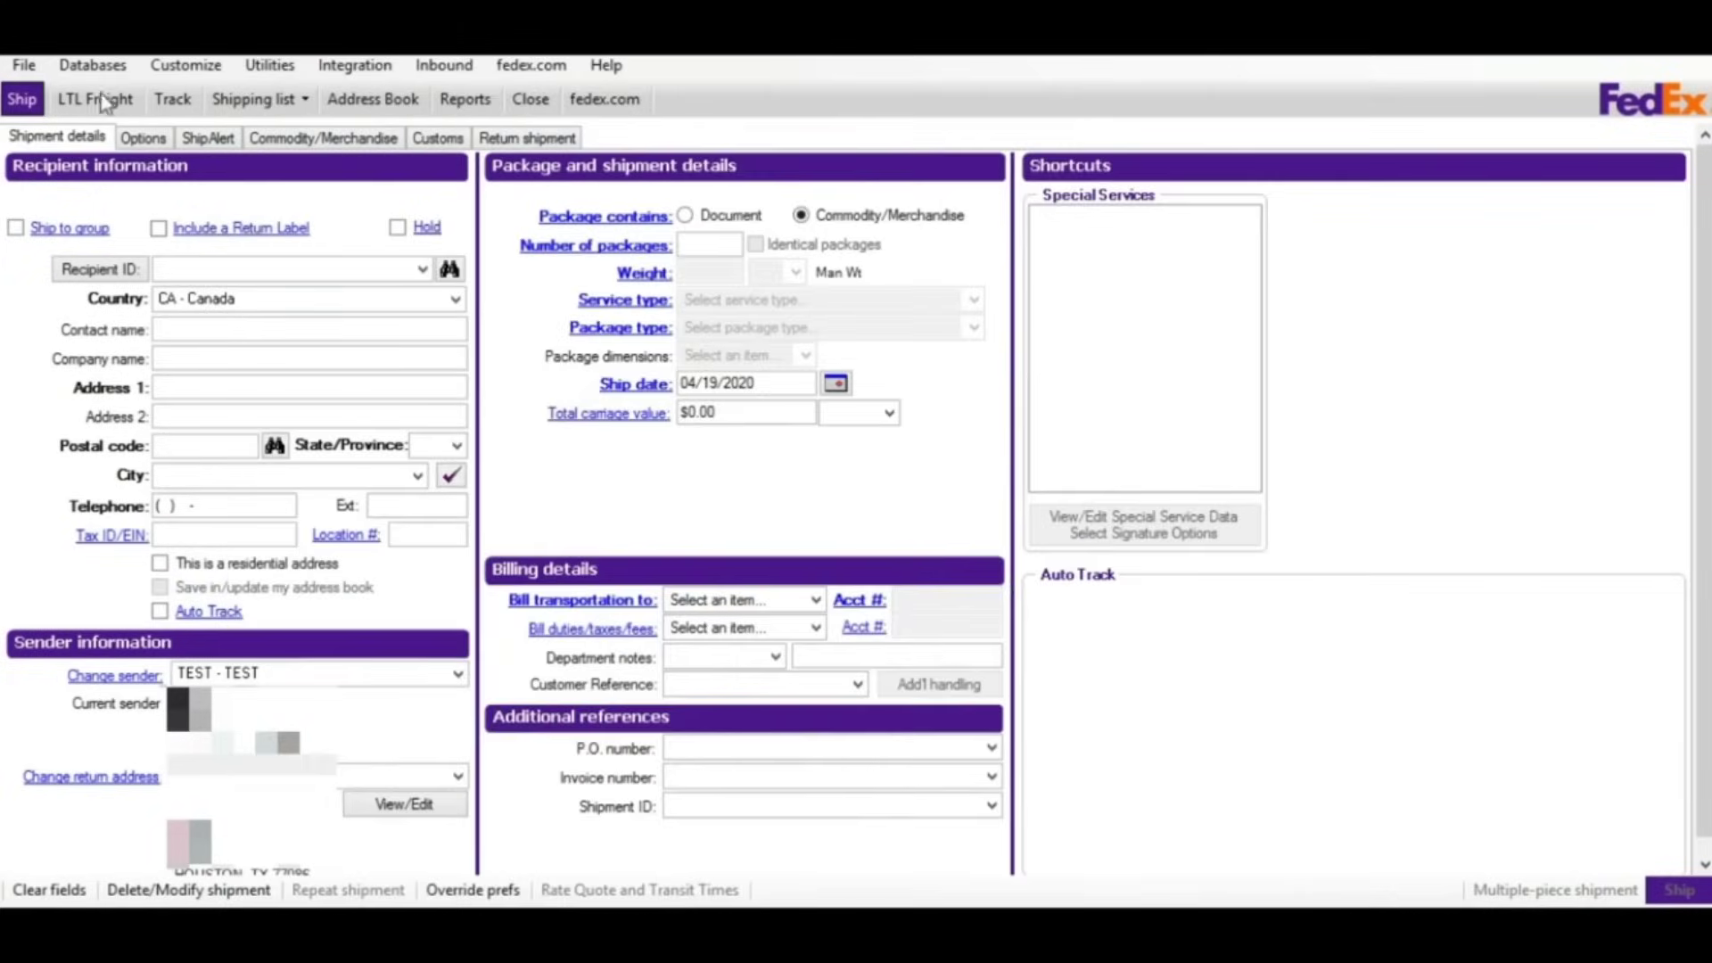
# - Examine the tracking screens for numbers and references, shipping history and track results
pyautogui.click(173, 102)
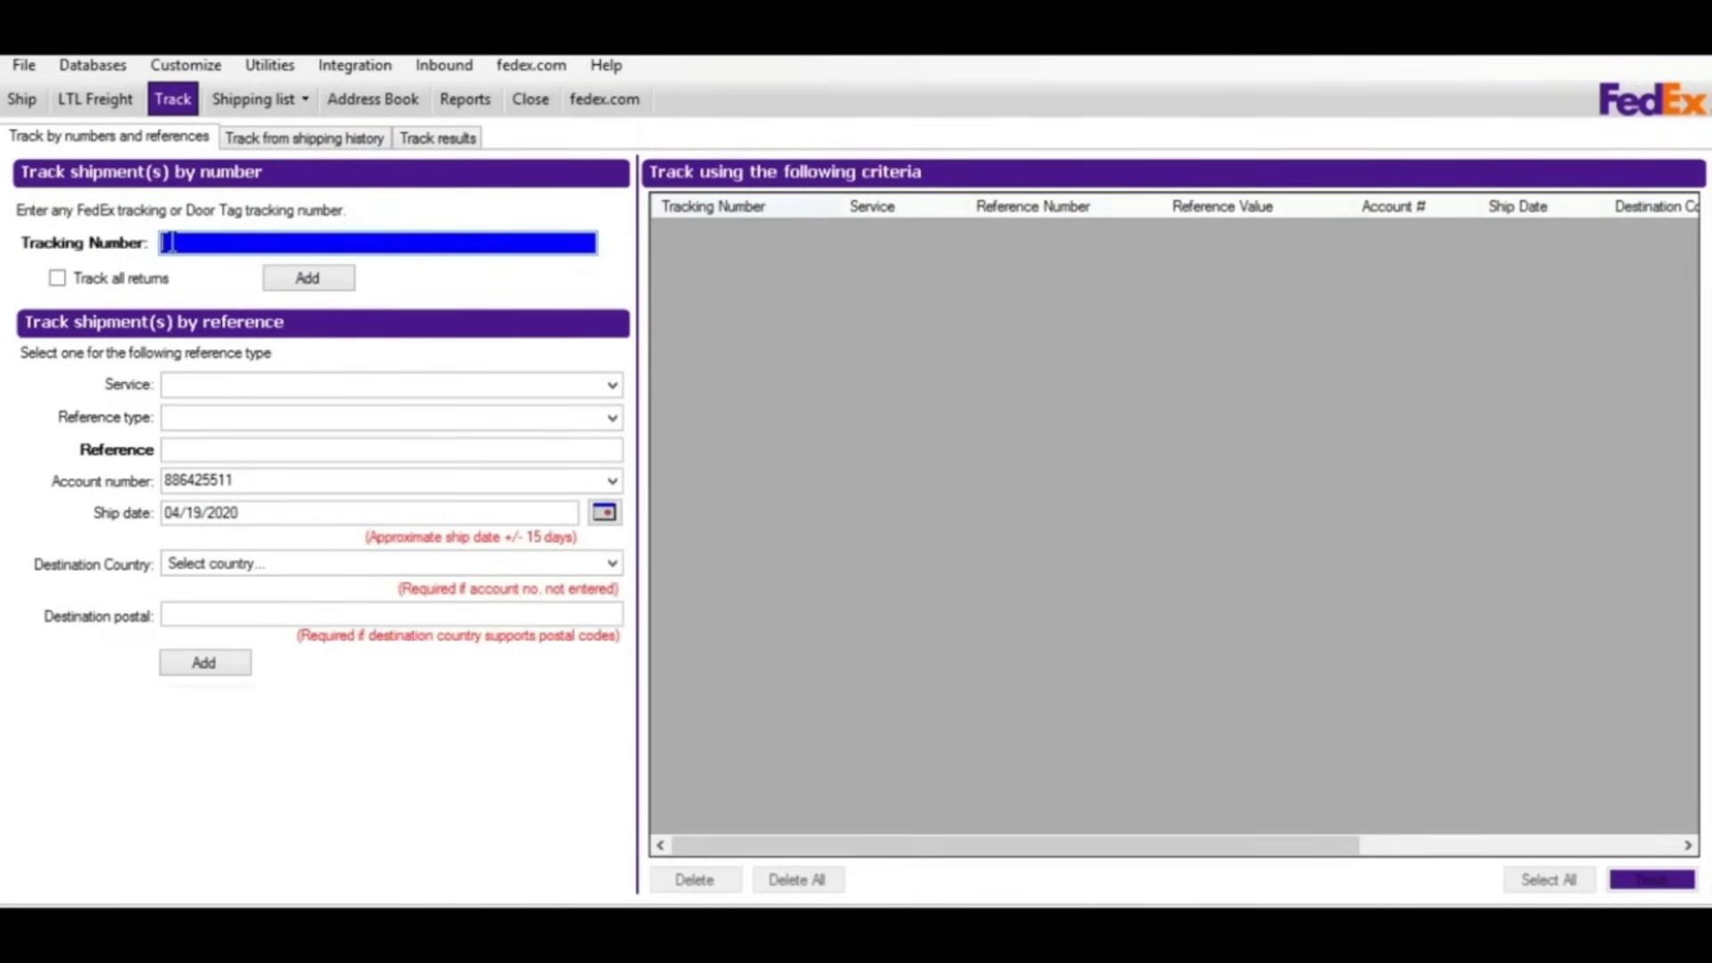
pyautogui.click(301, 140)
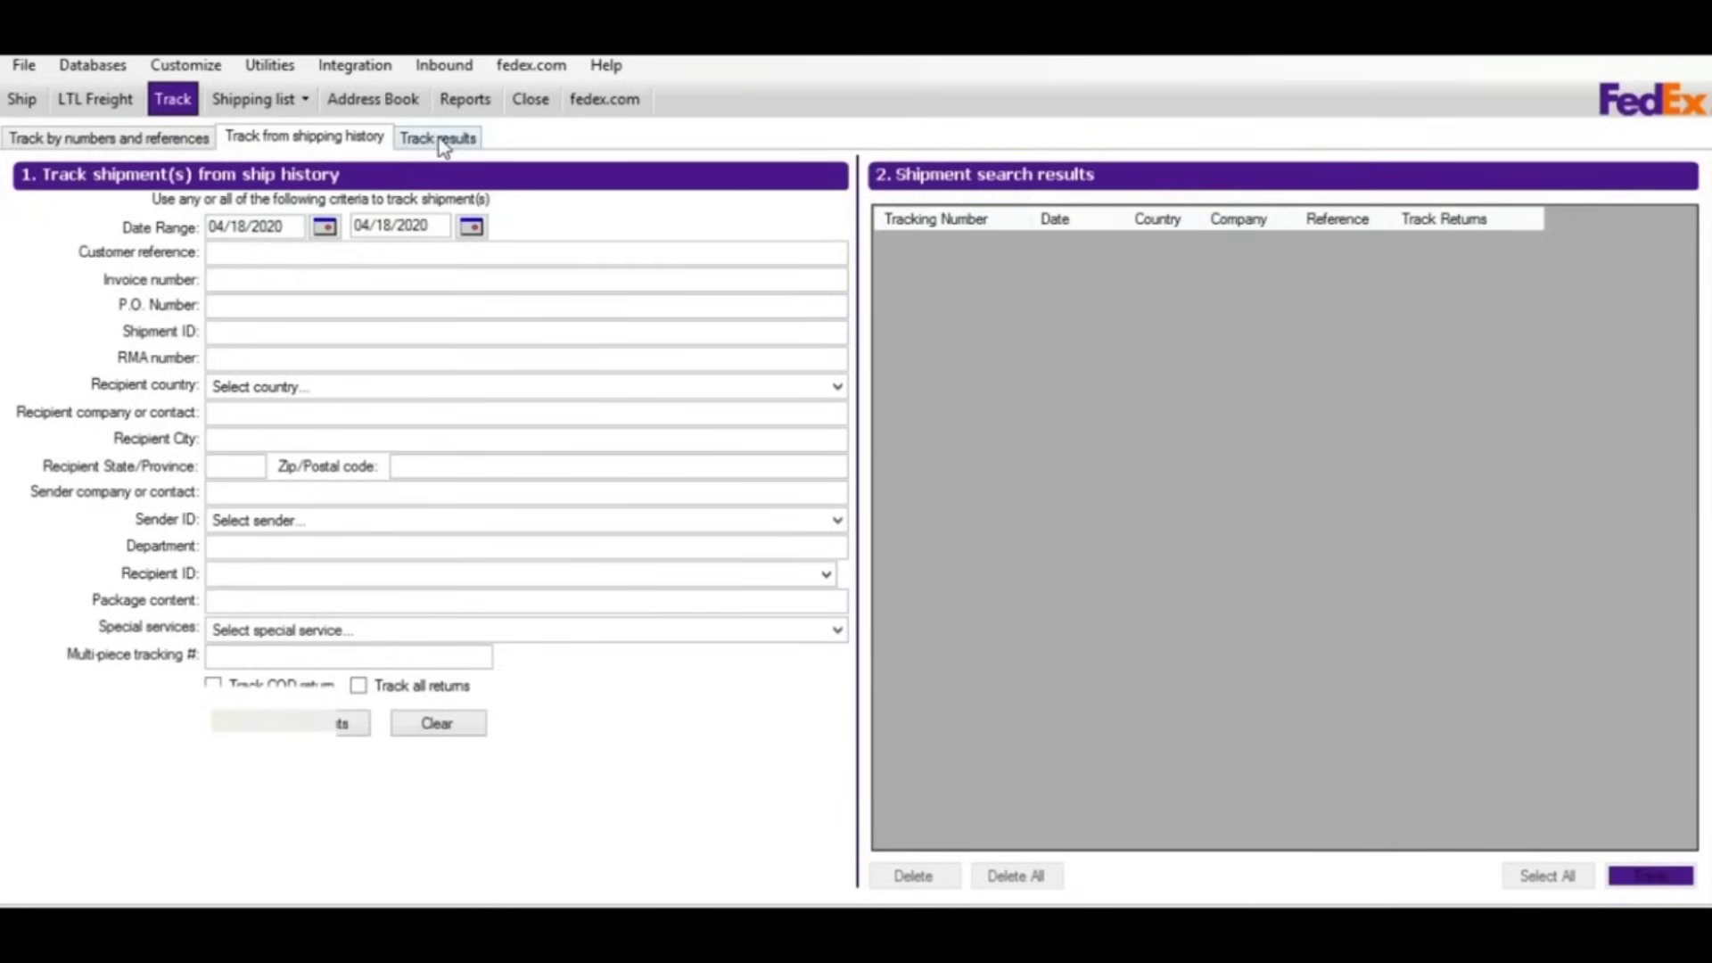
pyautogui.click(443, 140)
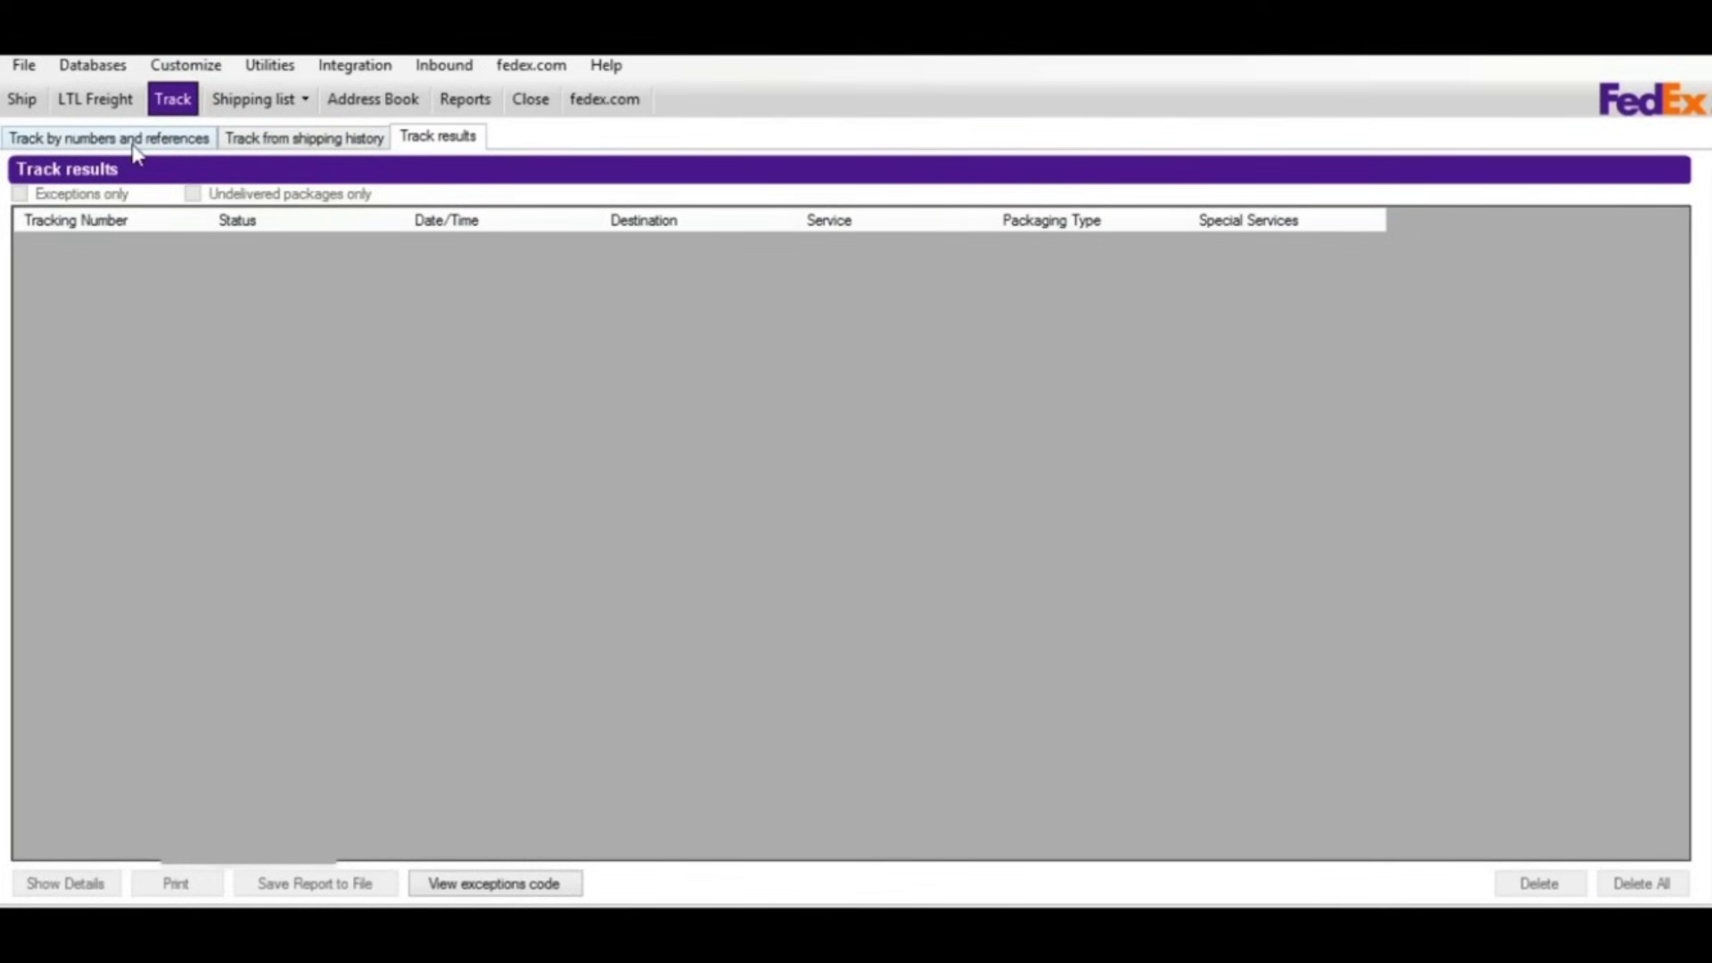
pyautogui.click(154, 141)
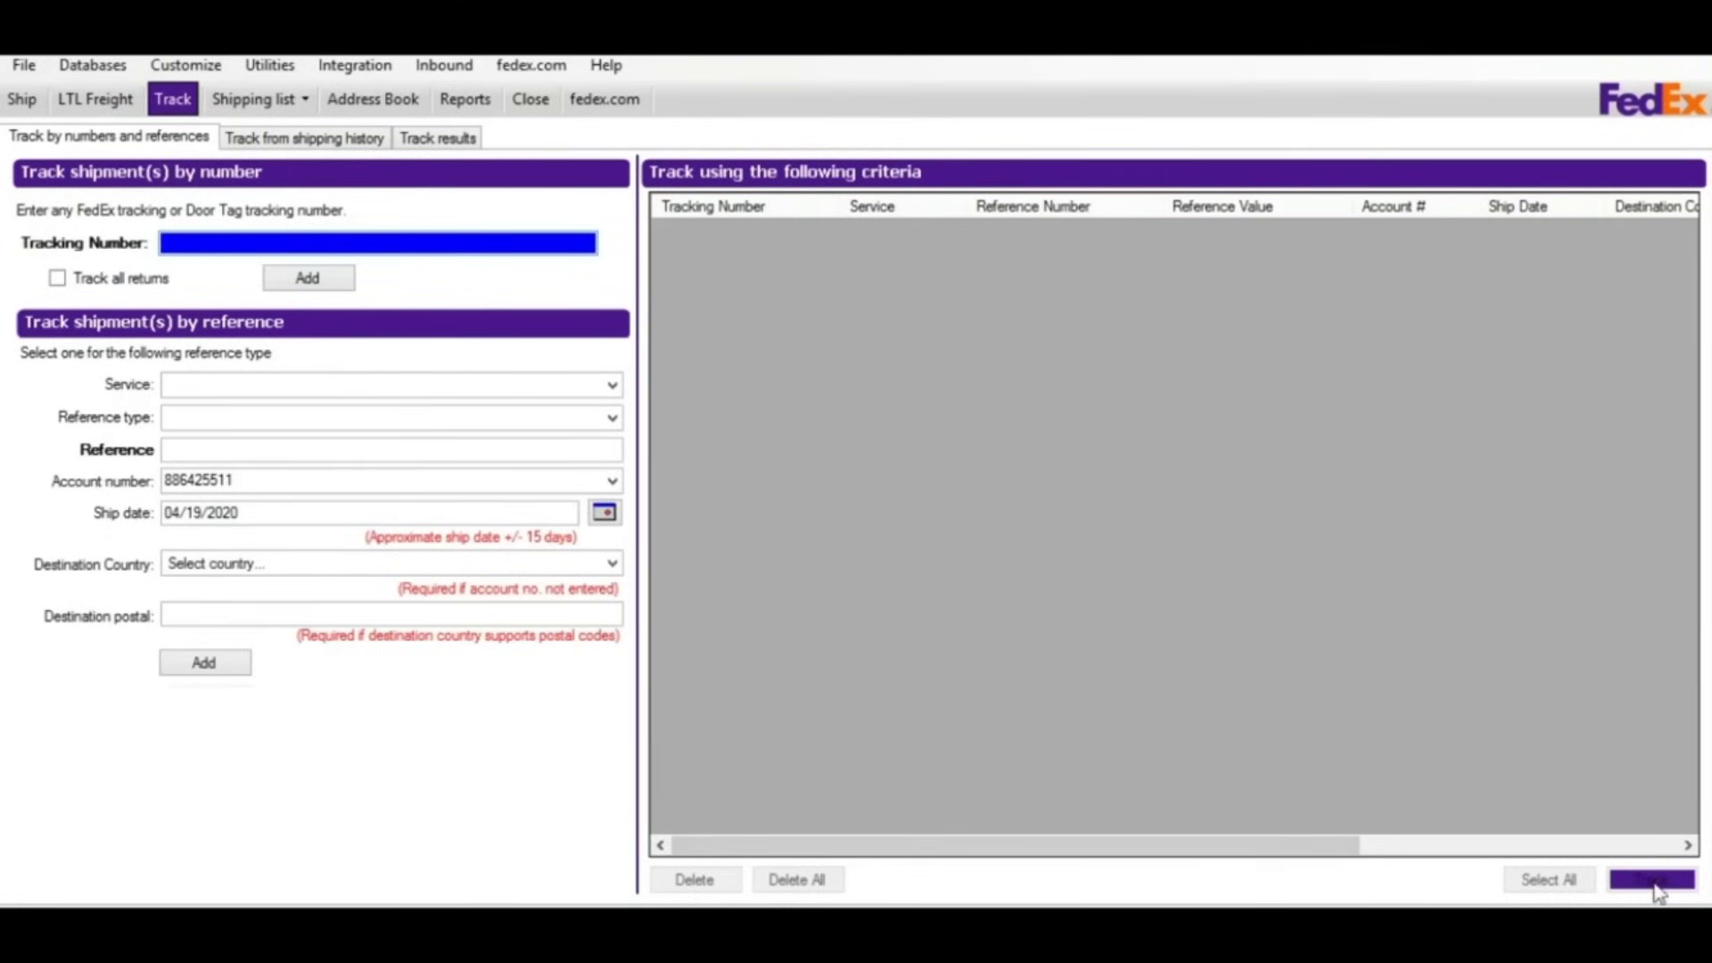
pyautogui.click(468, 140)
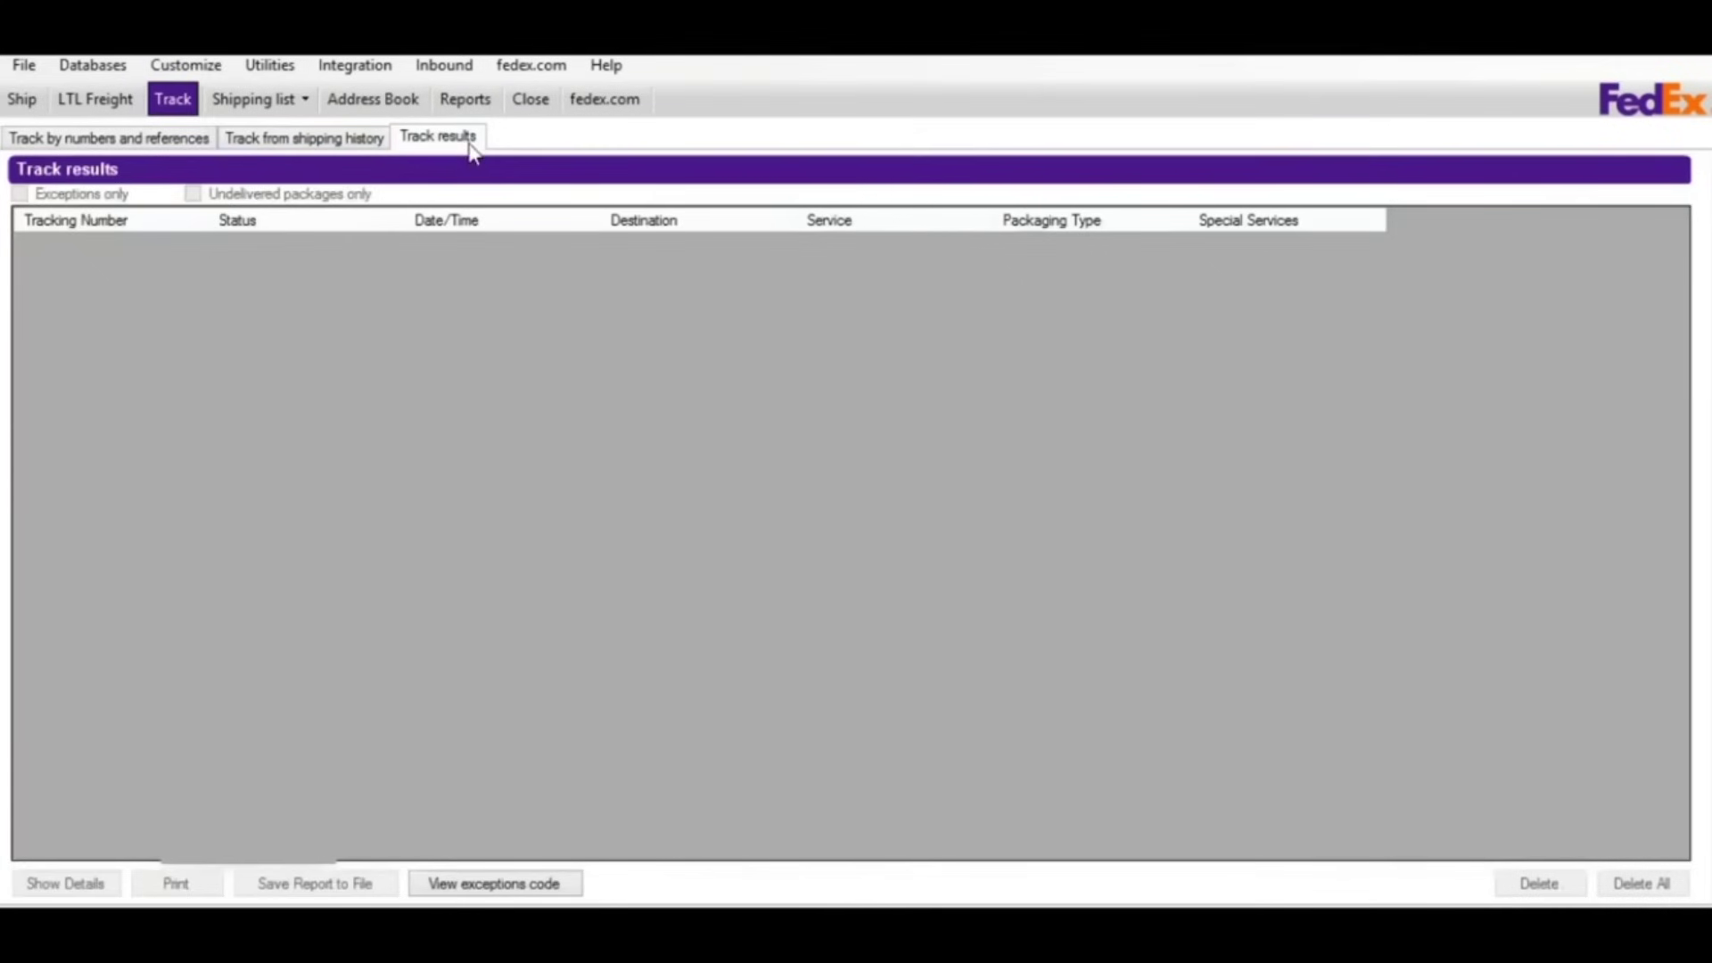
pyautogui.click(156, 136)
# - Examine the ship history tracking criteria with the start-date calendar, and the shipping list categories down to Ship History
pyautogui.click(260, 138)
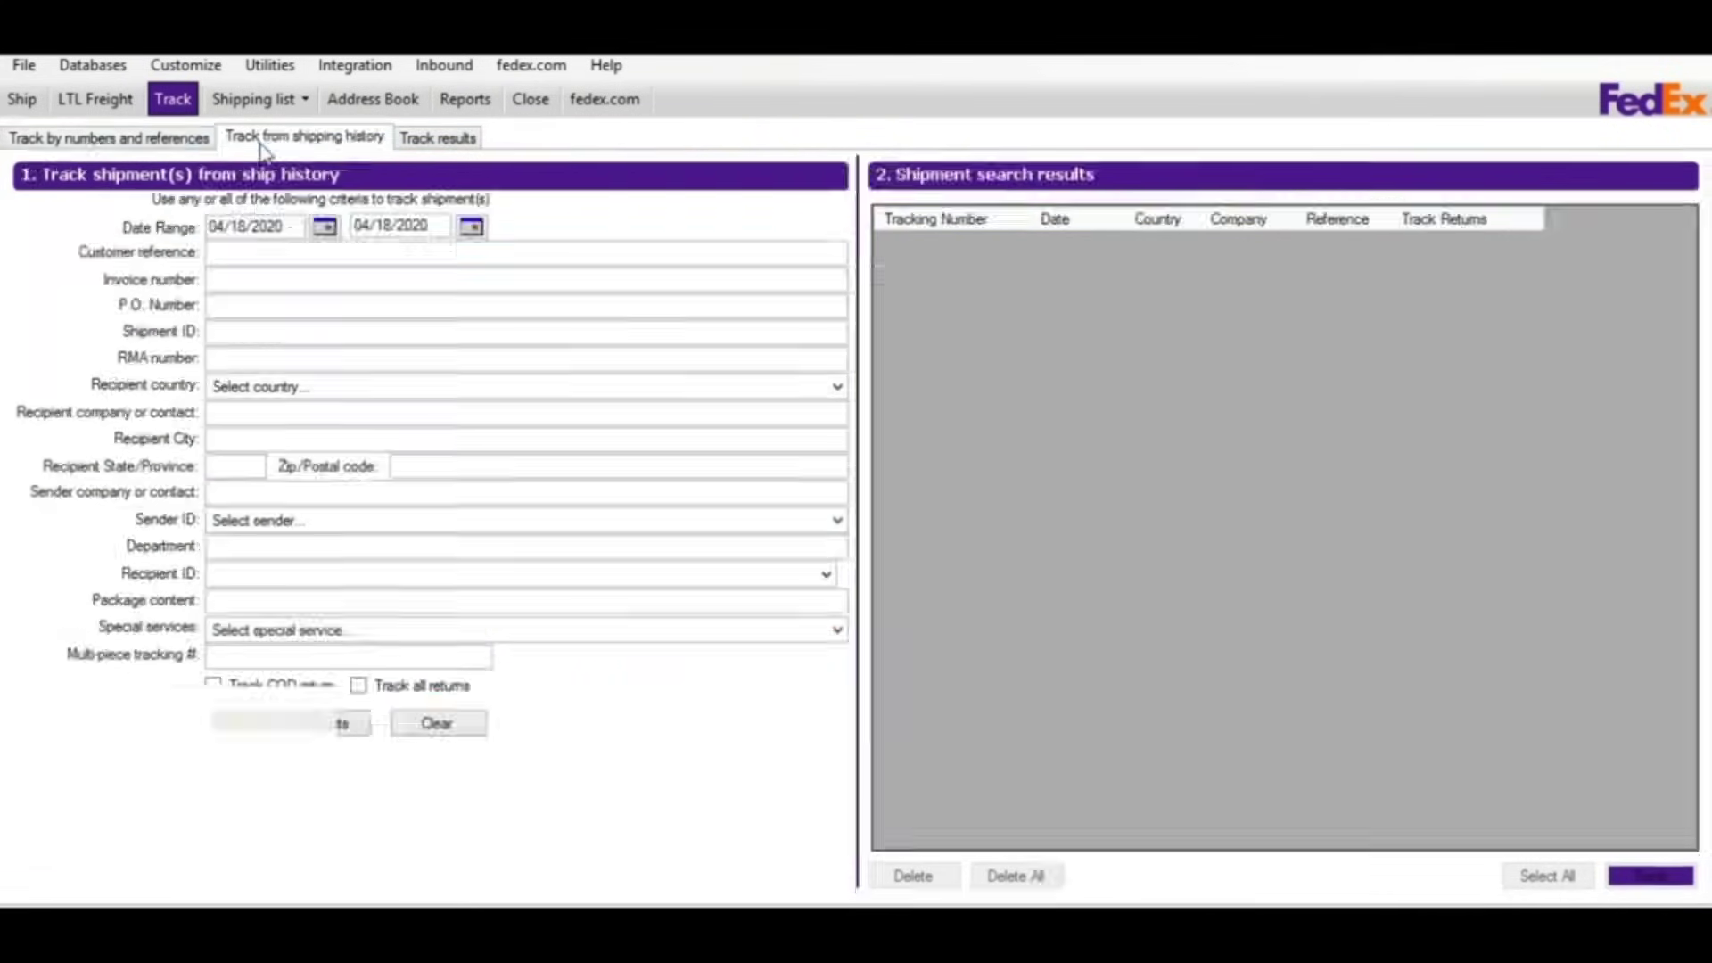
pyautogui.click(325, 229)
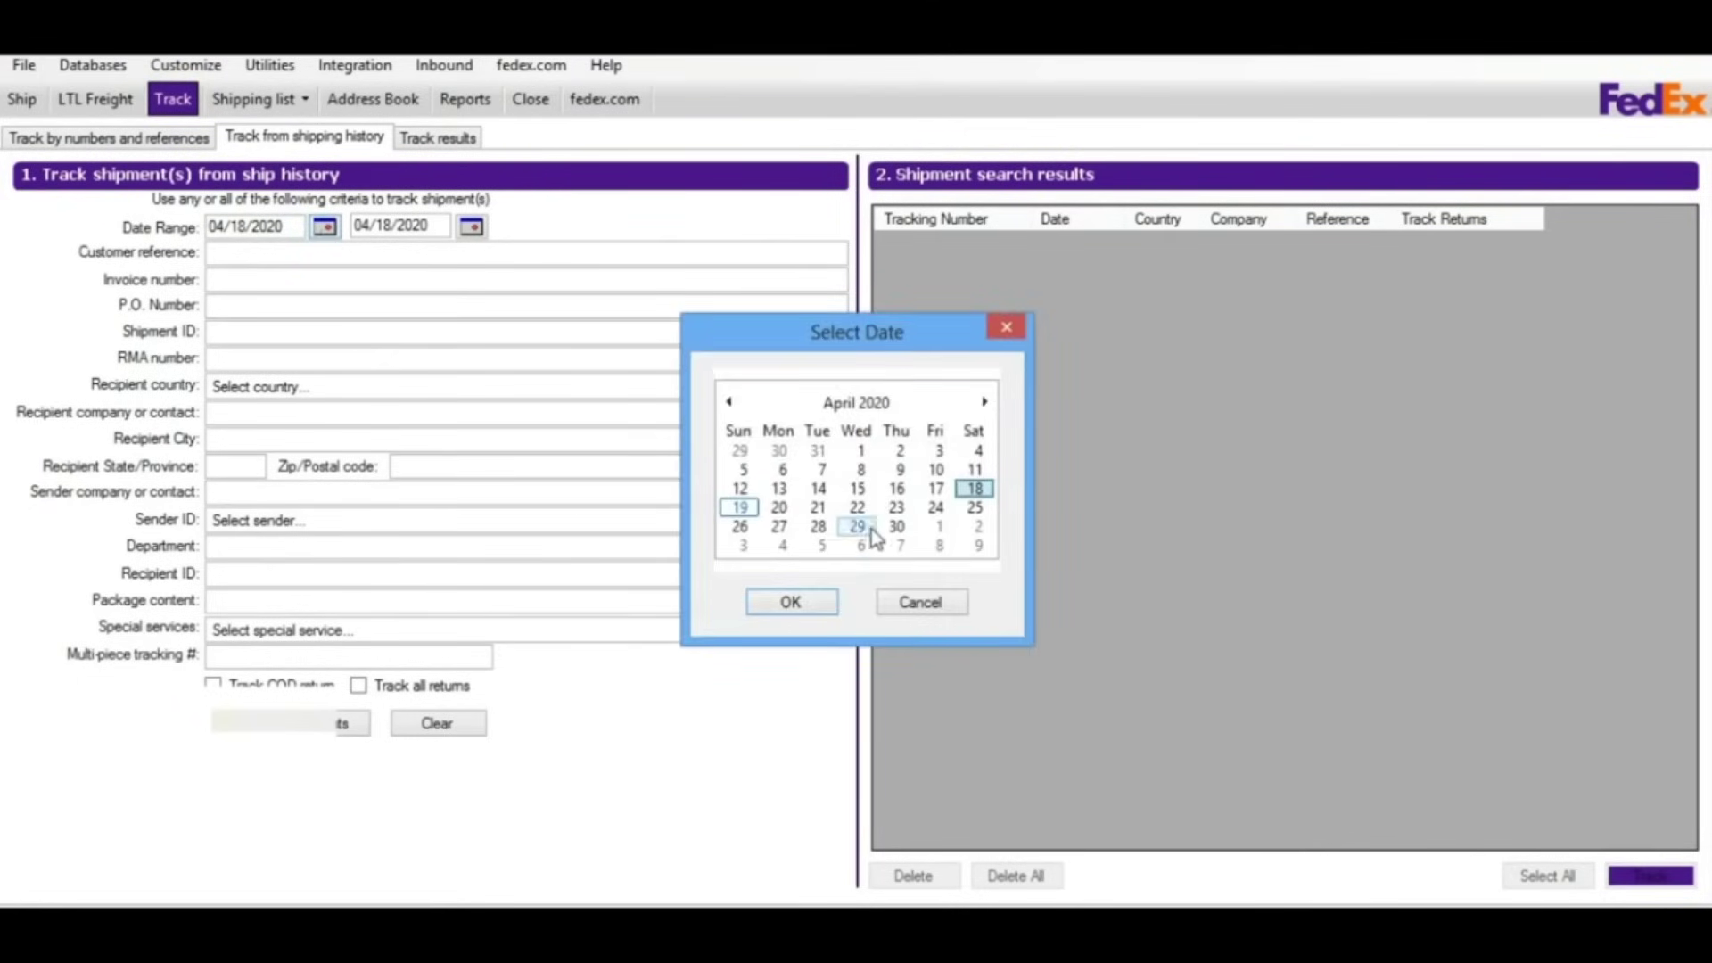
pyautogui.click(921, 604)
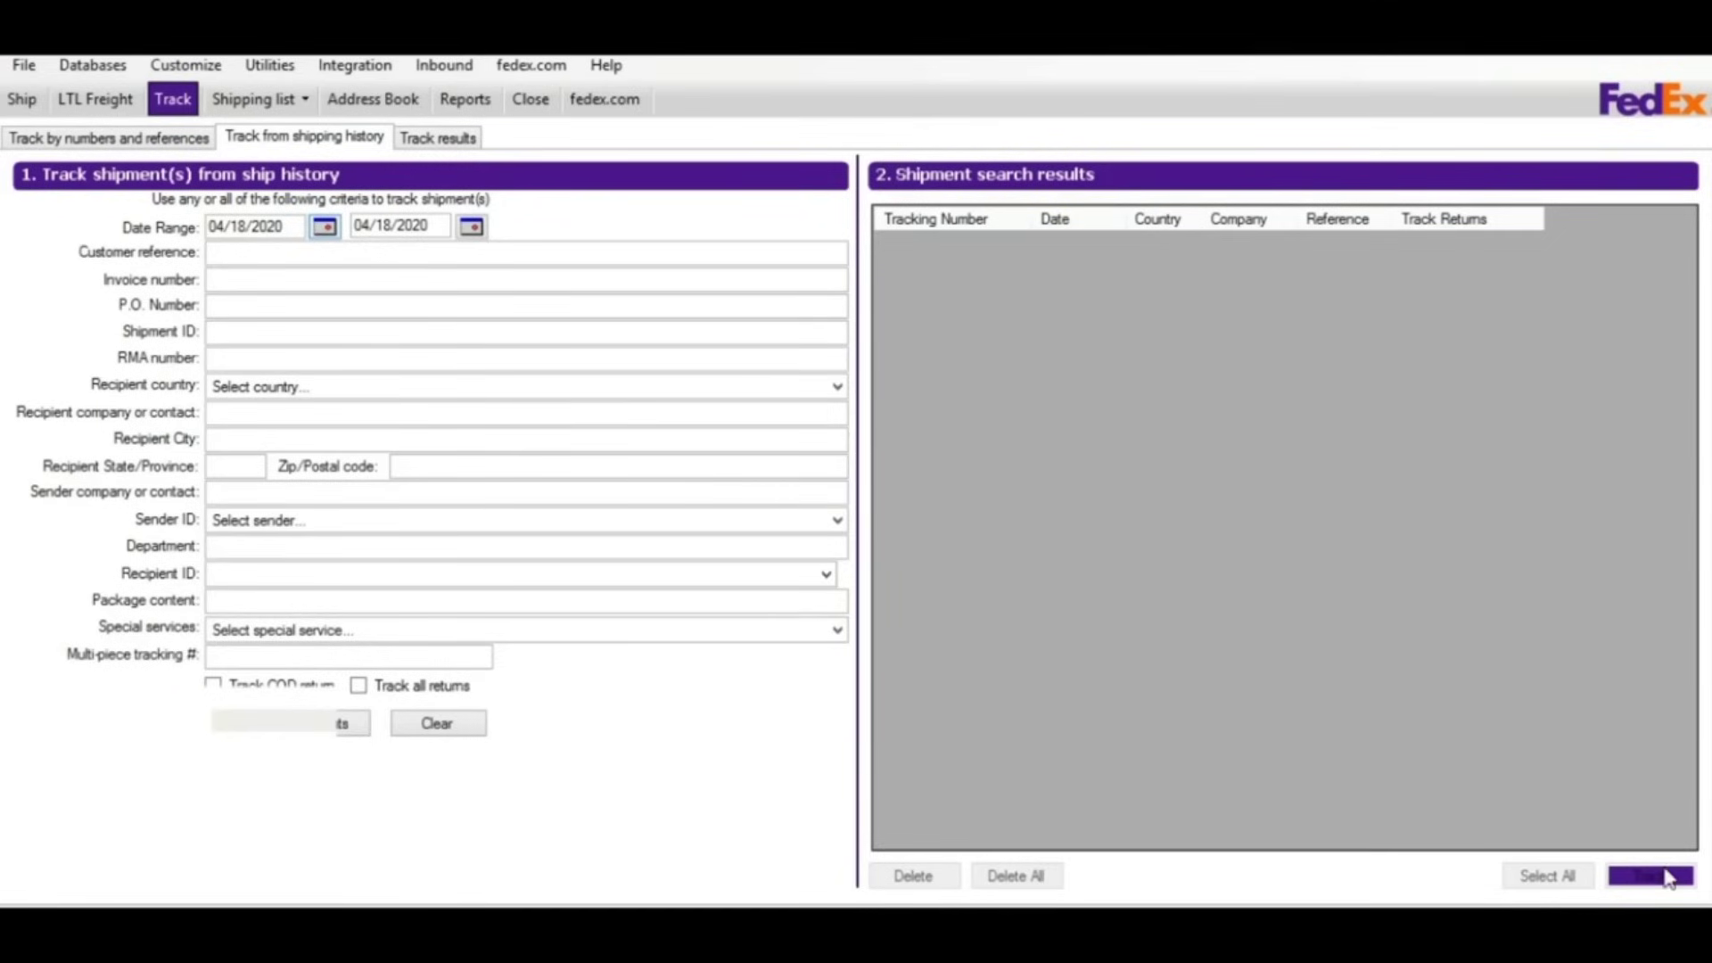
pyautogui.click(301, 105)
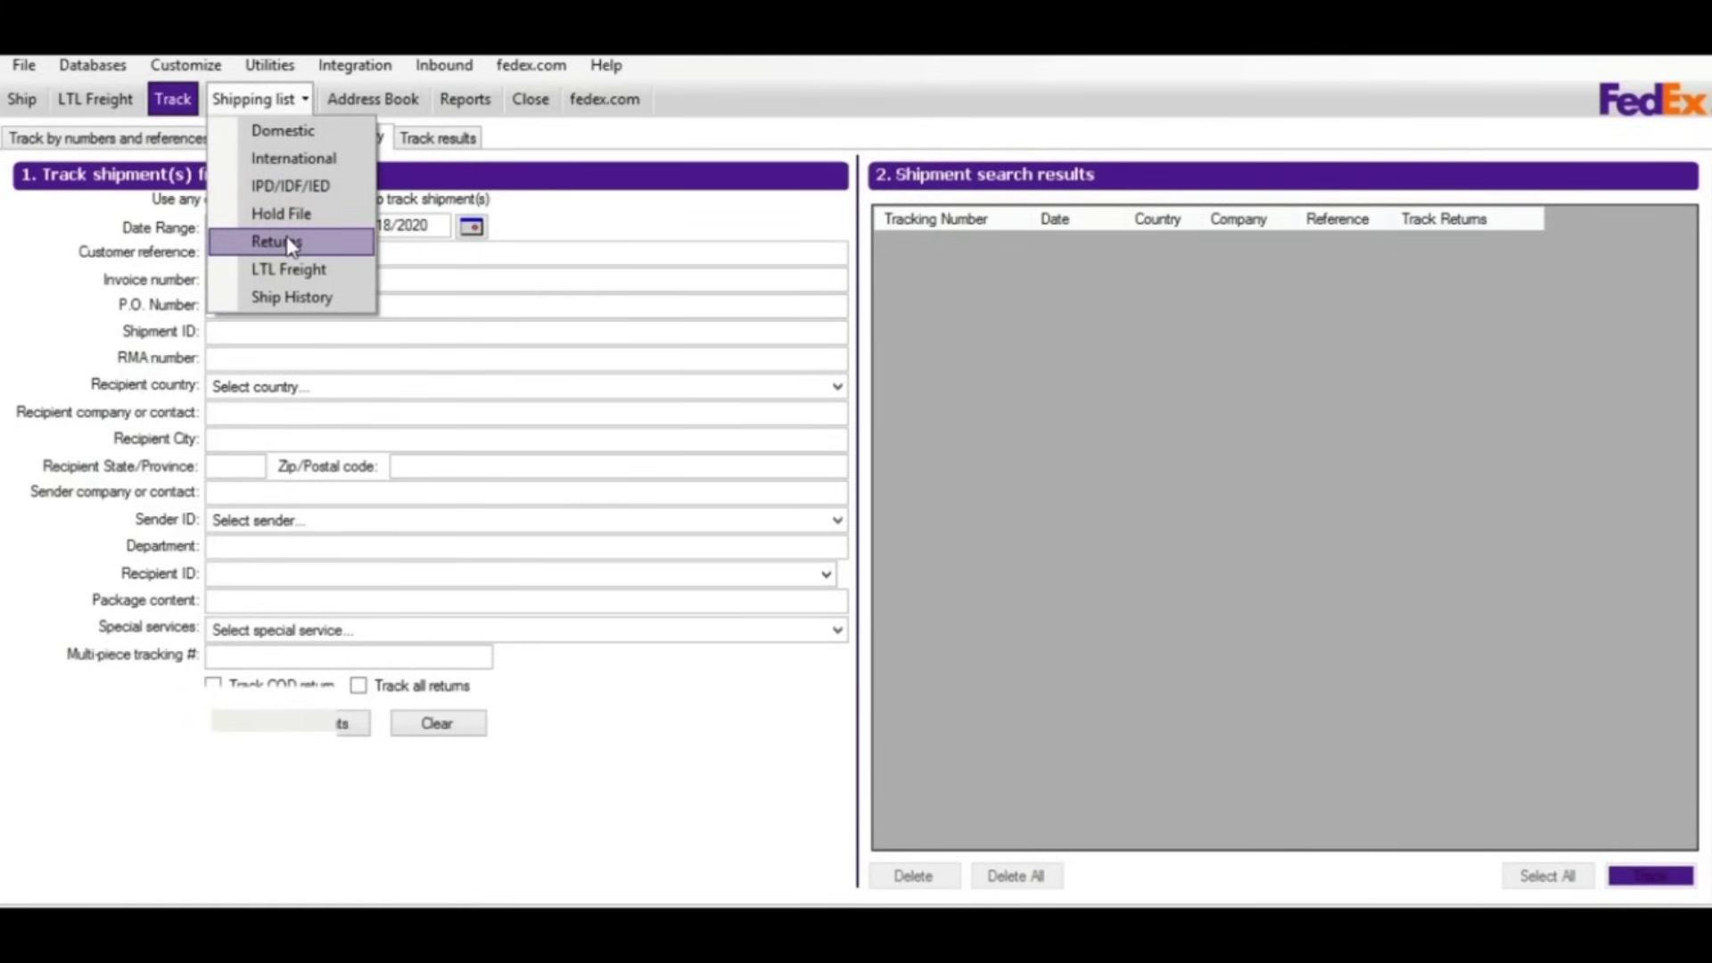
pyautogui.click(330, 303)
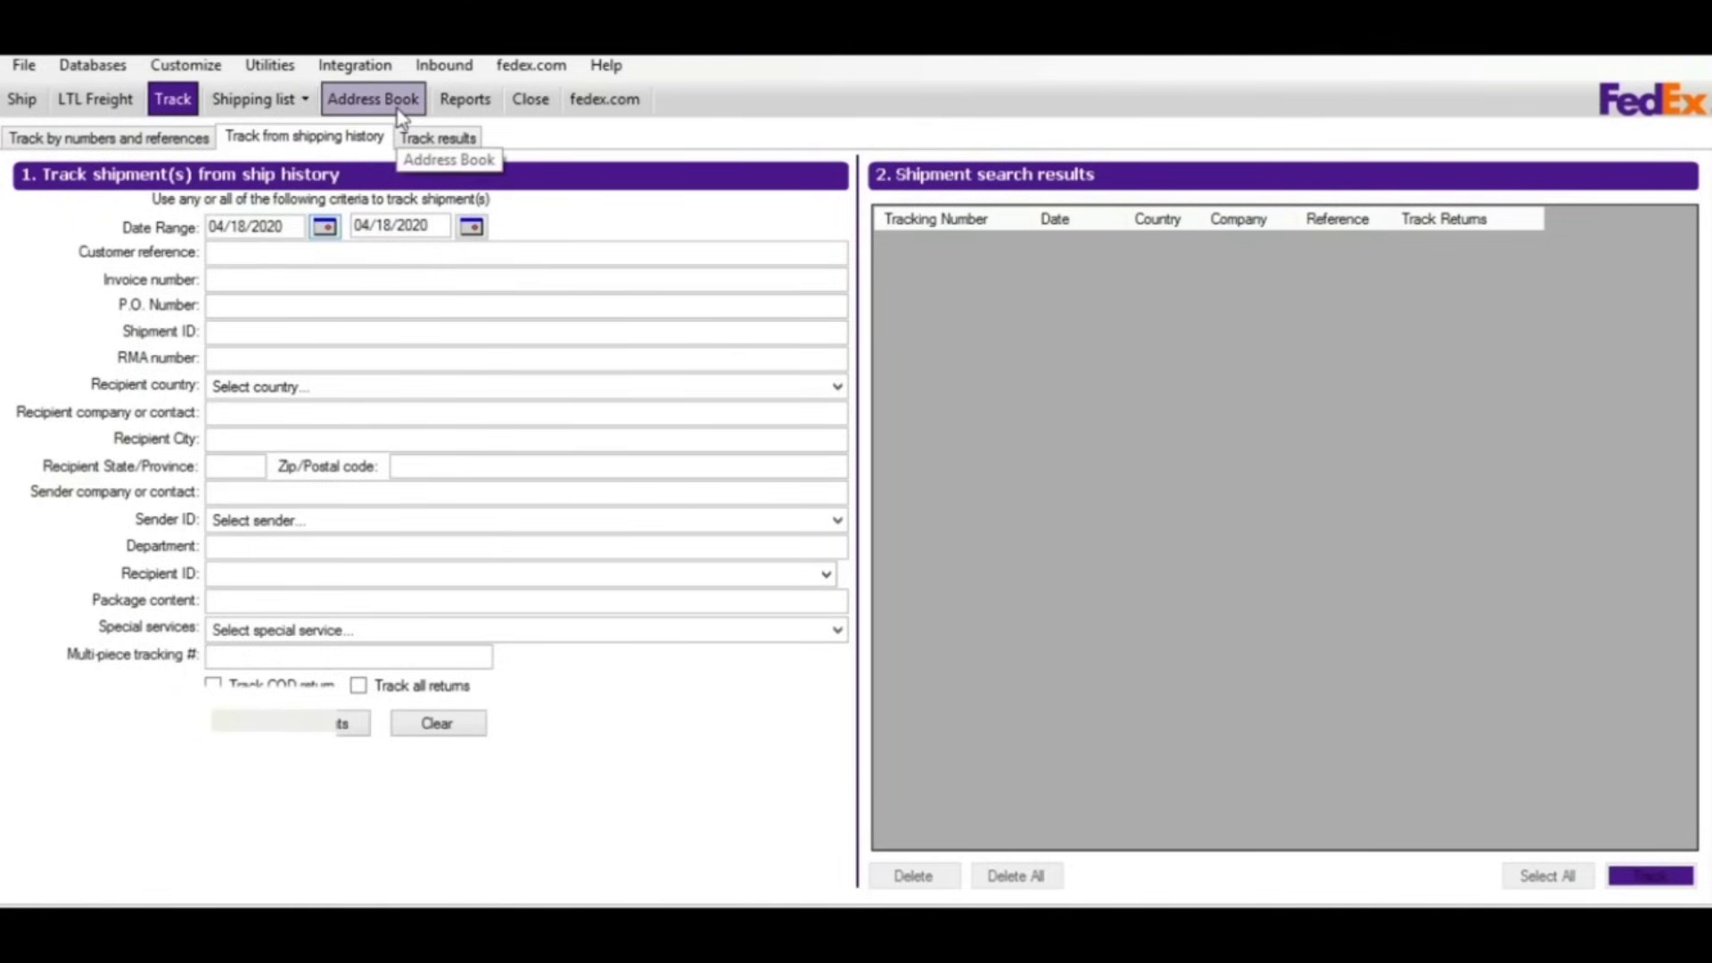
# - Examine the address book and its form for adding a recipient, and close both without saving a recipient
pyautogui.click(398, 100)
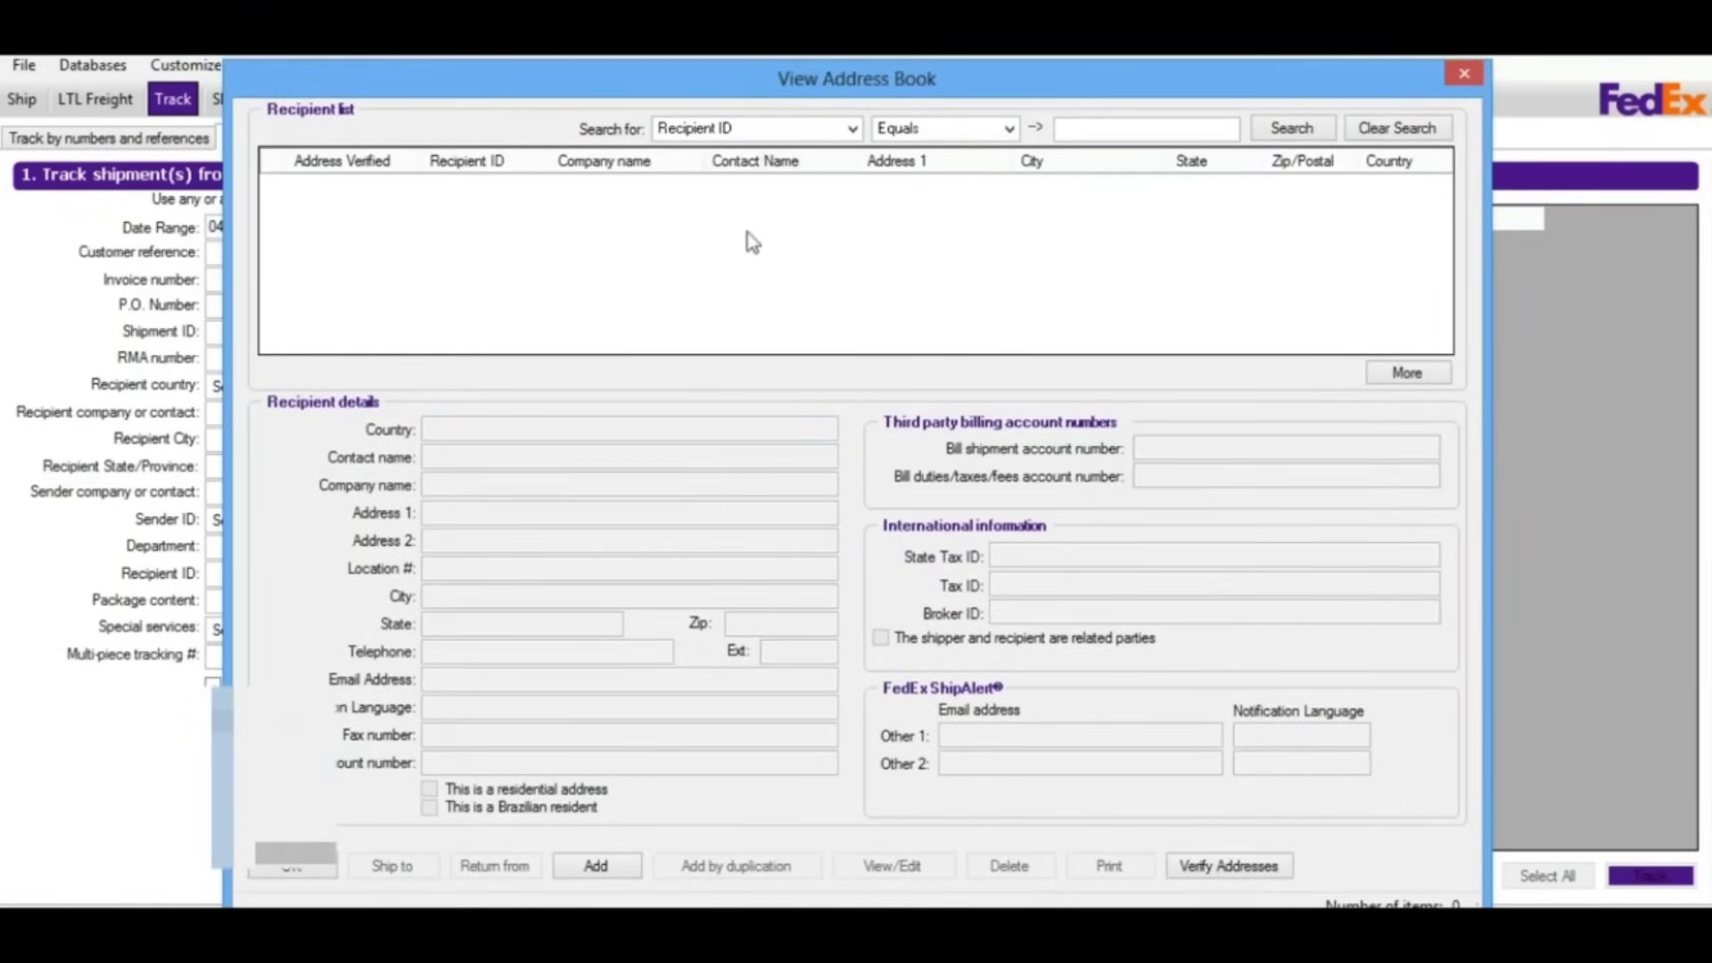
pyautogui.click(622, 863)
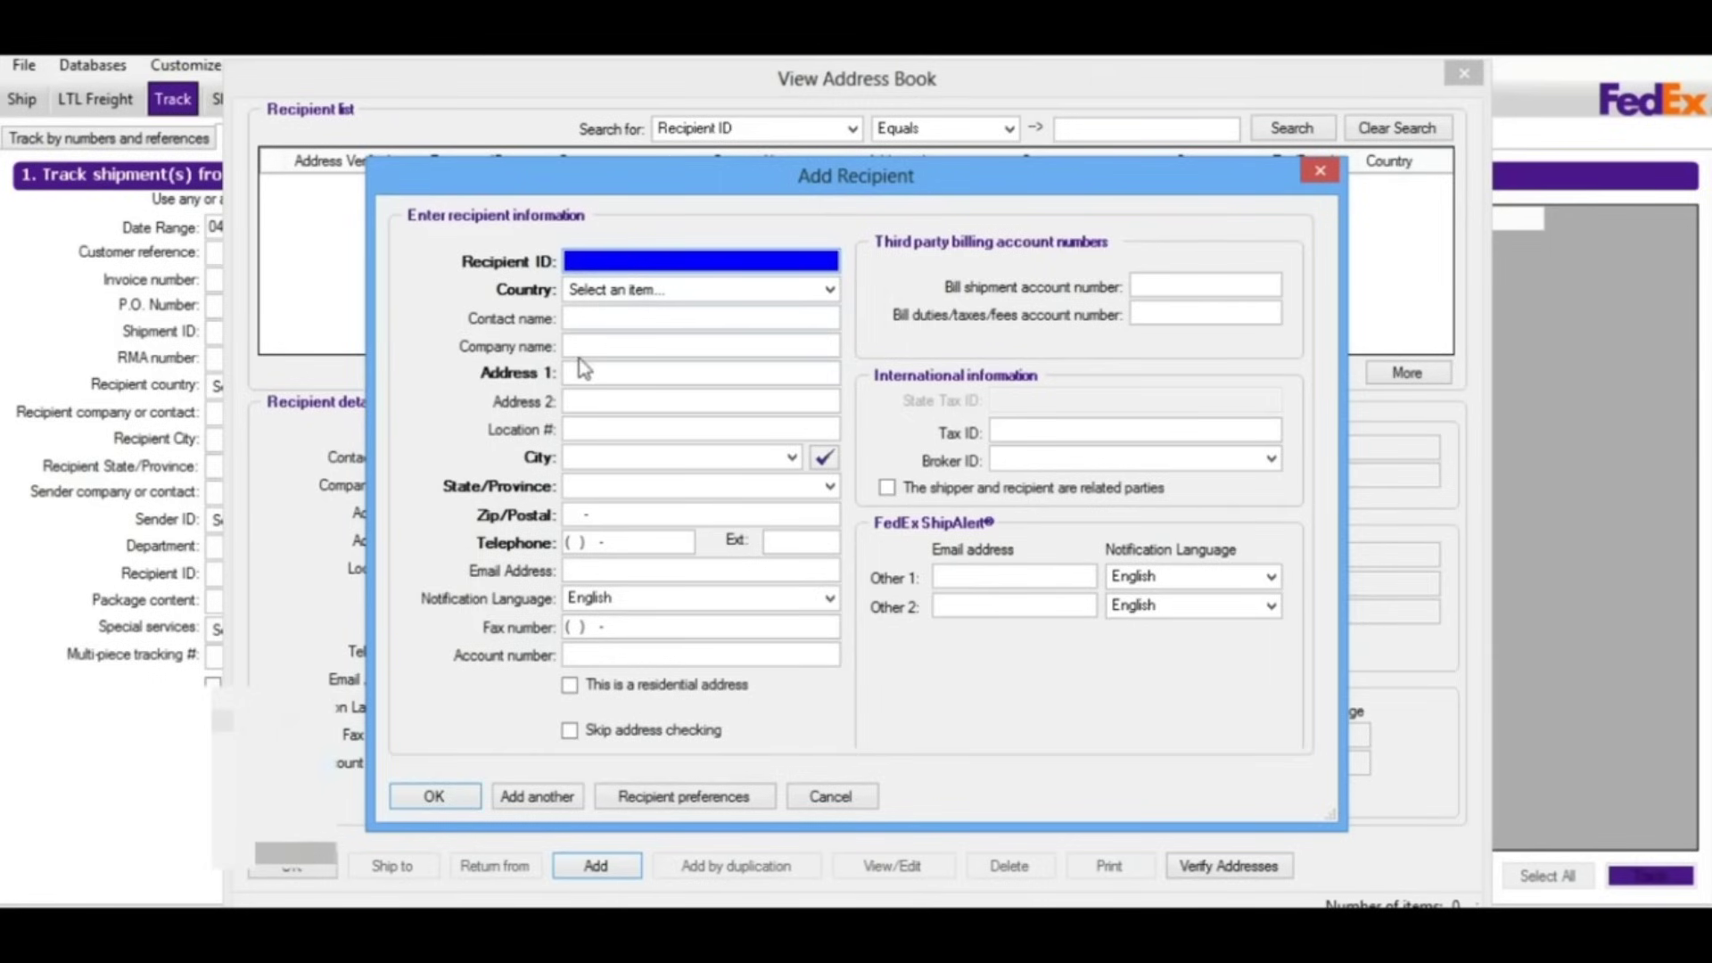
pyautogui.click(436, 797)
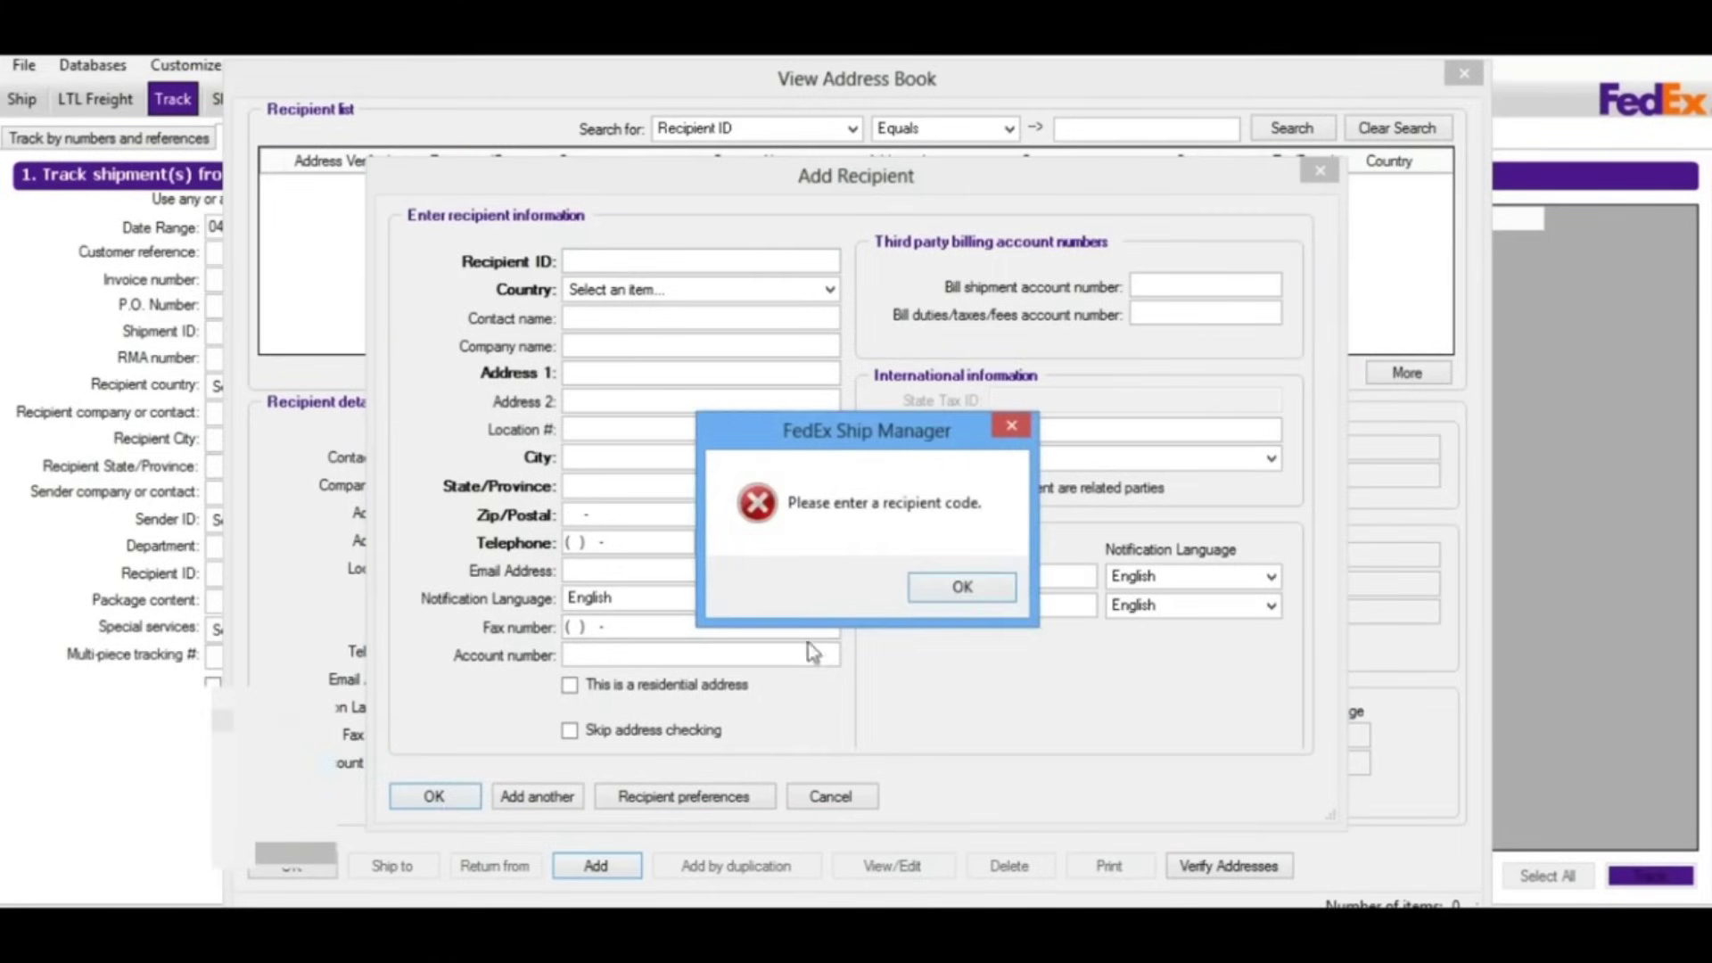
pyautogui.click(955, 585)
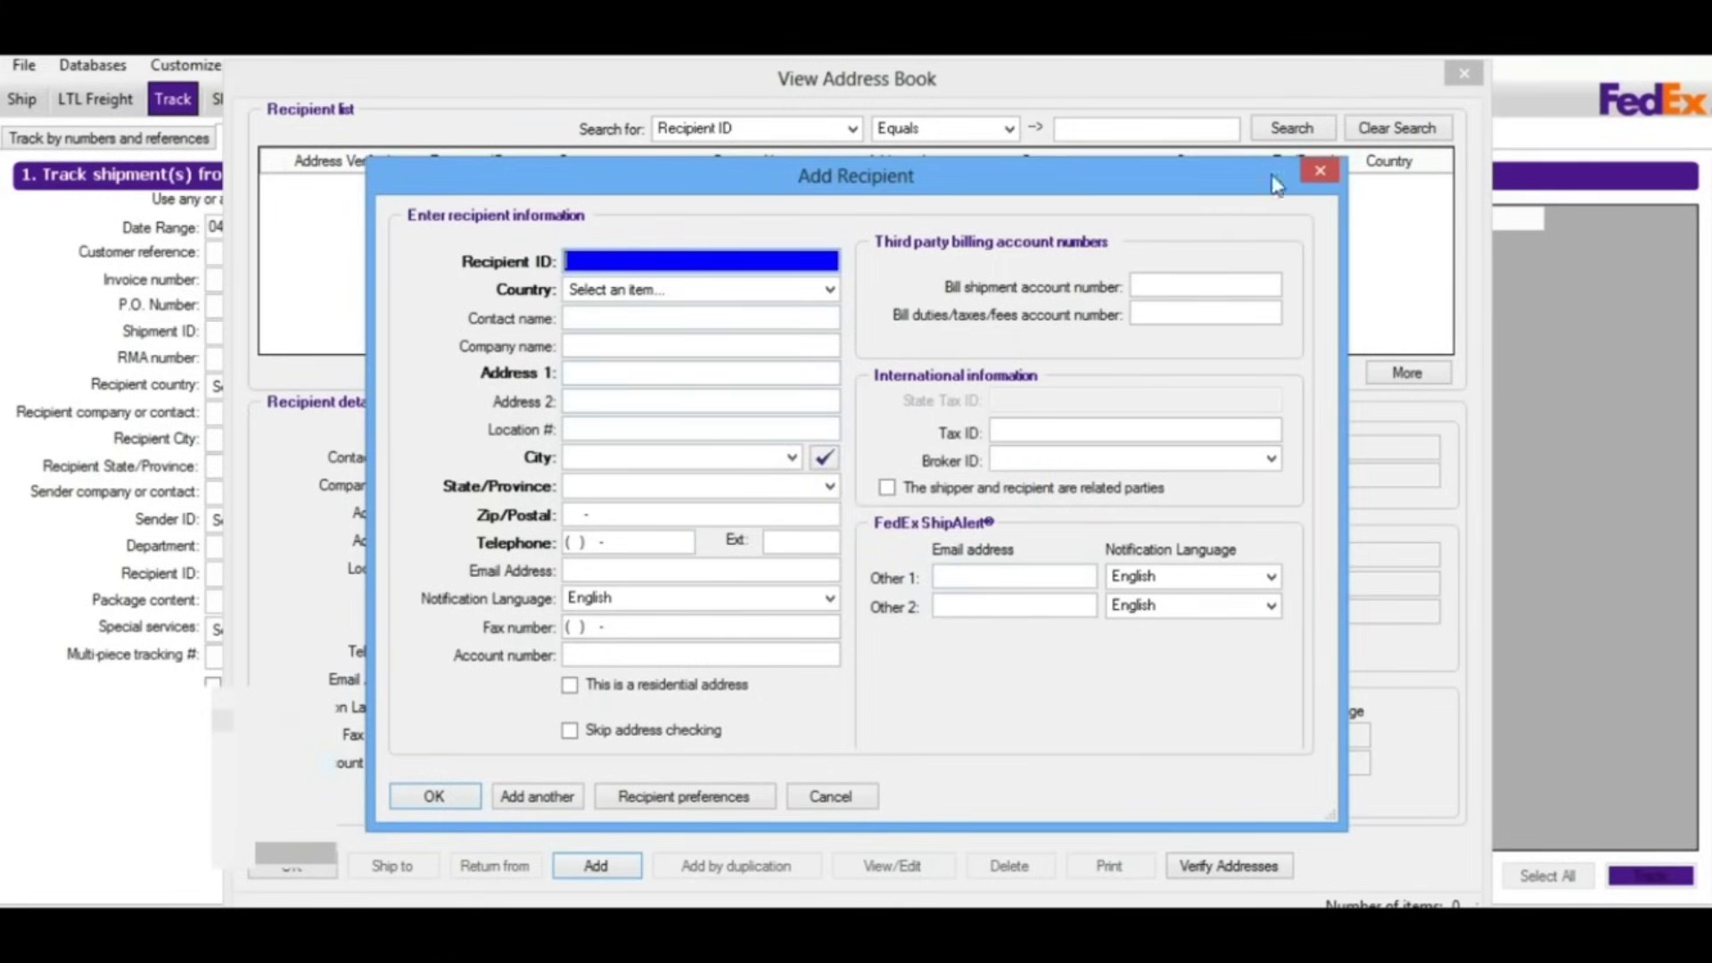
pyautogui.click(845, 795)
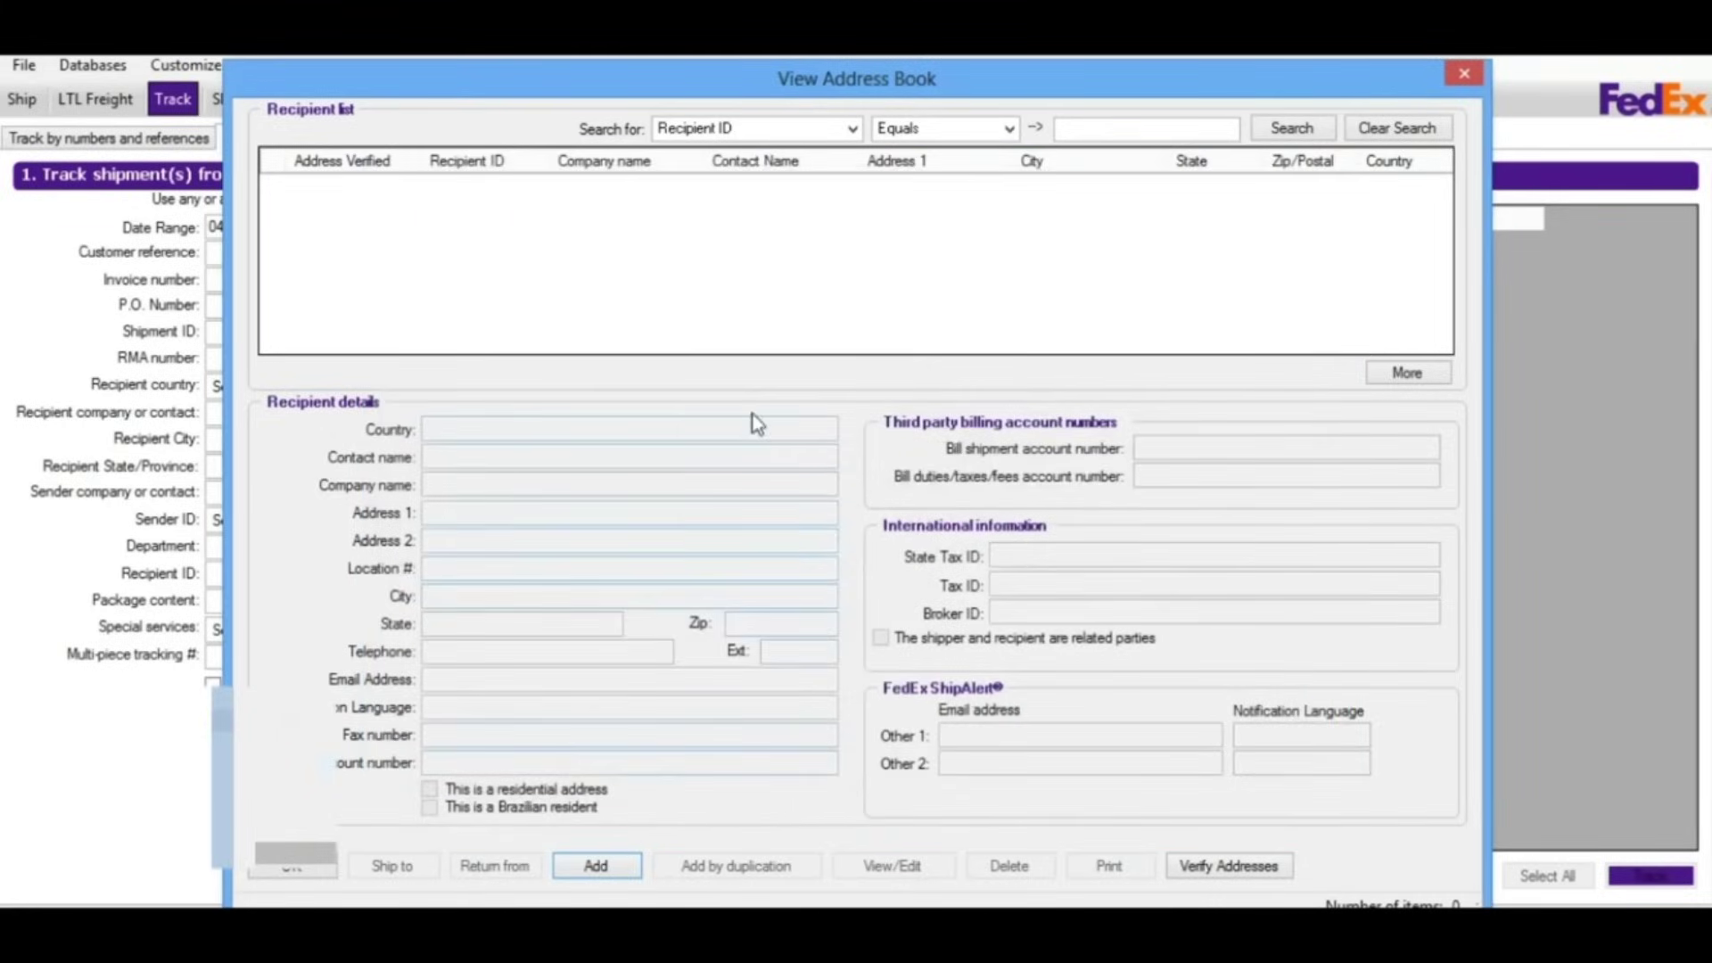
pyautogui.click(1463, 73)
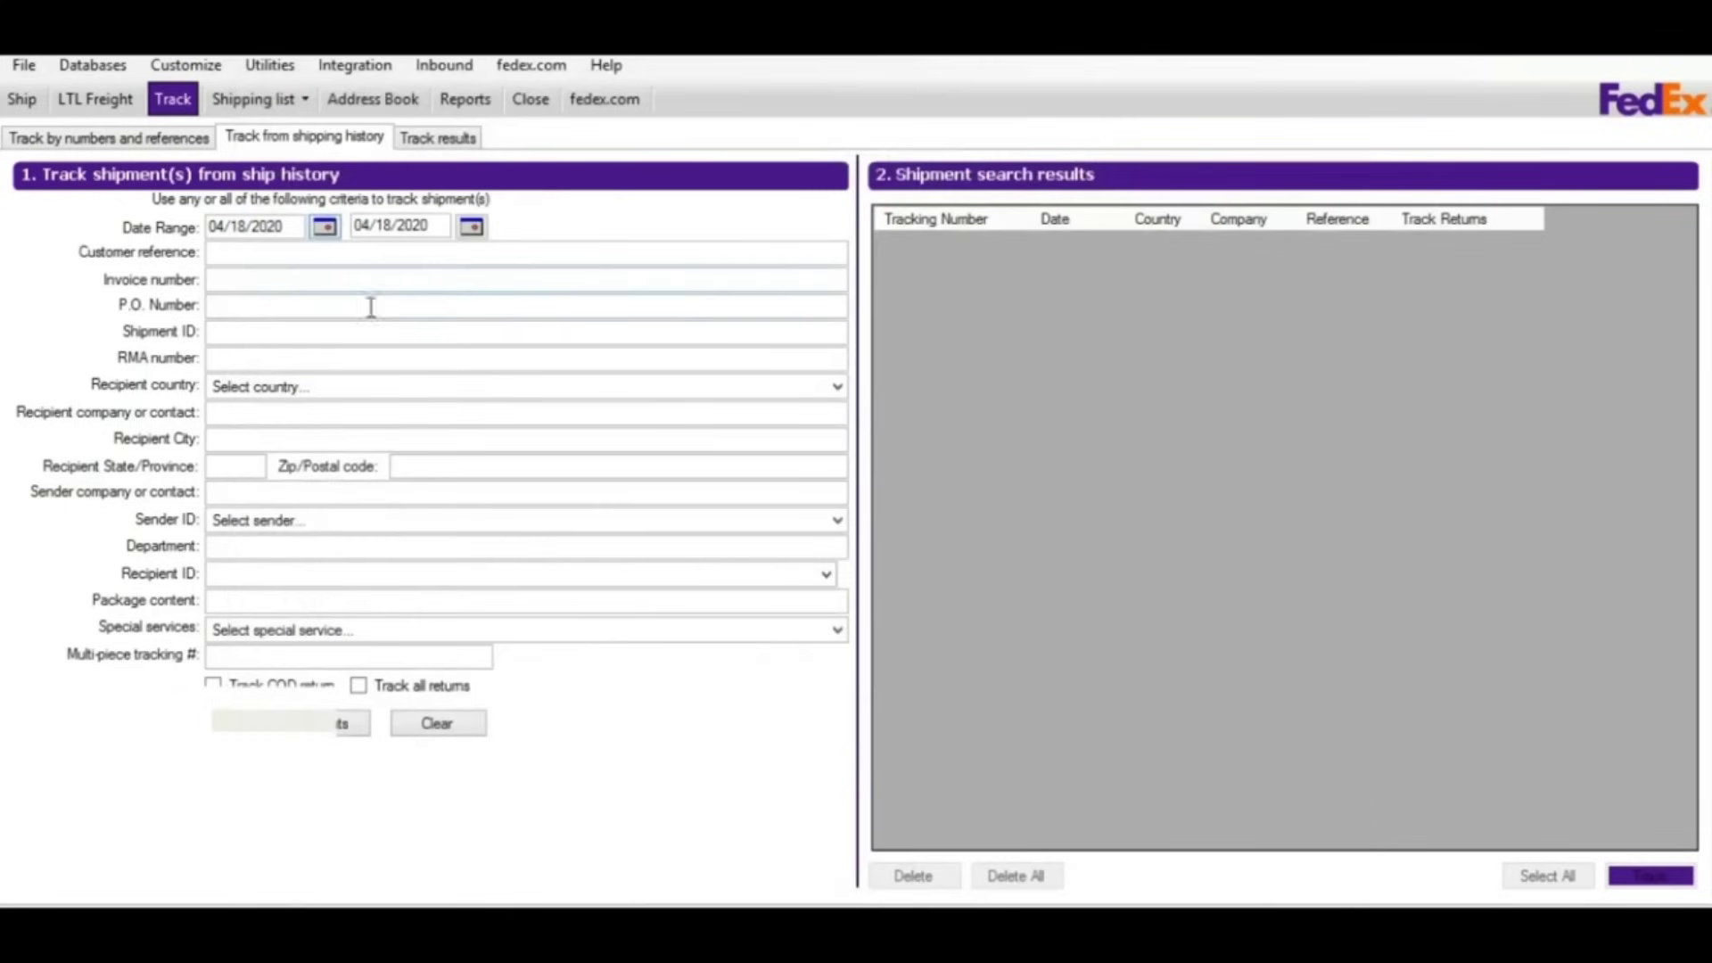
# - Select the Courtesy Shipped to Detail shipment report and view its start and end date calendars without changing the date range
pyautogui.click(464, 99)
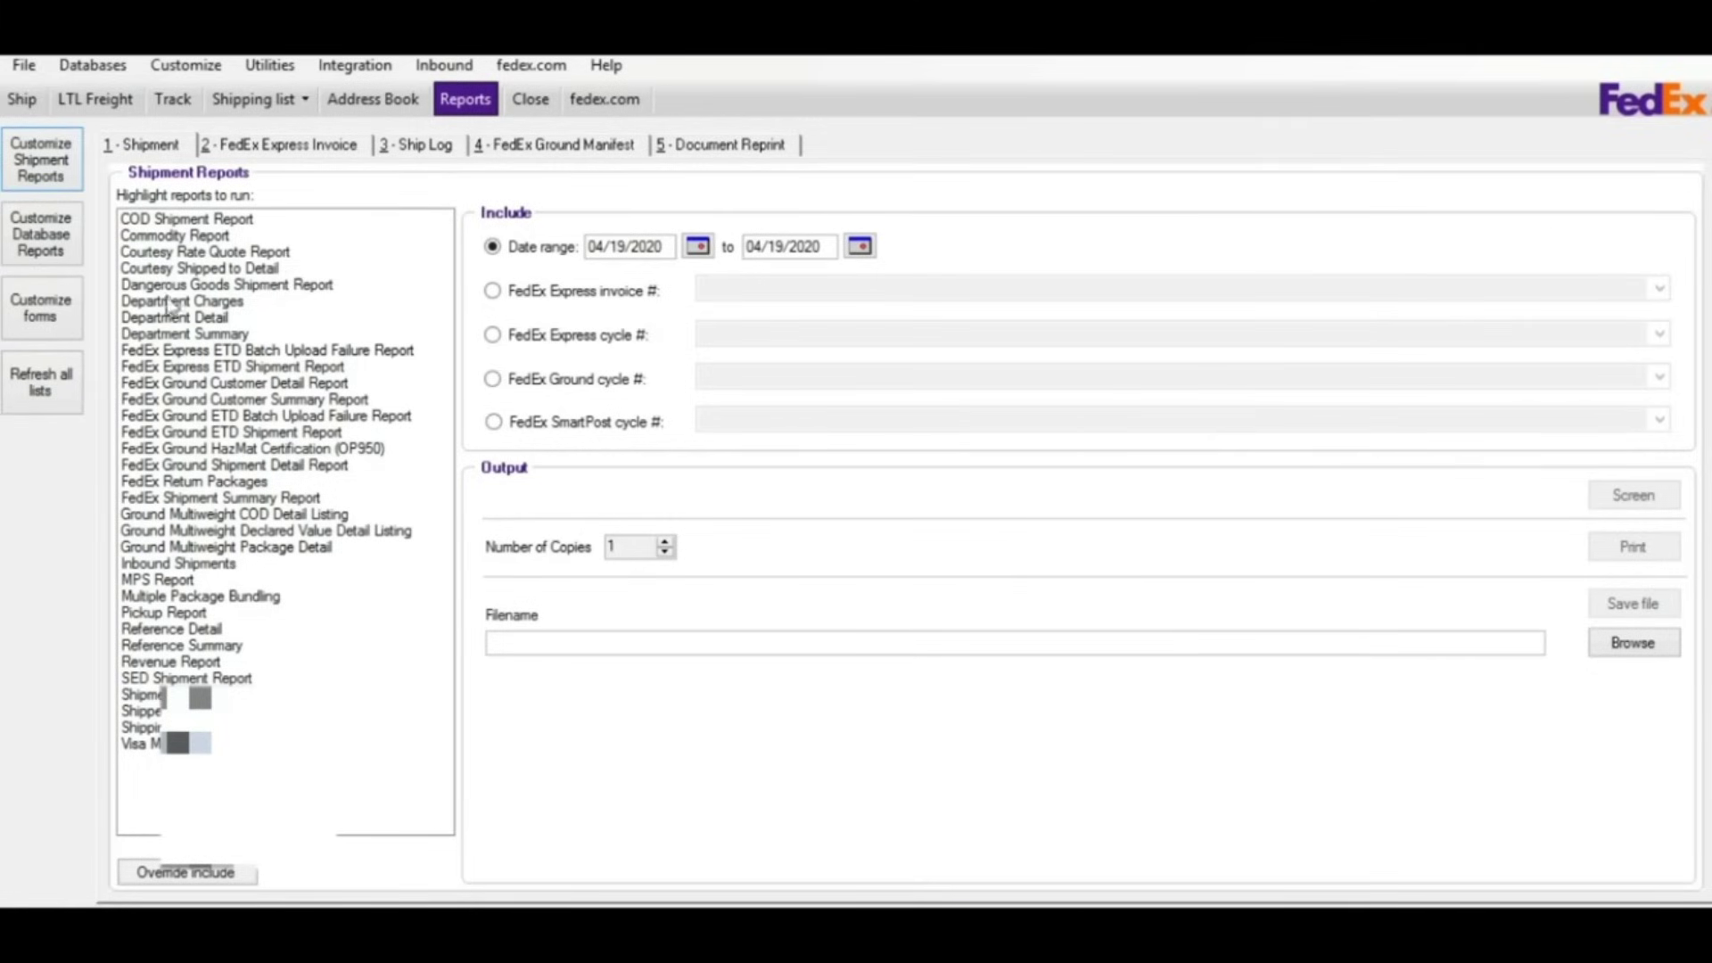
pyautogui.click(171, 269)
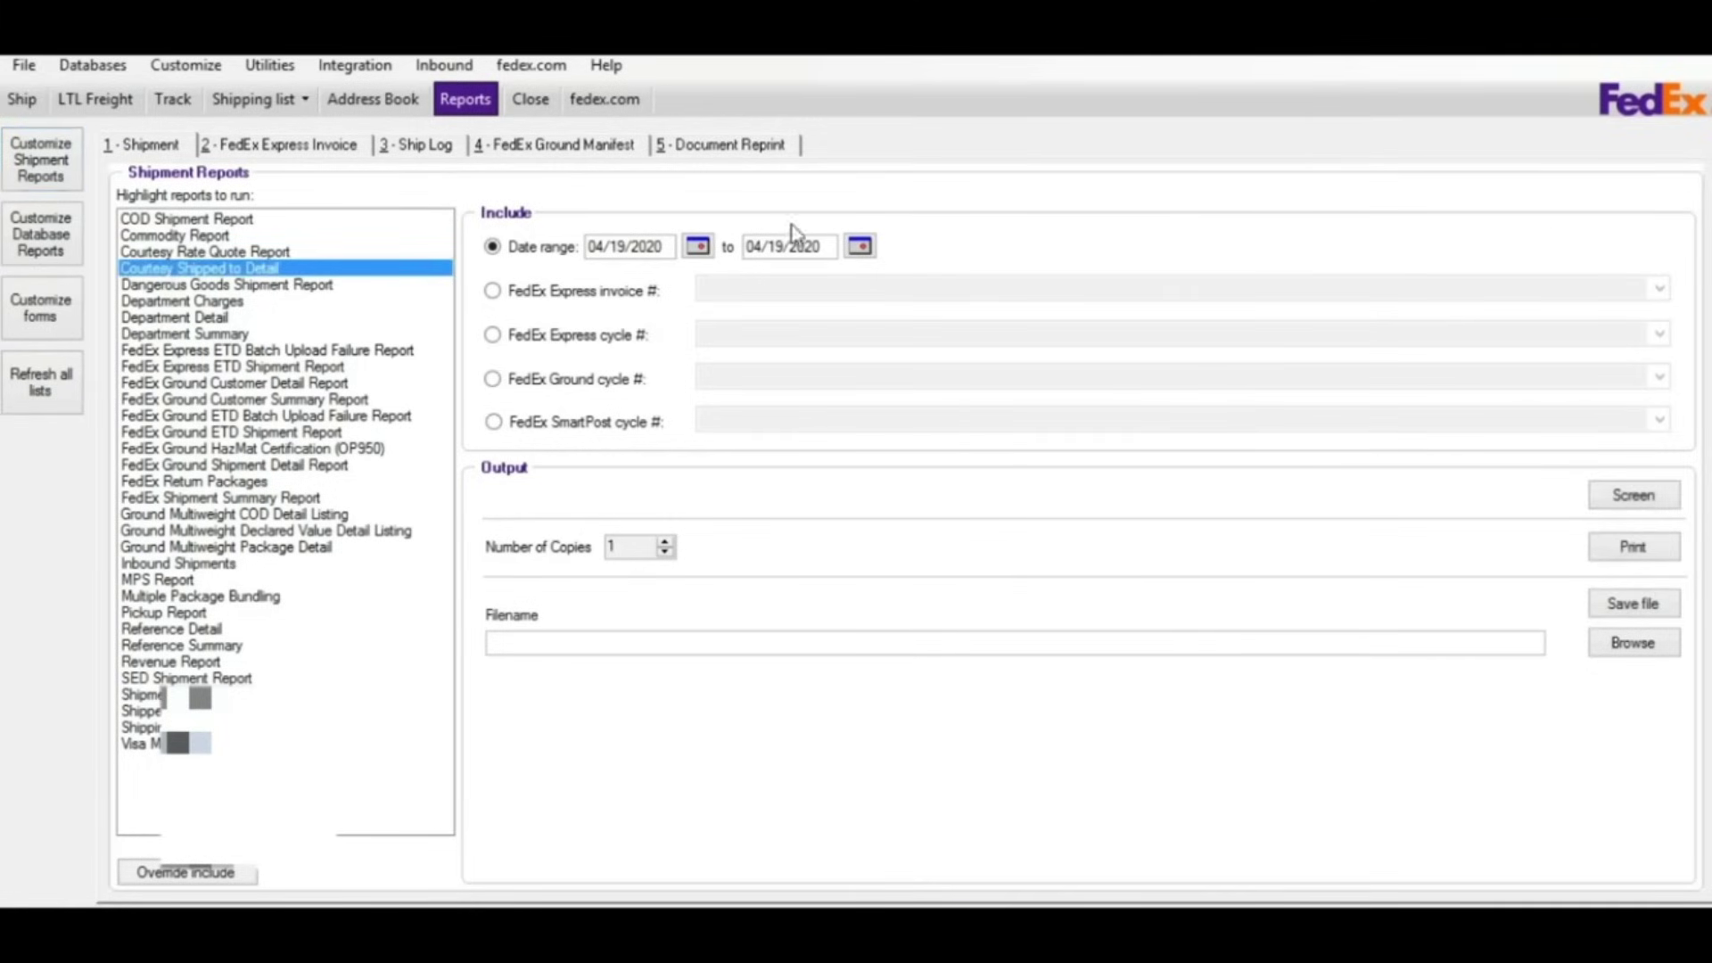
pyautogui.click(699, 248)
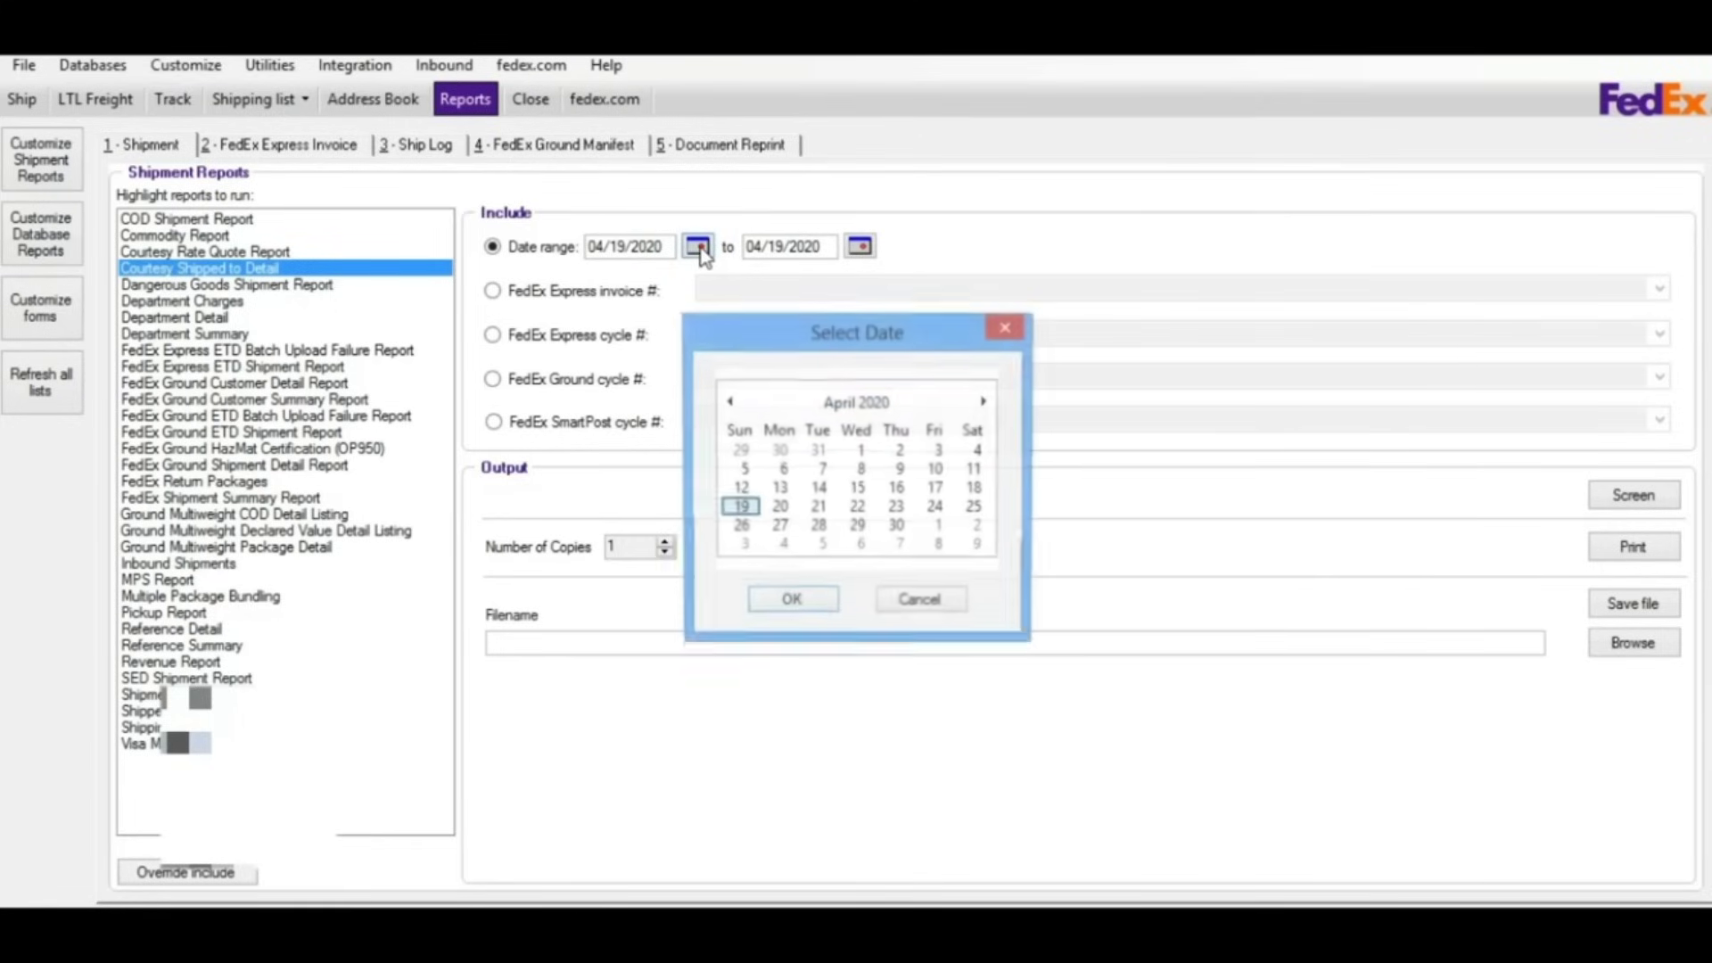
pyautogui.click(1006, 327)
pyautogui.click(861, 246)
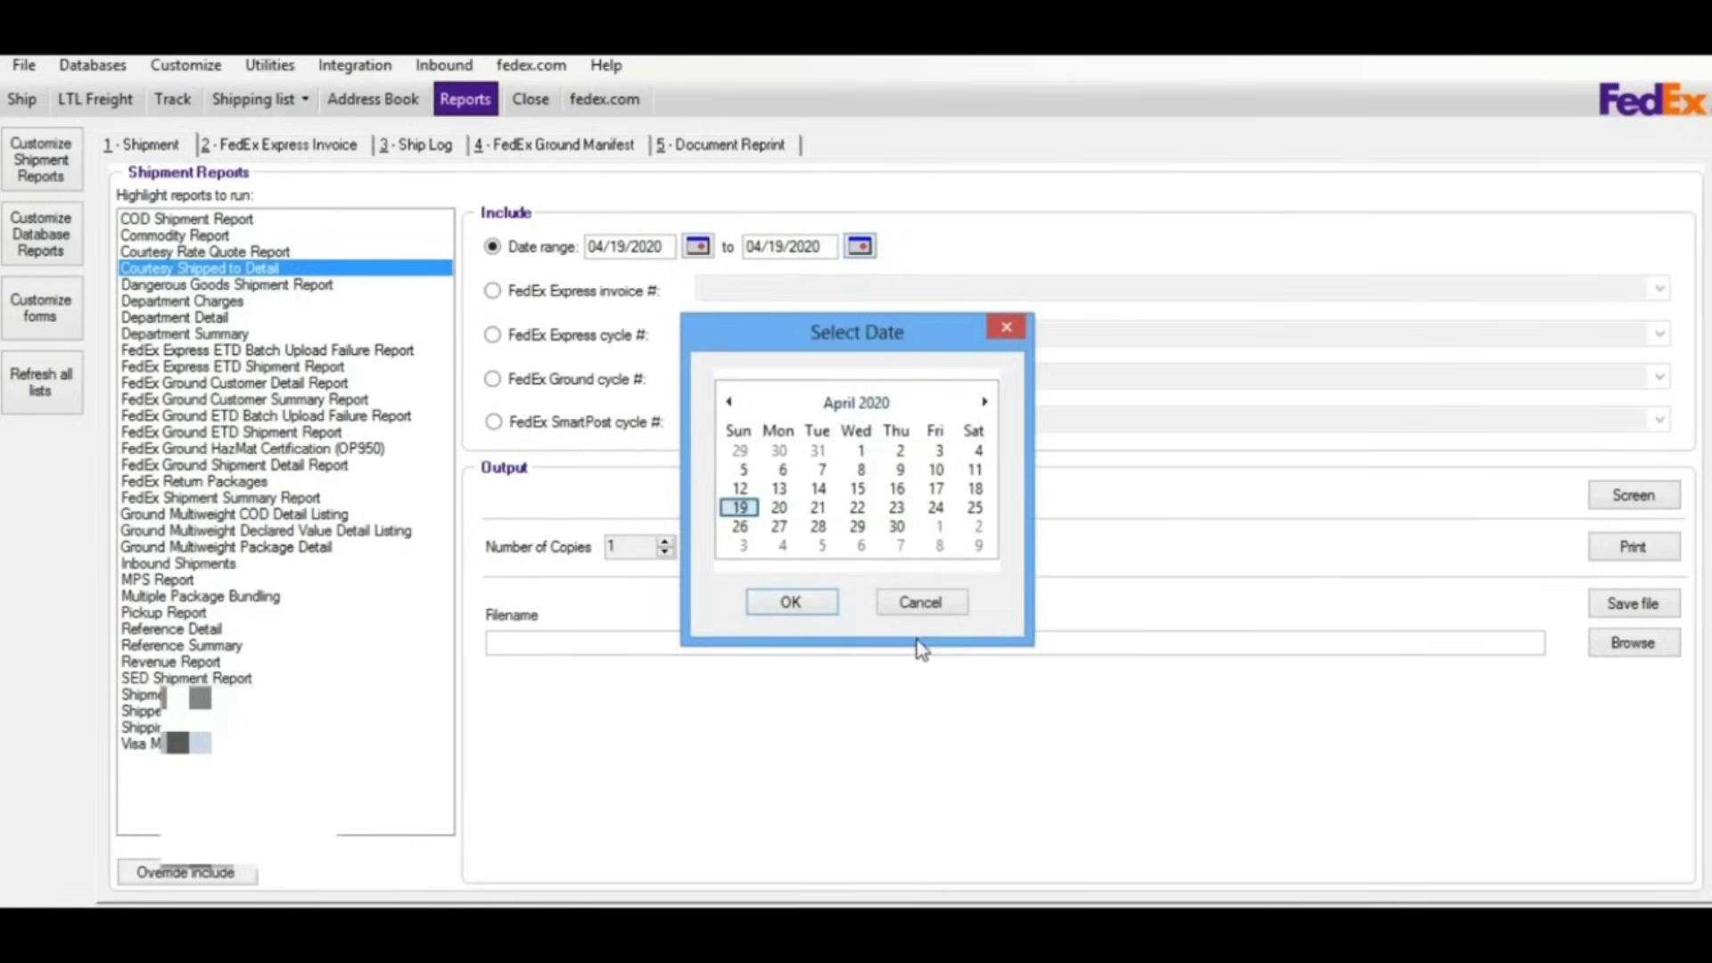
pyautogui.click(923, 604)
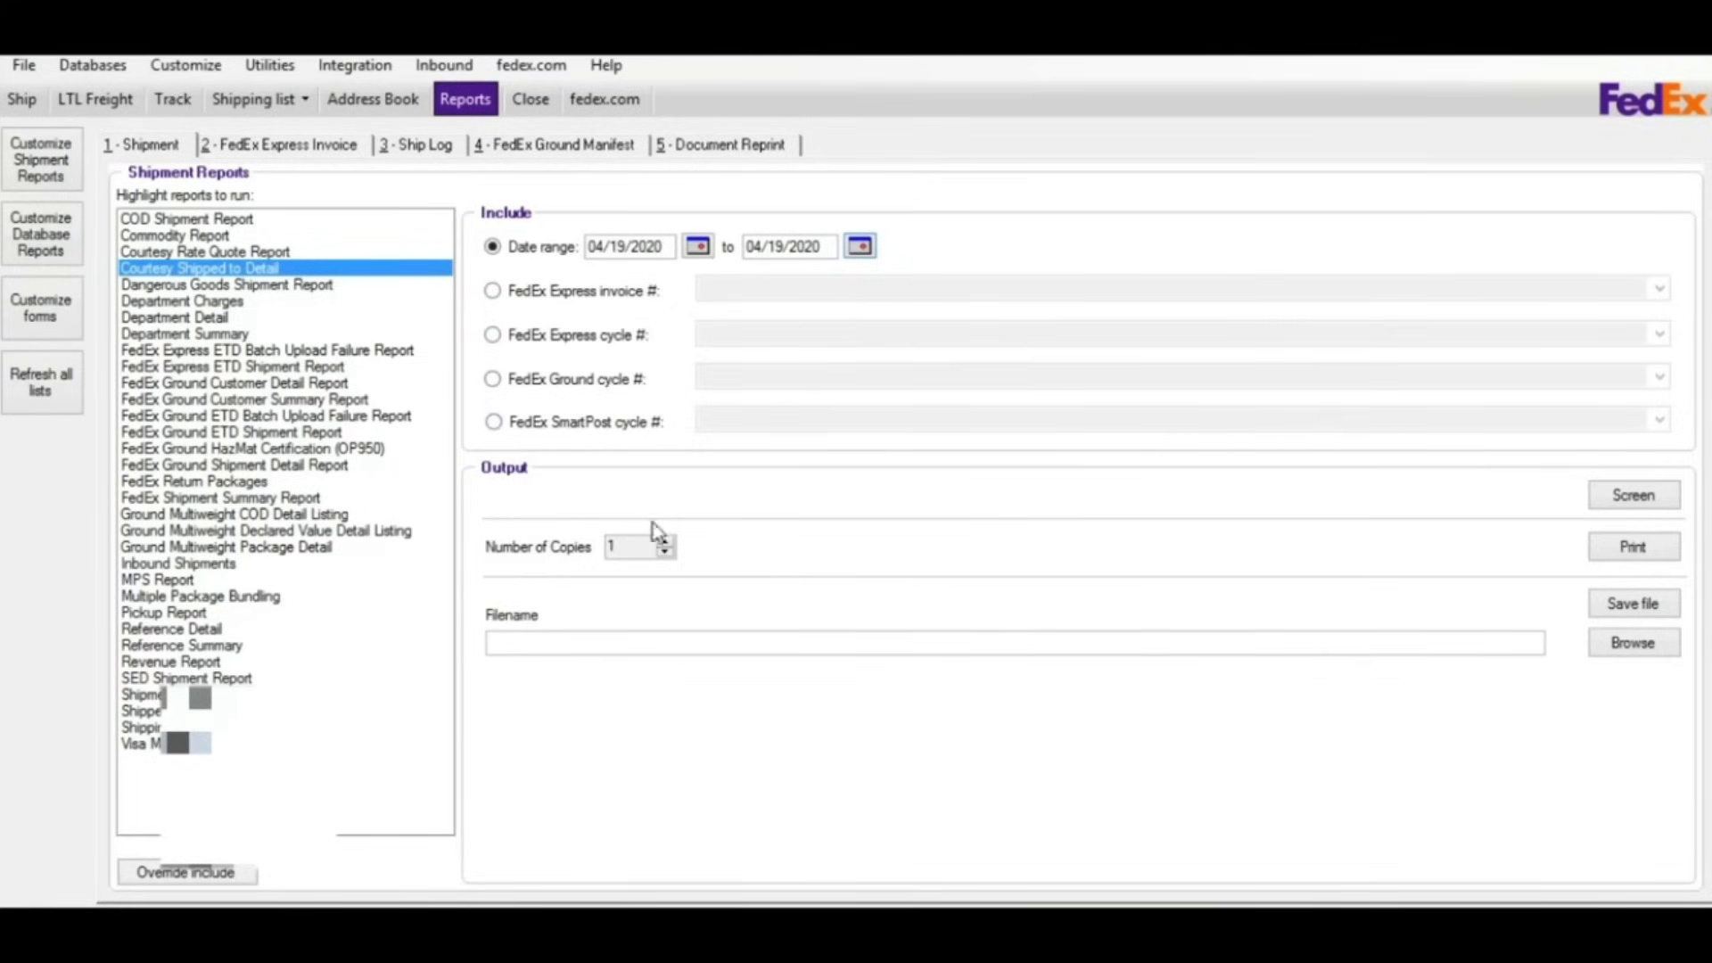
# - Add the second report below SED Shipment Report to the reports to run, leaving MPS Report out of the selection
pyautogui.click(147, 581)
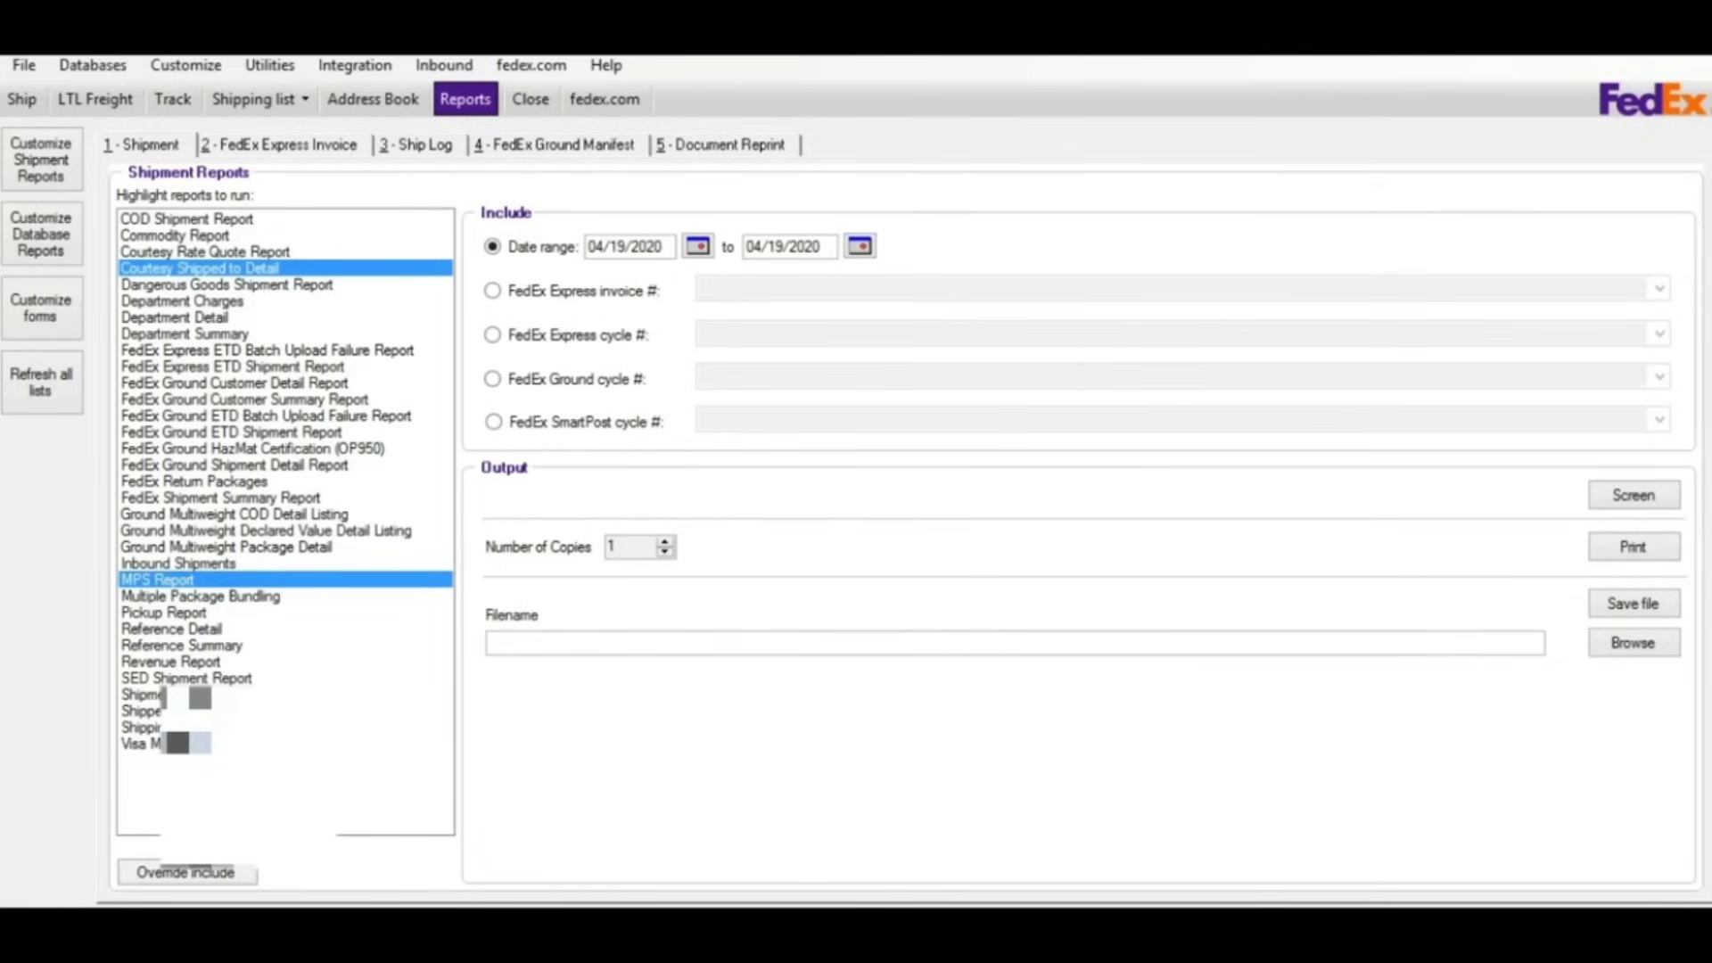
pyautogui.click(141, 710)
pyautogui.click(223, 581)
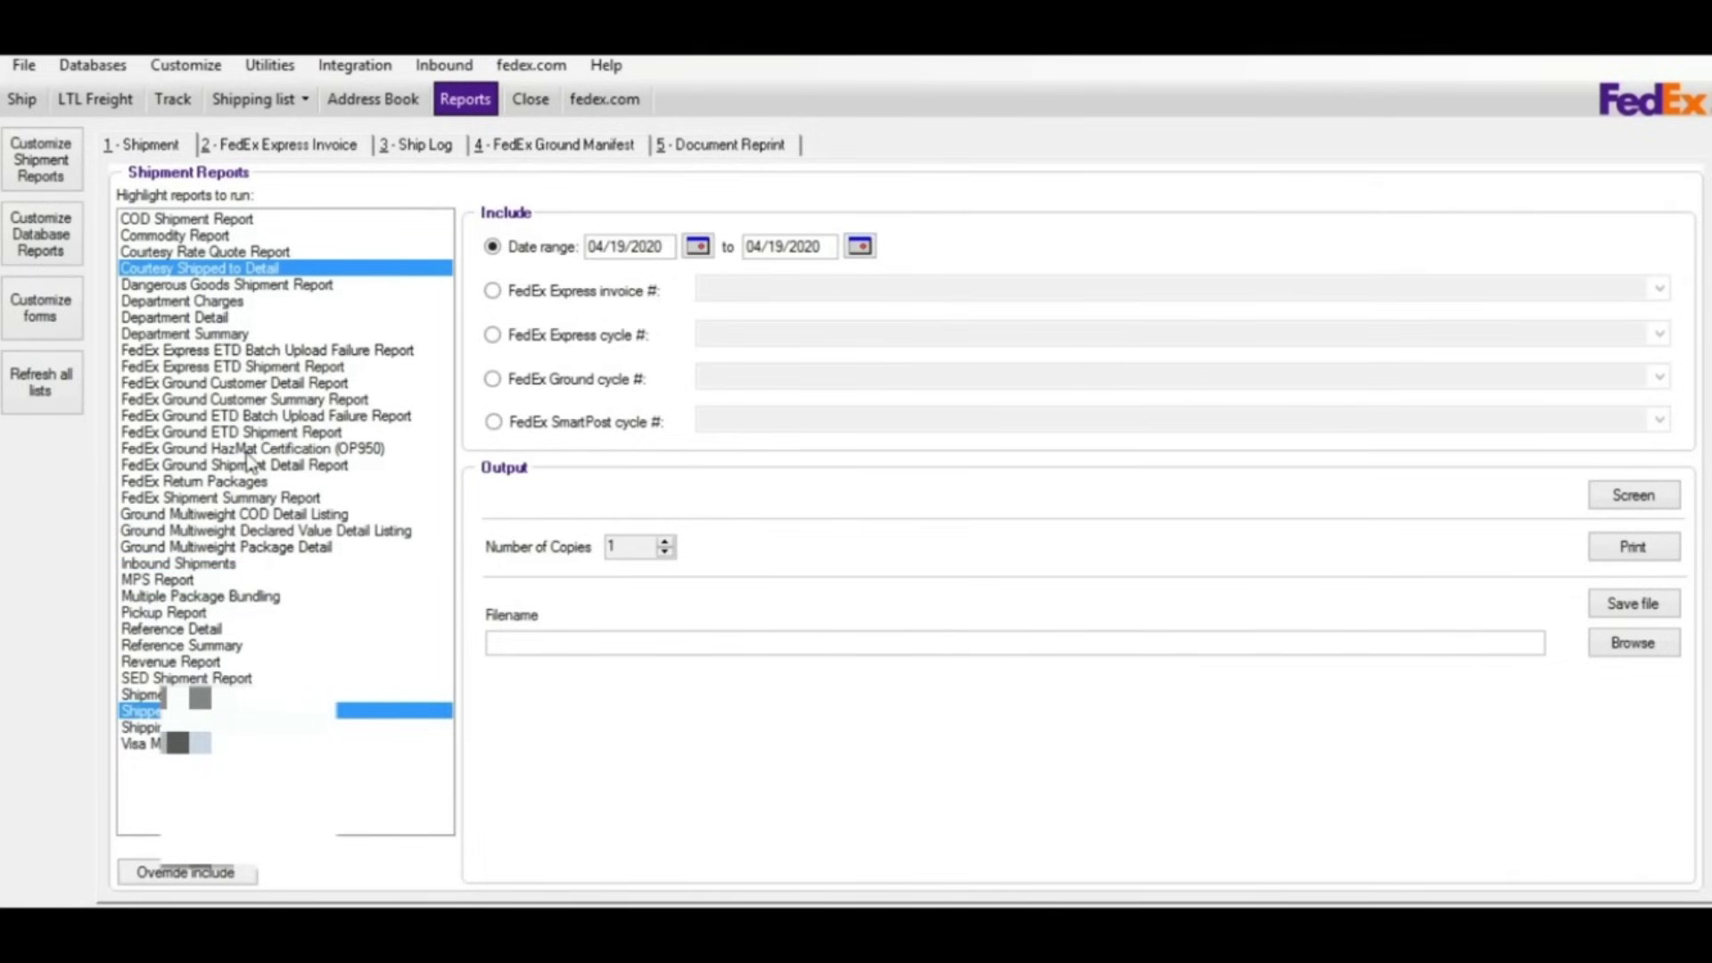
# - Remove Courtesy Shipped to Detail from the reports to run, and set the start of the date range to 04/01/2020
pyautogui.click(245, 270)
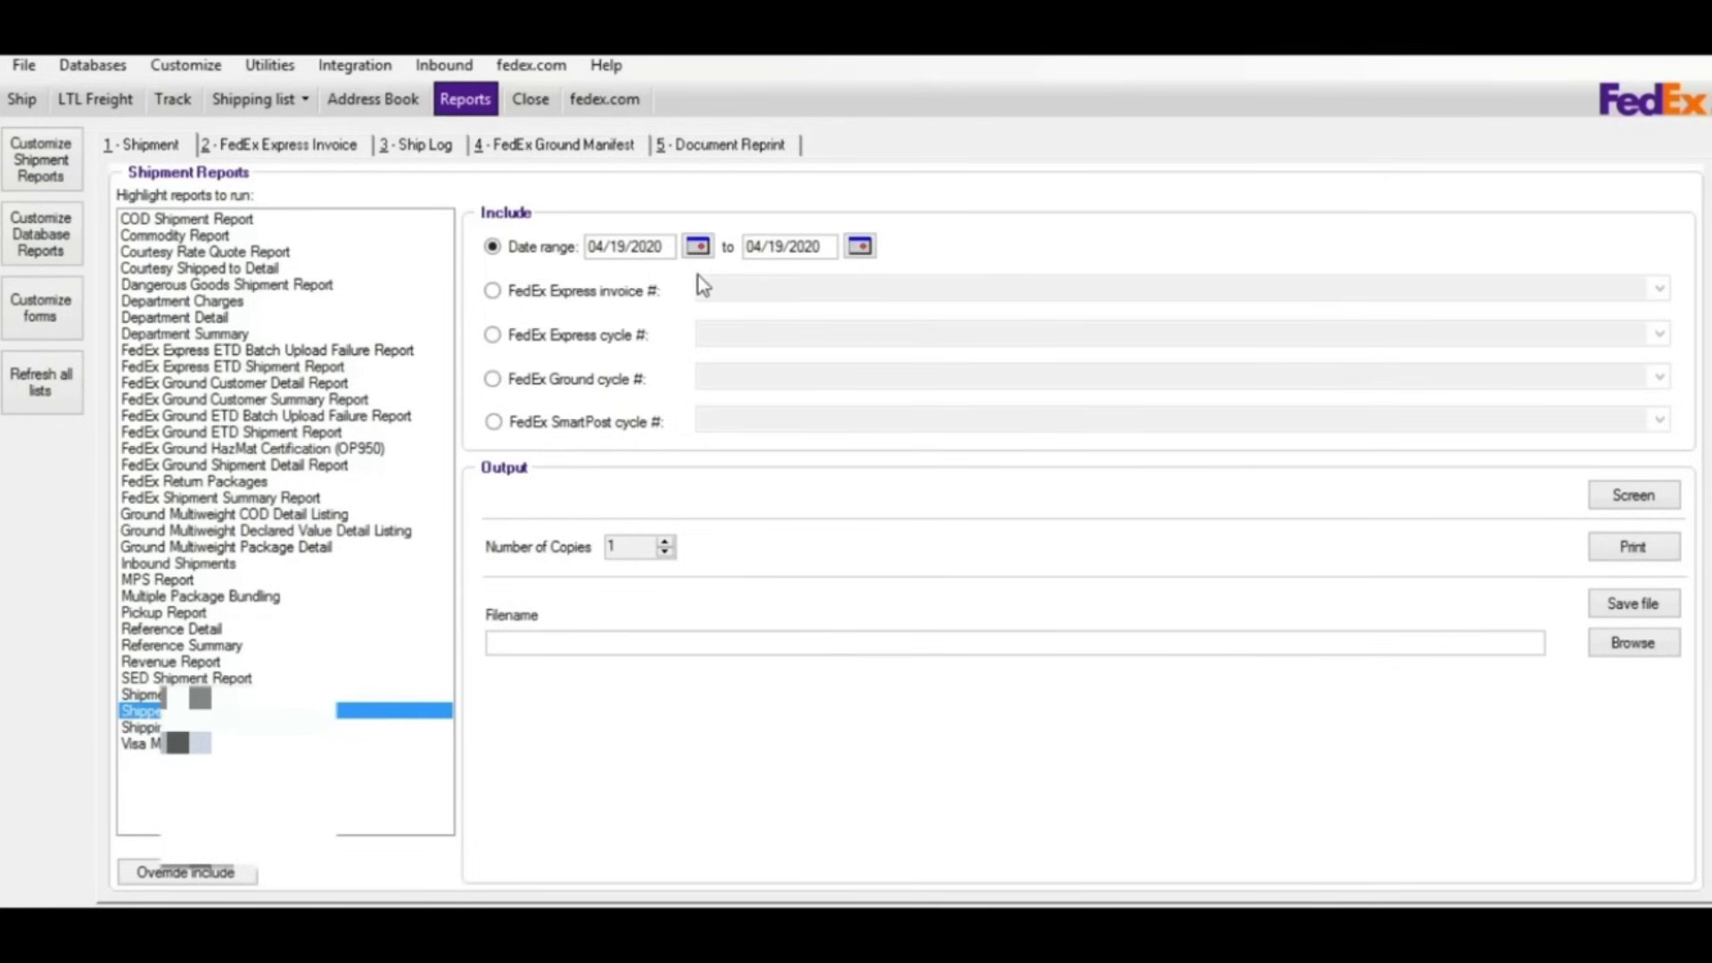
pyautogui.click(697, 247)
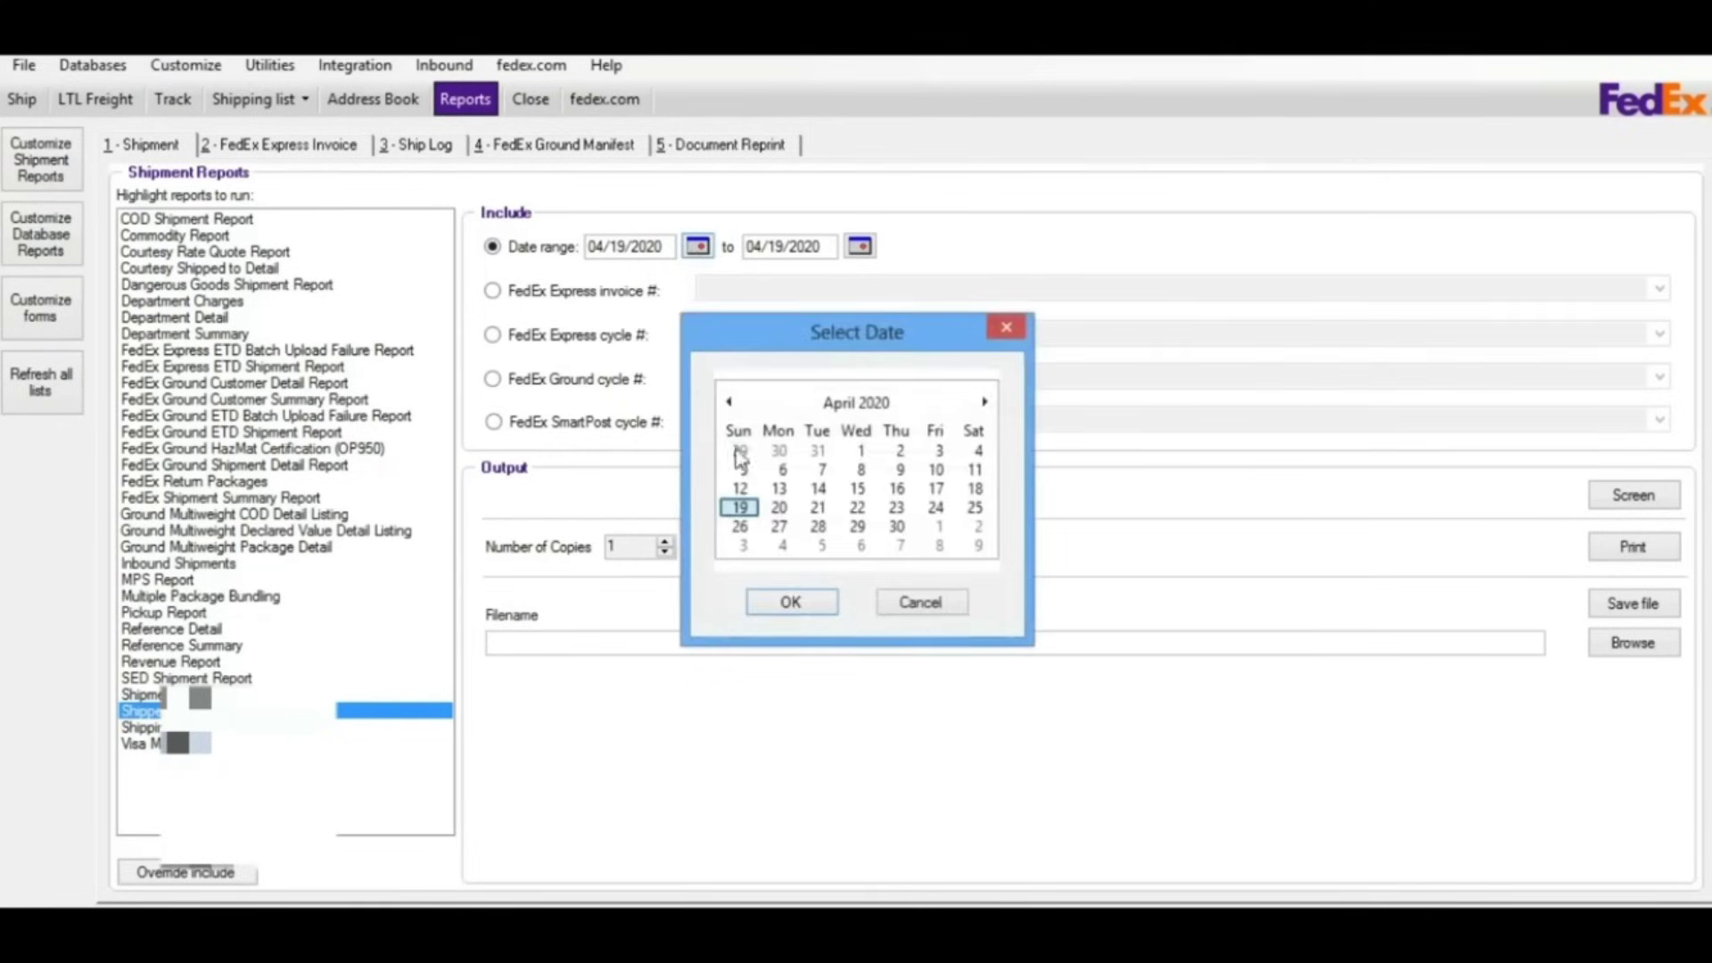
pyautogui.click(863, 452)
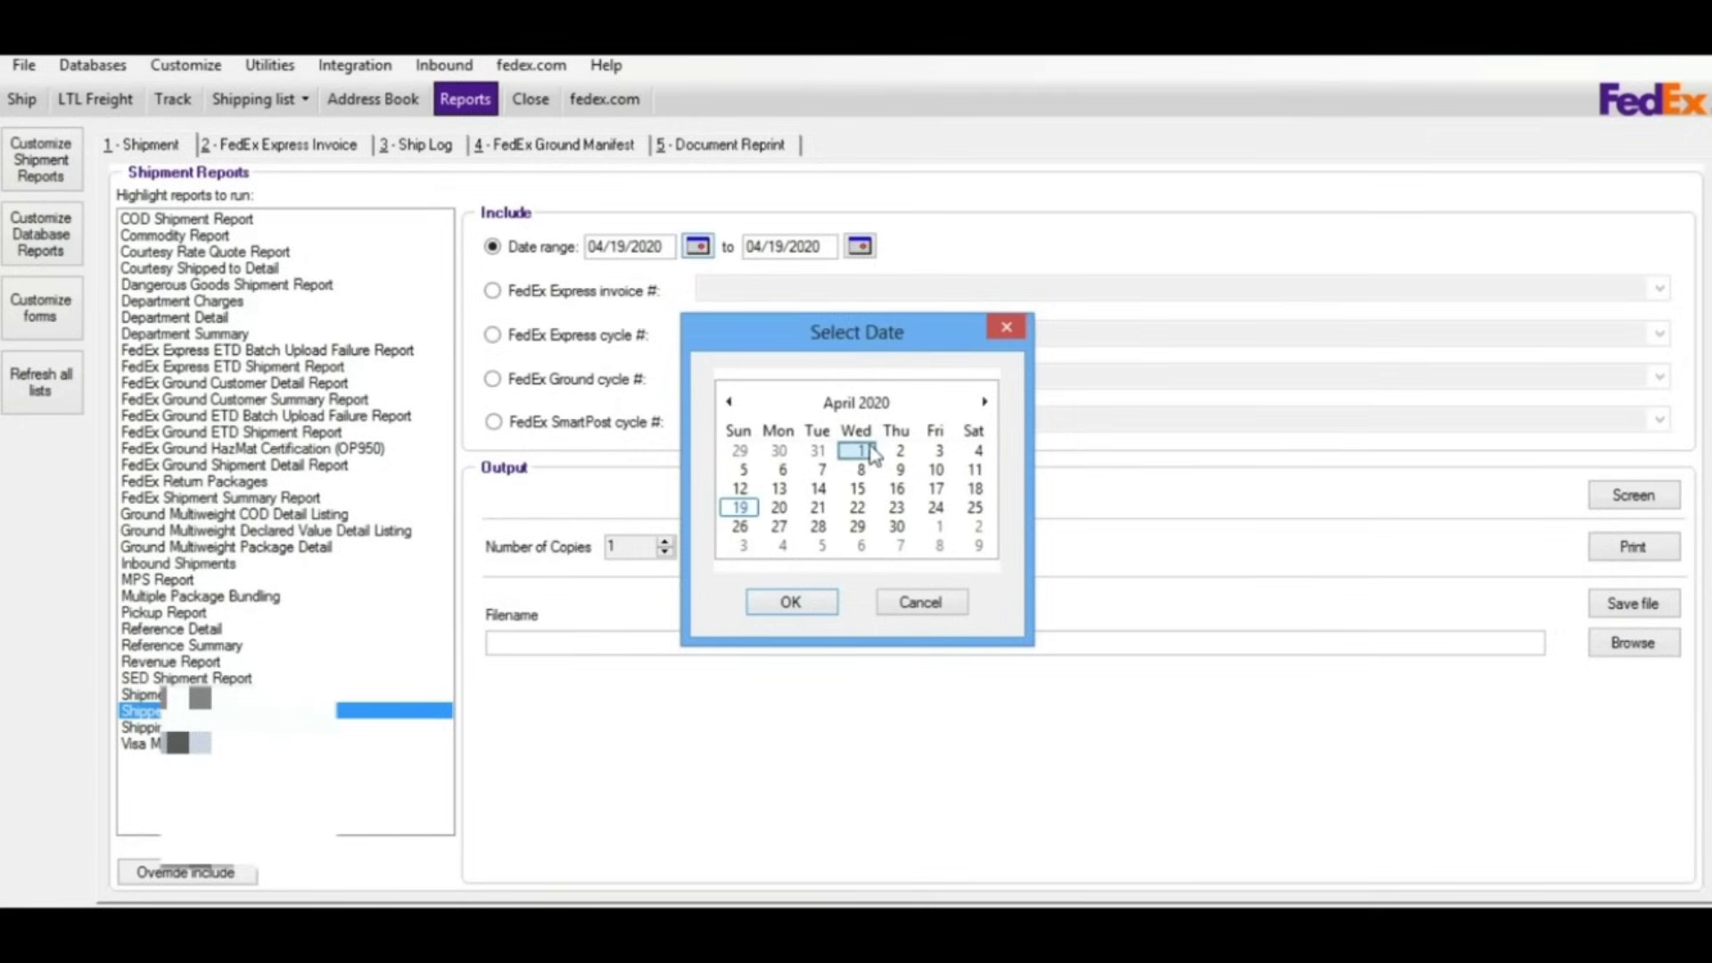
pyautogui.click(826, 601)
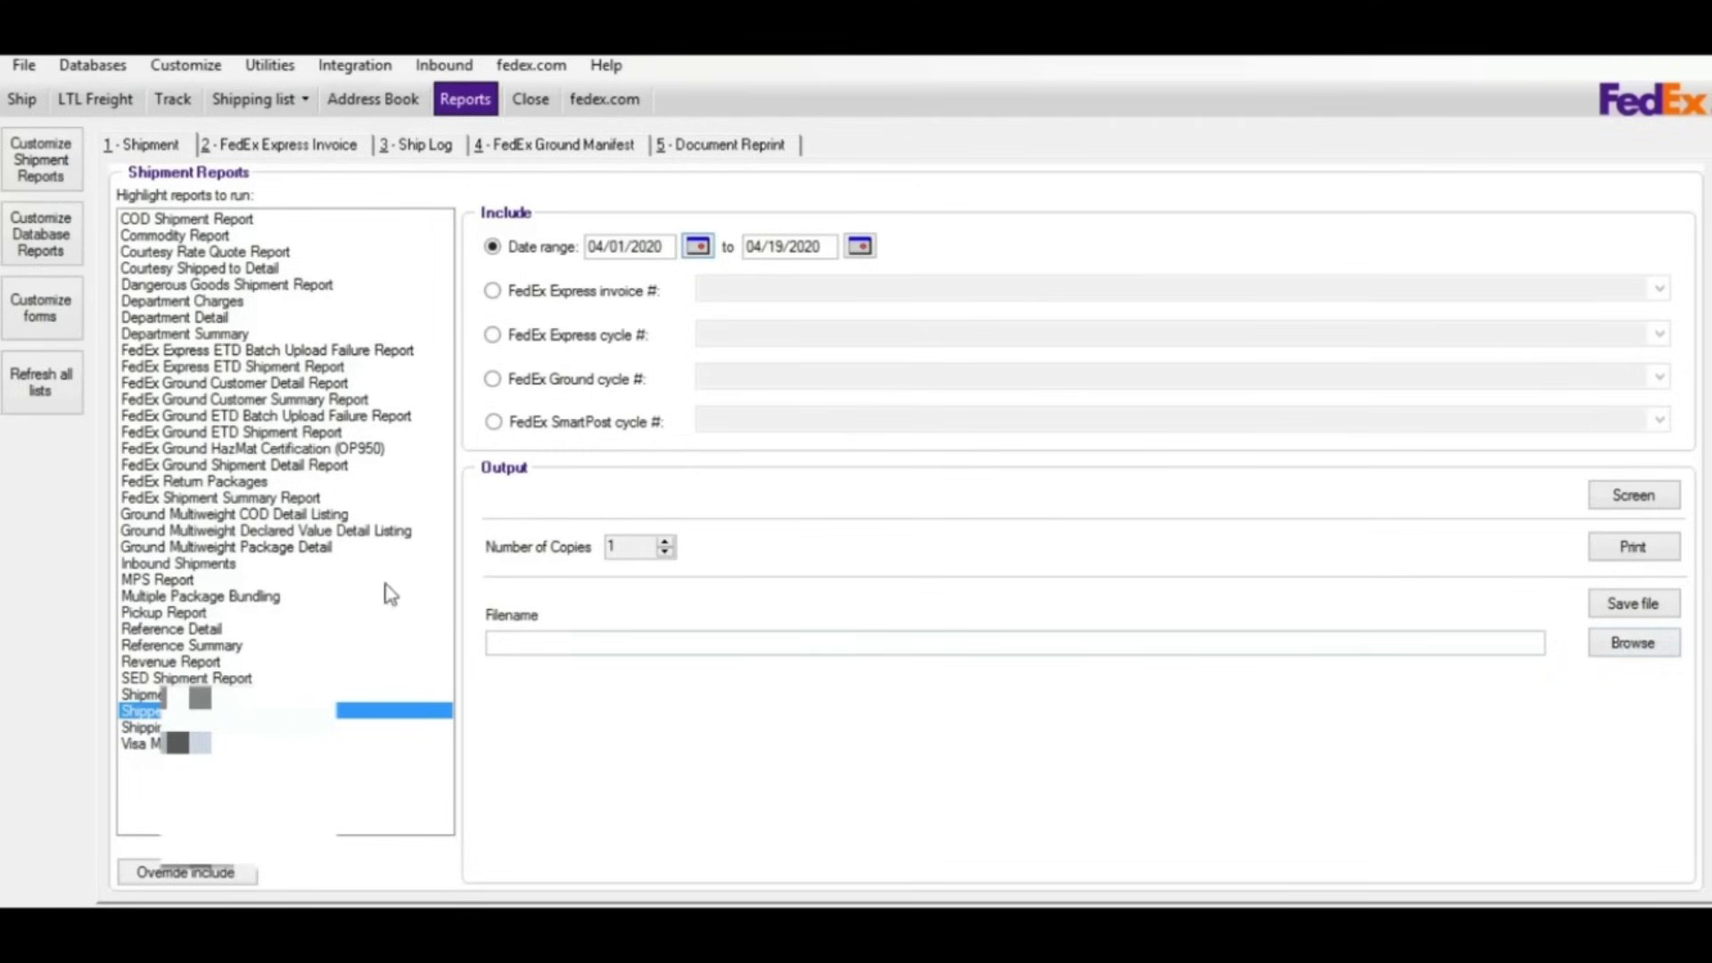
# - Enter a folder path on the c: drive as the report output's filename, and clear it again
pyautogui.click(548, 646)
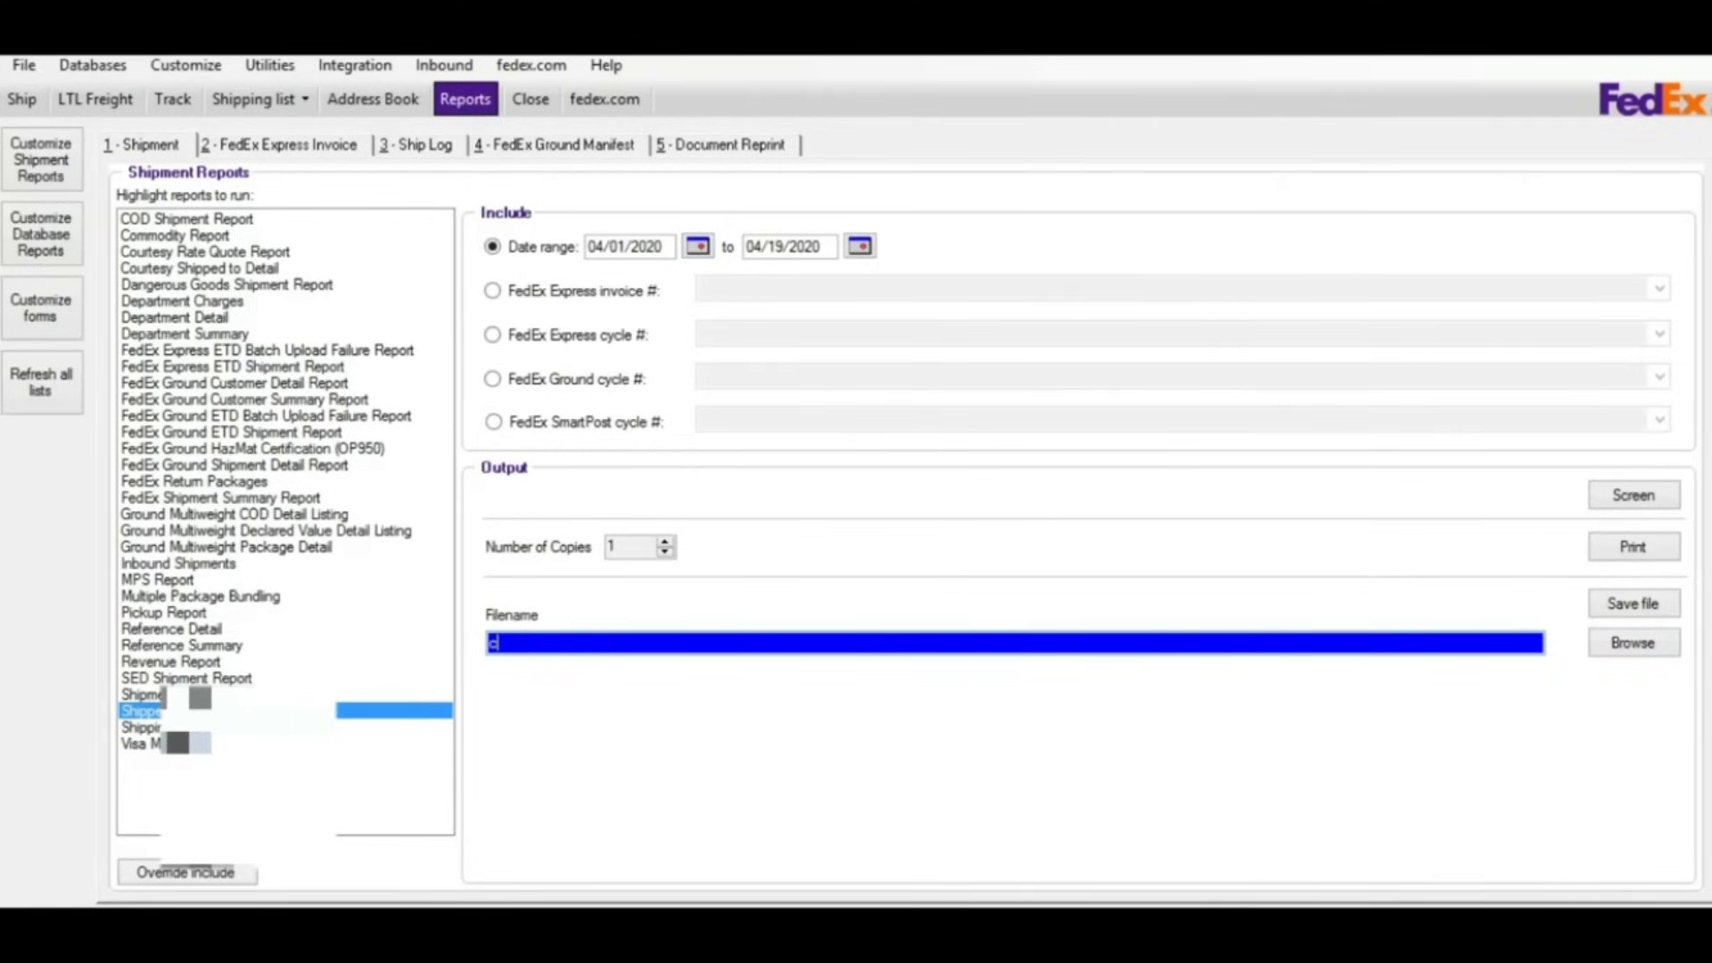
pyautogui.write('c:\\')
pyautogui.write('vepo')
pyautogui.write('rta')
pyautogui.press('BackSpace')
pyautogui.write('s\\')
pyautogui.hotkey('ctrl', 'a')
pyautogui.press('BackSpace')
# - View the end-of-day close request screen with its close status, and return to the shipment details form
pyautogui.click(530, 99)
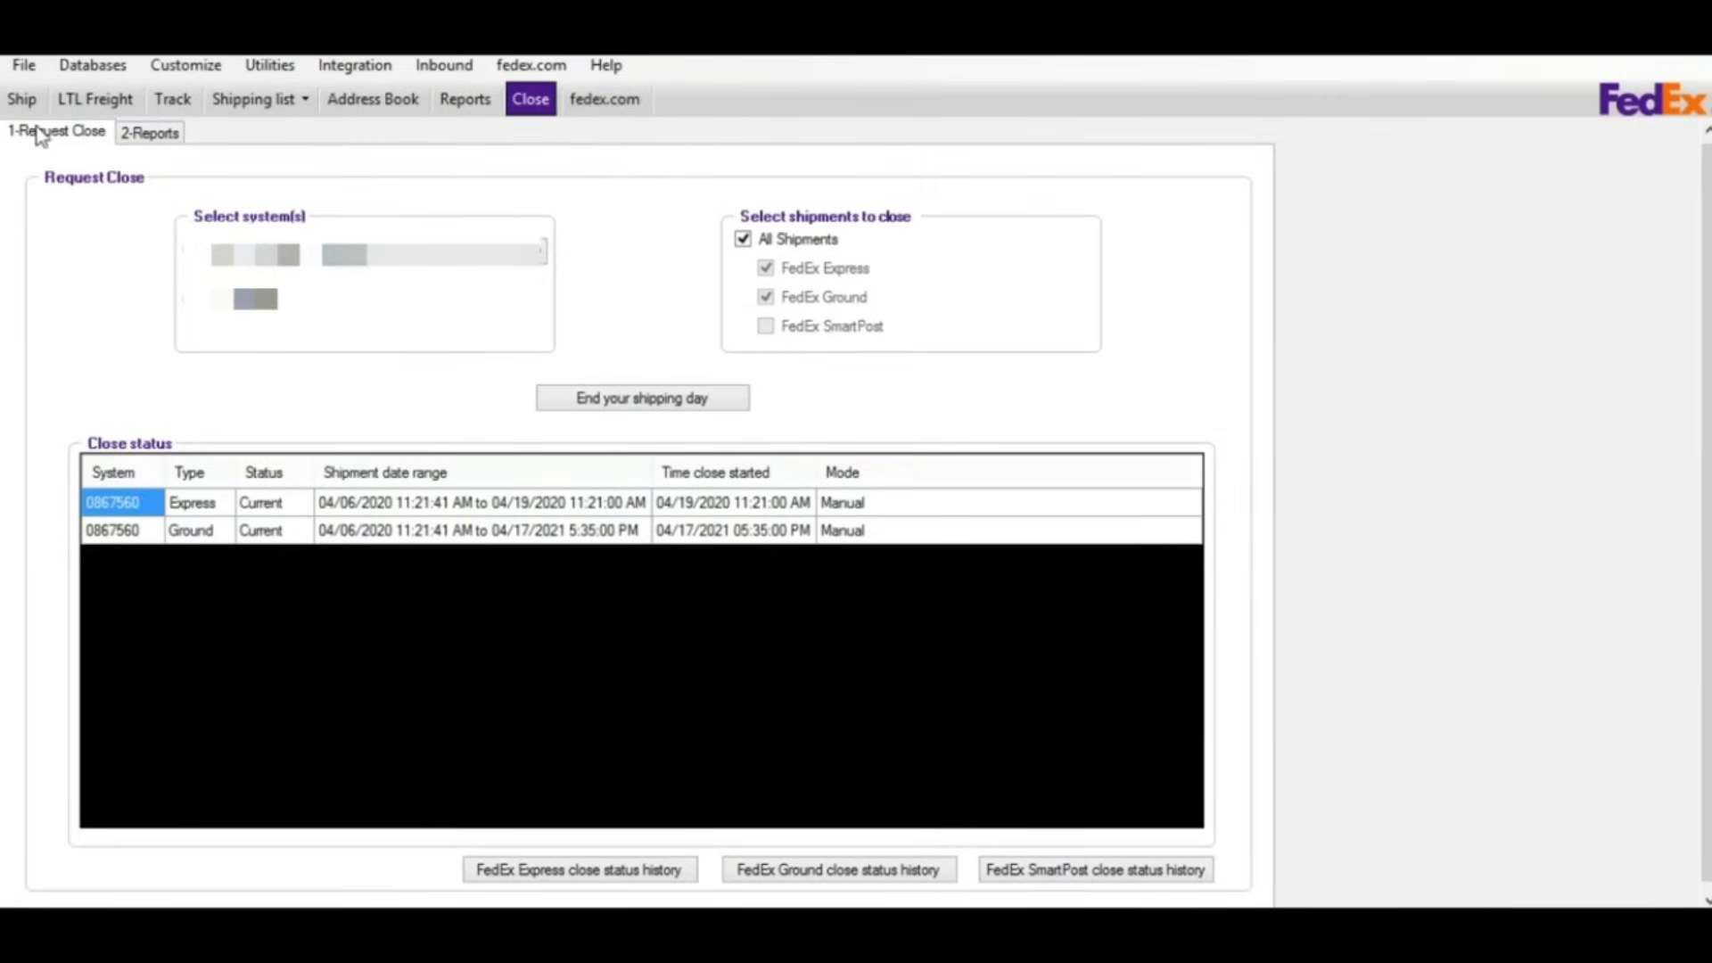
pyautogui.click(32, 104)
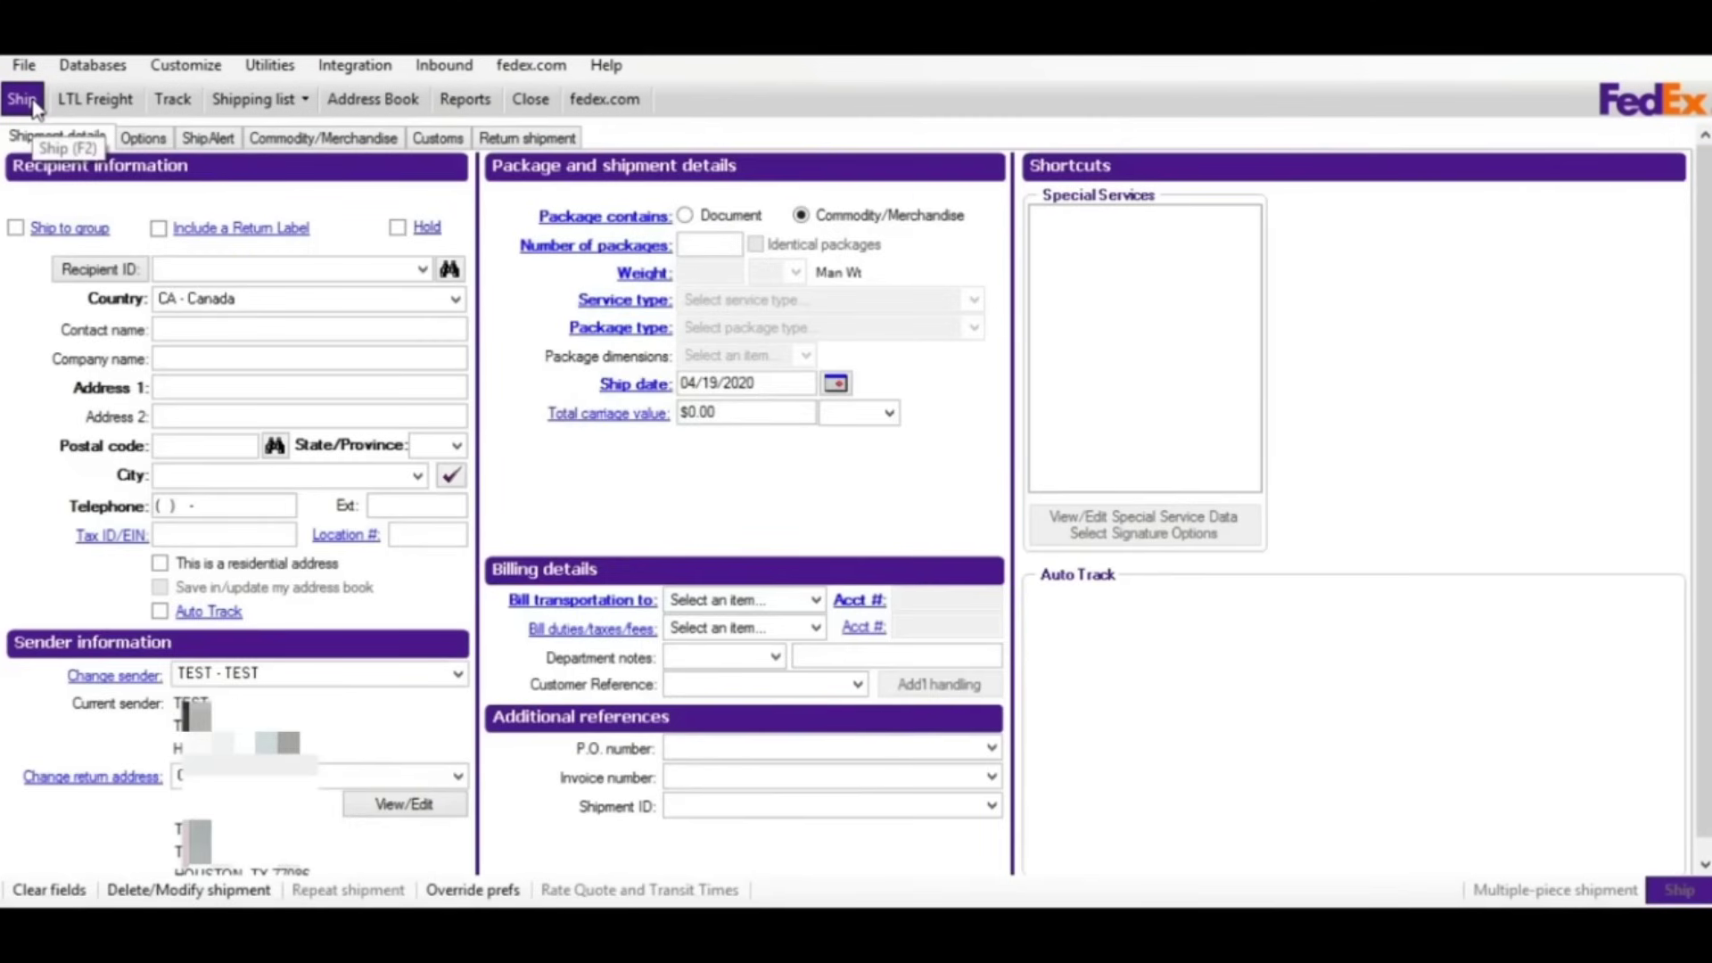